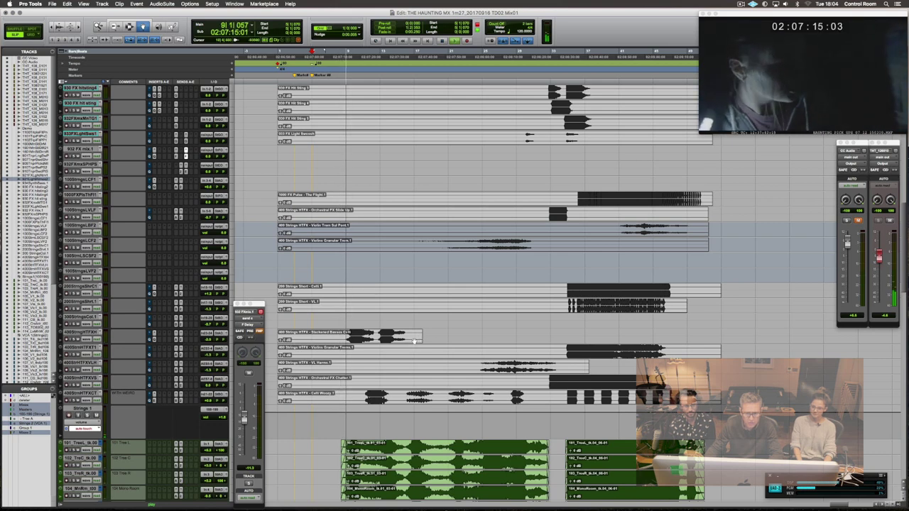
# Move the Violins Granular Trem clip down to the 300StringsCol.1 track, keeping its timeline position.
pyautogui.scroll(-2, 471, 337)
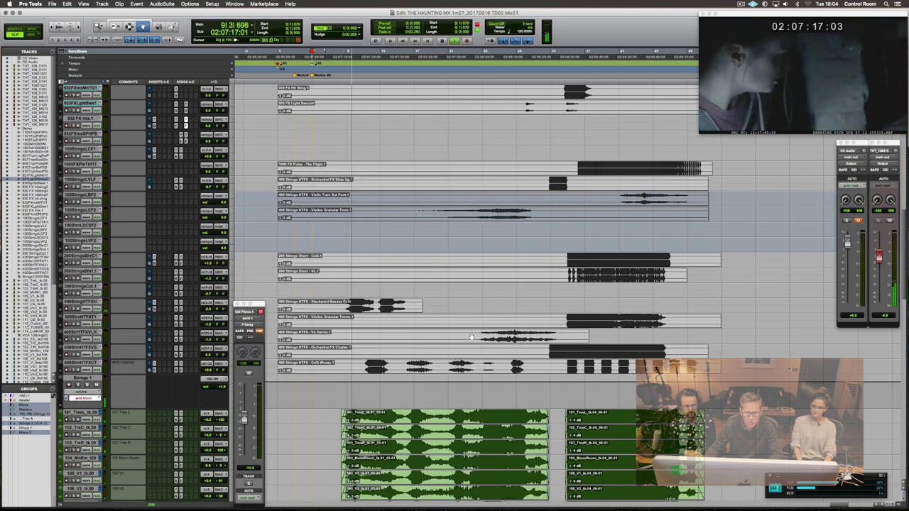
pyautogui.scroll(3, 471, 338)
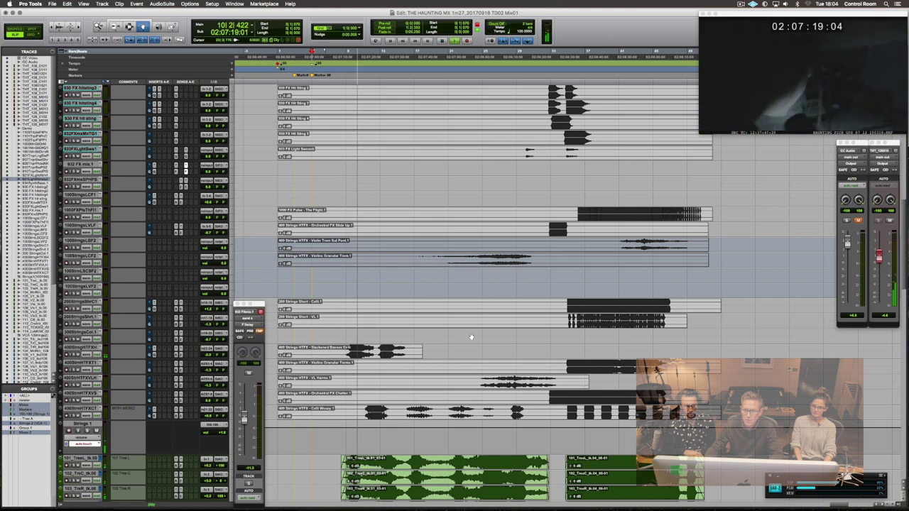
pyautogui.scroll(-3, 470, 338)
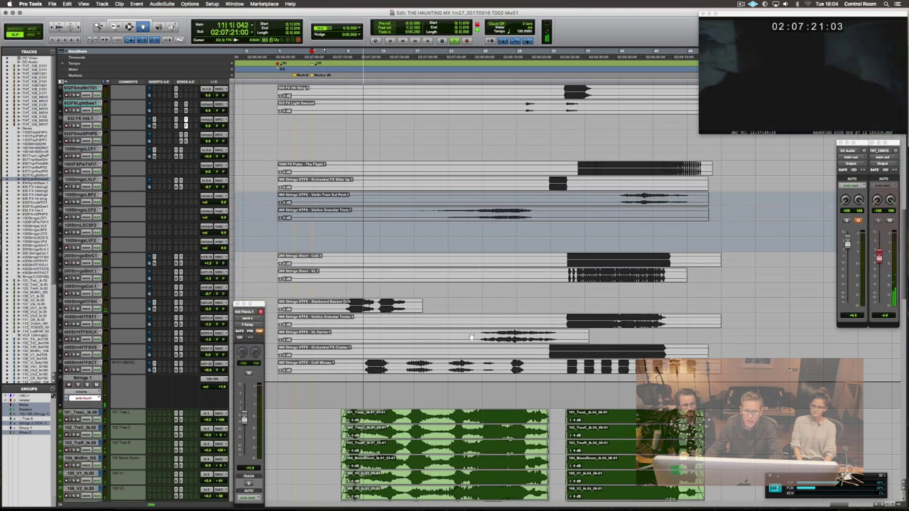
pyautogui.scroll(5, 471, 338)
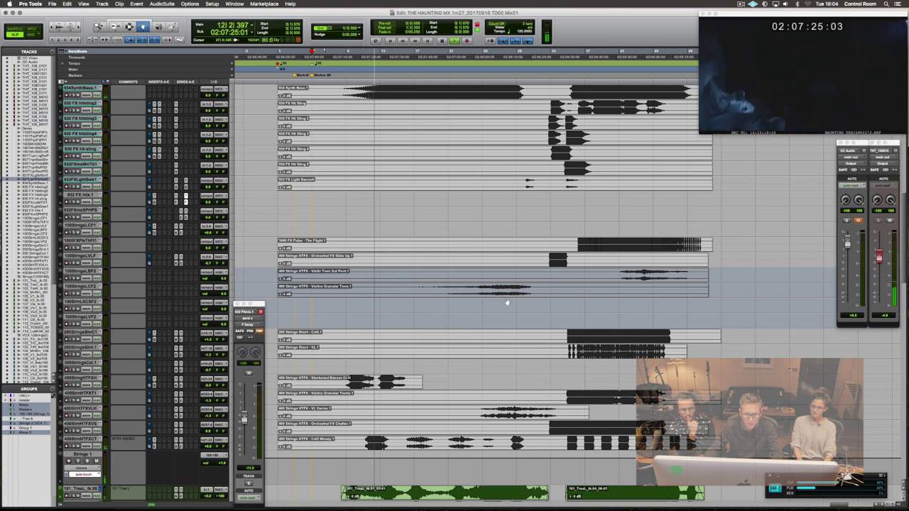
pyautogui.click(504, 292)
pyautogui.moveTo(504, 293); pyautogui.dragTo(500, 367)
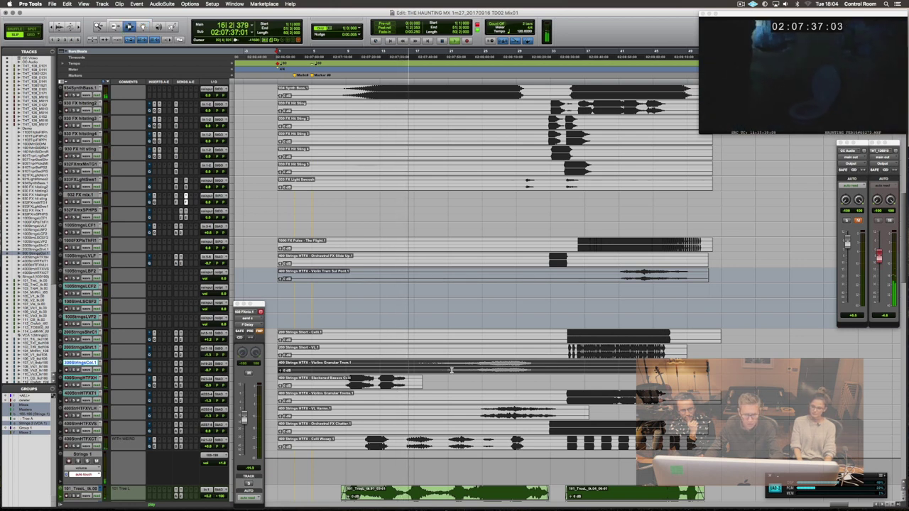
# Split the Violins Granular Trem clip before and after its audible passage and move that middle section down to the 400StrnHTFXT1 track.
pyautogui.click(399, 371)
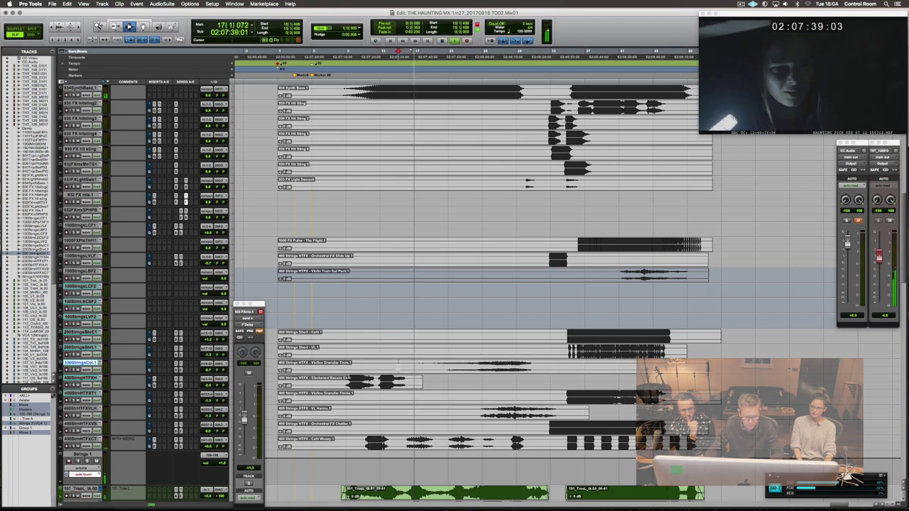
pyautogui.press('b')
pyautogui.click(553, 370)
pyautogui.press('b')
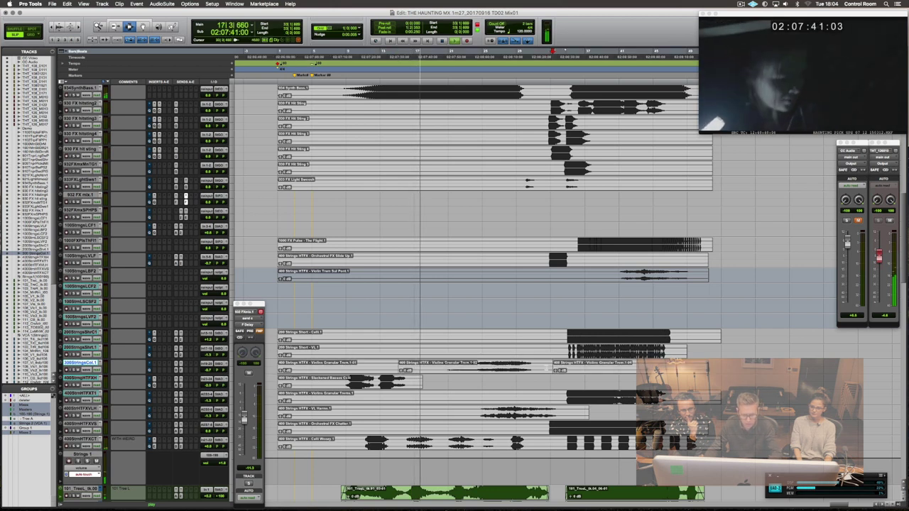
pyautogui.press('F8')
pyautogui.moveTo(524, 369); pyautogui.dragTo(518, 395)
# Delete the two leftover silent pieces of the Violins Granular Trem clip from the 300StringsCol.1 track.
pyautogui.click(371, 366)
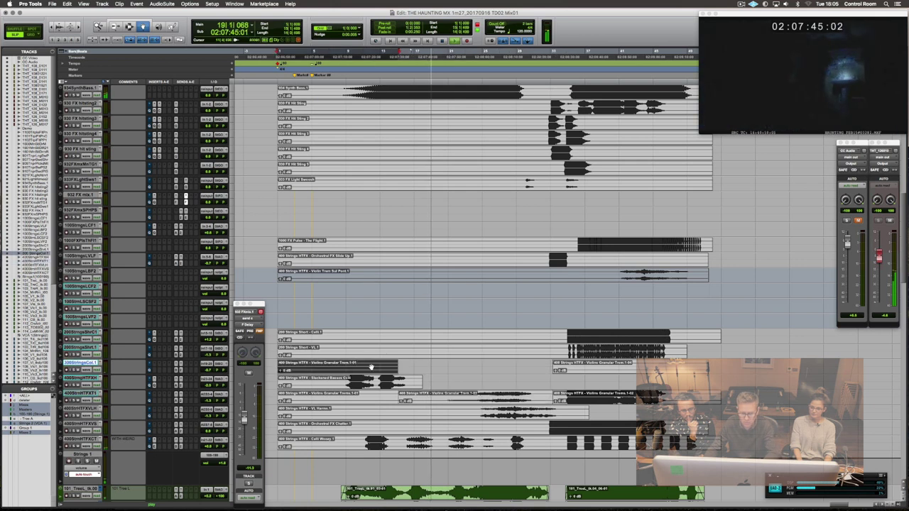
pyautogui.press('BackSpace')
pyautogui.click(593, 367)
pyautogui.press('BackSpace')
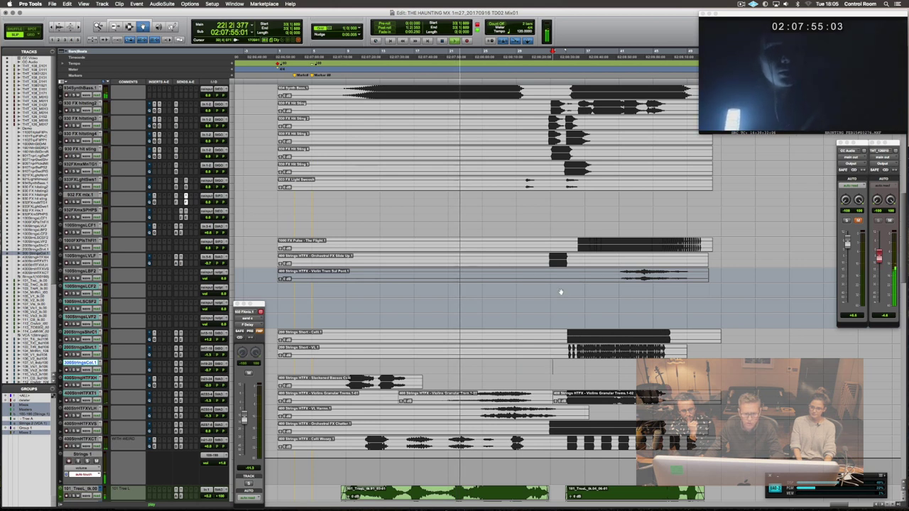
# Split the Violin Trem Sul Pont clip before its audible part, move that part to the 400StrngHTFXH track, and delete the leftover piece.
pyautogui.click(555, 277)
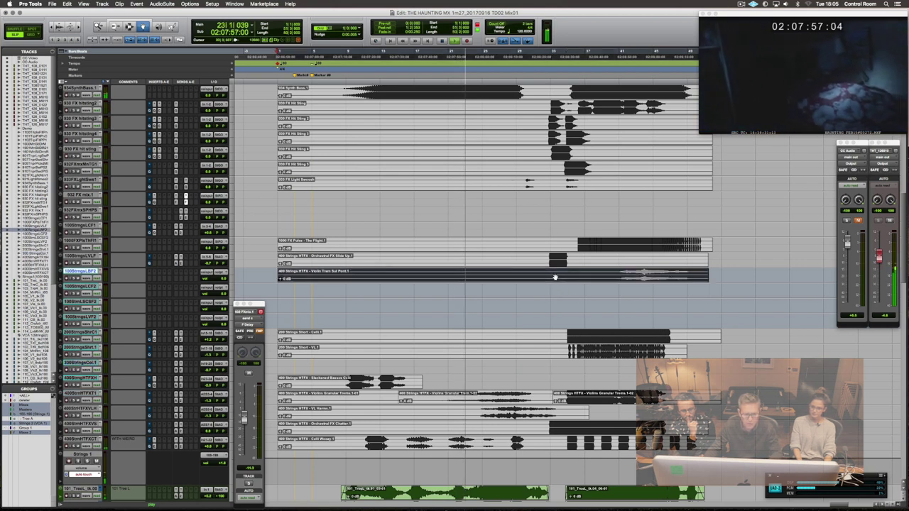
pyautogui.press('F7')
pyautogui.click(607, 275)
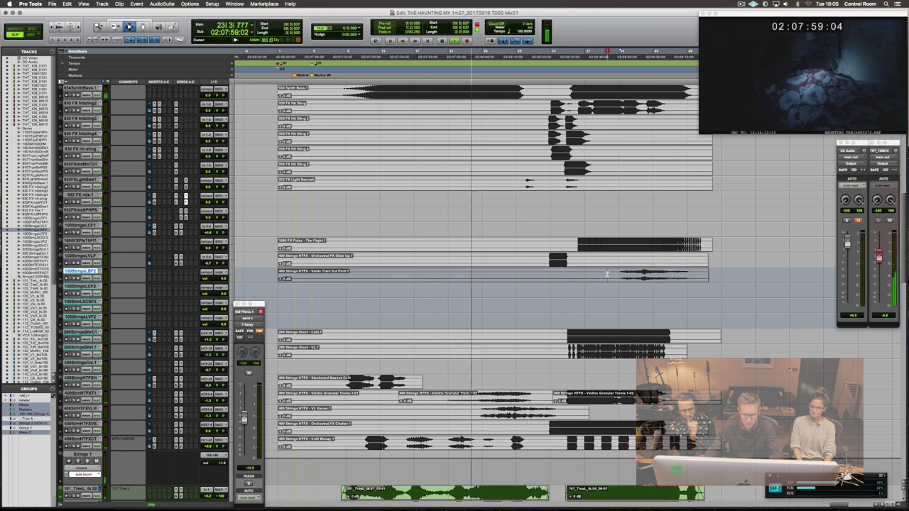
pyautogui.press('super+e')
pyautogui.press('F8')
pyautogui.moveTo(635, 273); pyautogui.dragTo(623, 385)
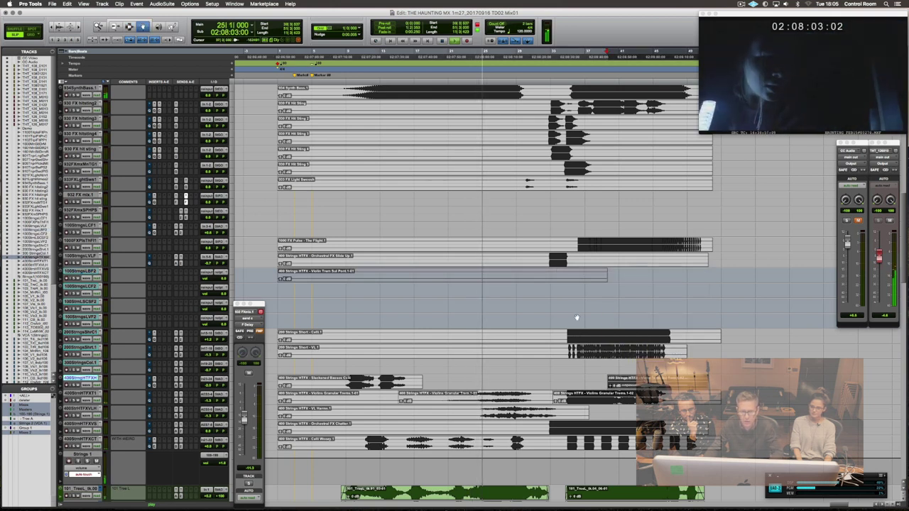
pyautogui.click(561, 277)
pyautogui.press('Delete')
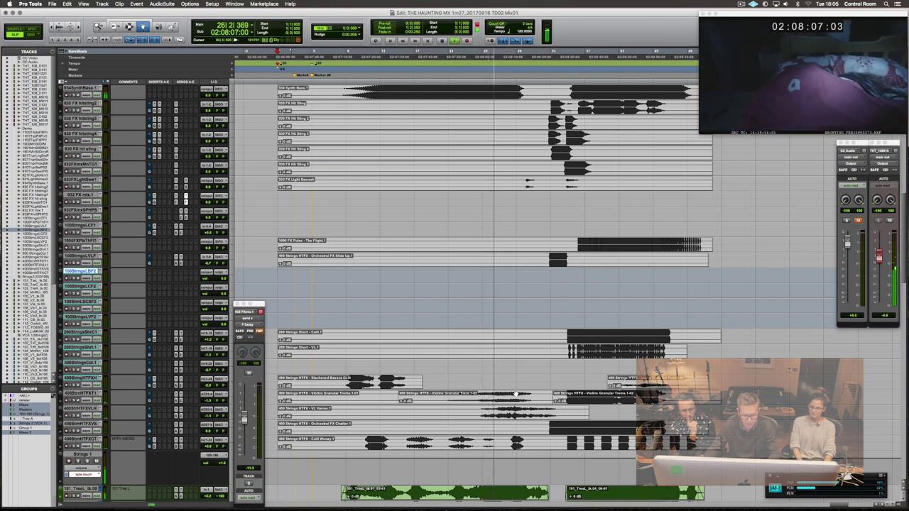
# Trim the start of the VL Harms clip to just before its audible part and raise its clip gain.
pyautogui.press('F7')
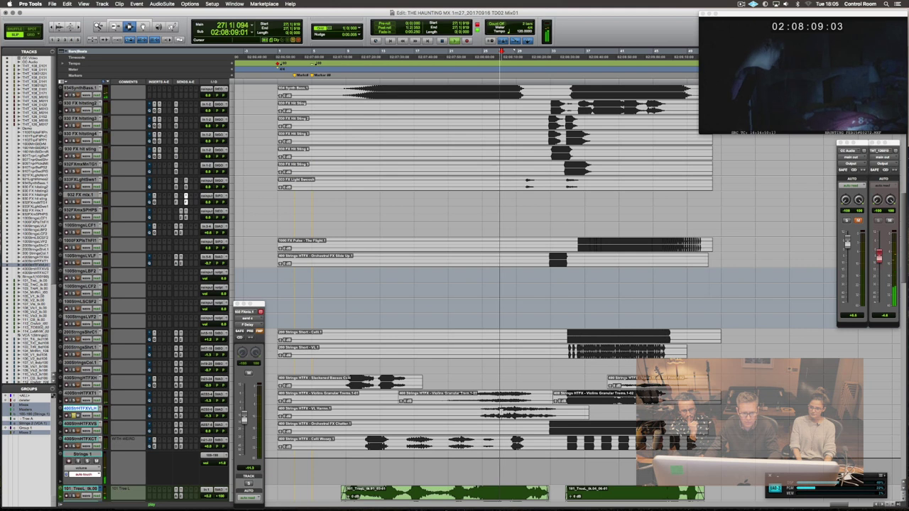
pyautogui.click(501, 411)
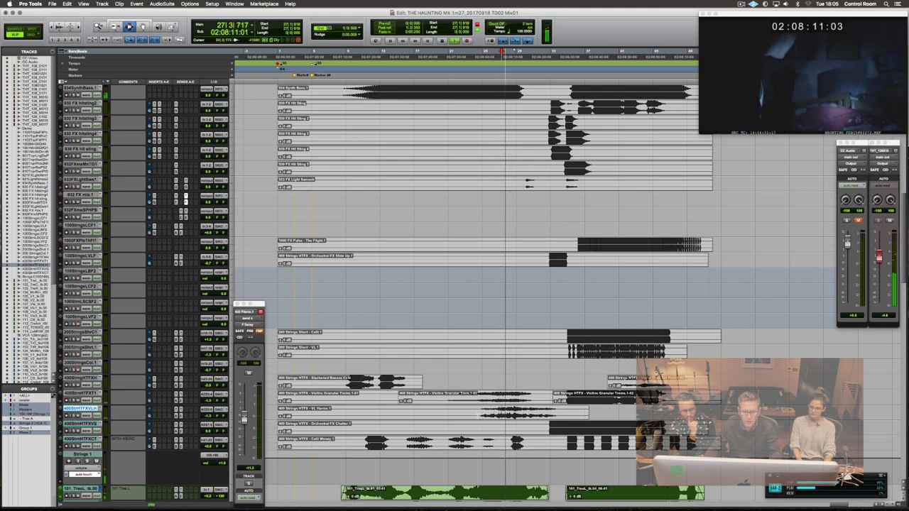
pyautogui.click(473, 418)
pyautogui.press('a')
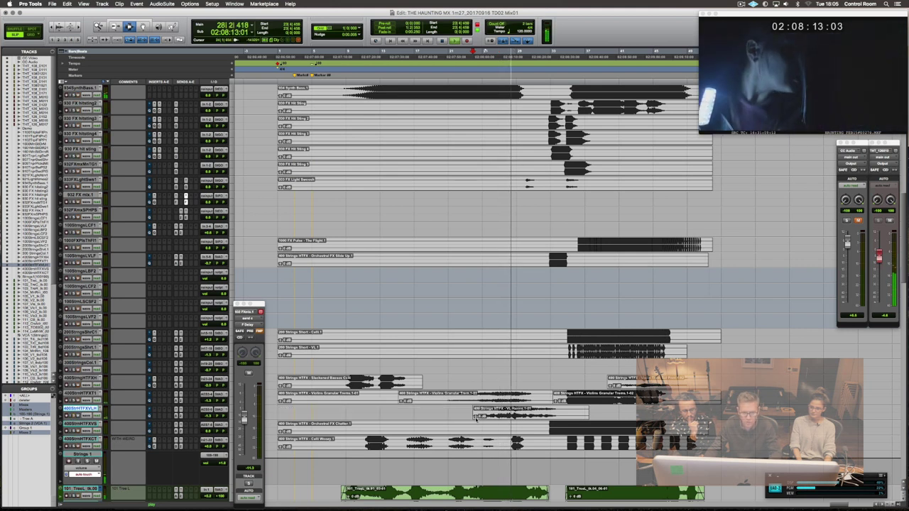
pyautogui.click(475, 418)
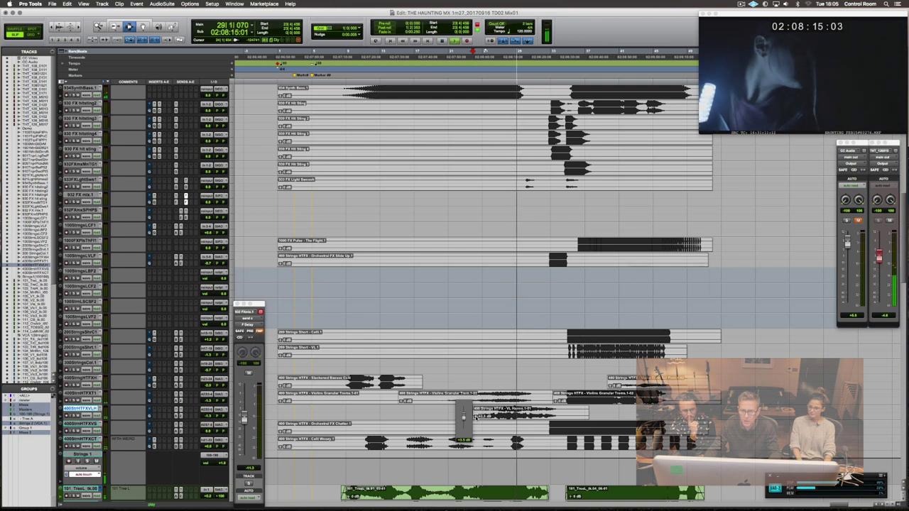
# Look through the session during playback, from the strings tracks up to the stems and video tracks and back down.
pyautogui.scroll(-3, 482, 406)
pyautogui.scroll(5, 481, 405)
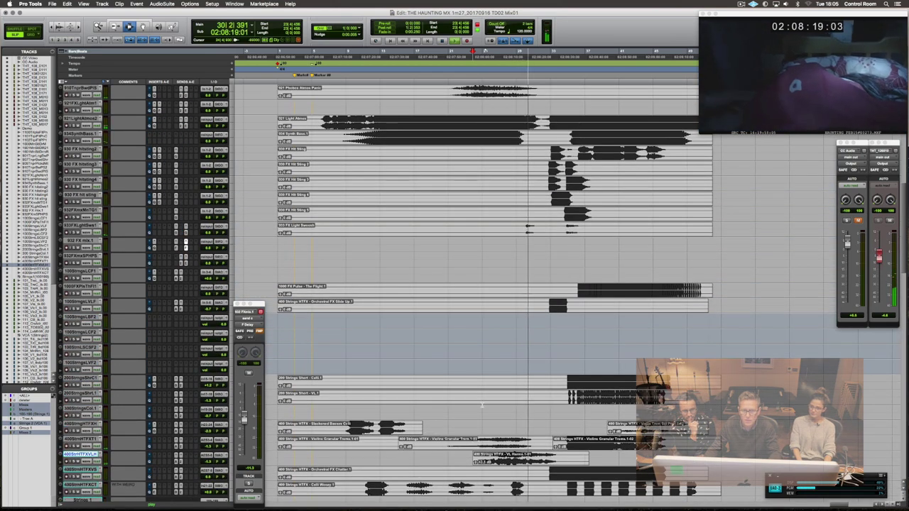
pyautogui.scroll(3, 481, 405)
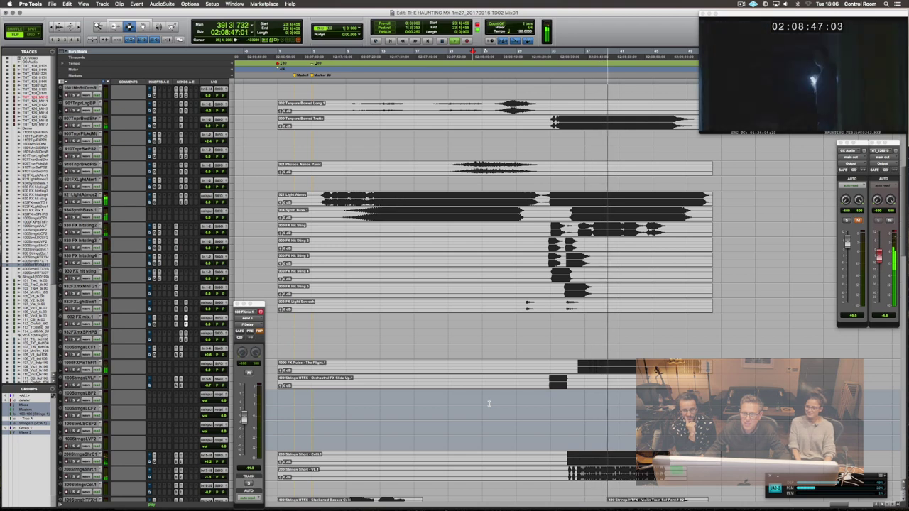
pyautogui.scroll(10, 554, 369)
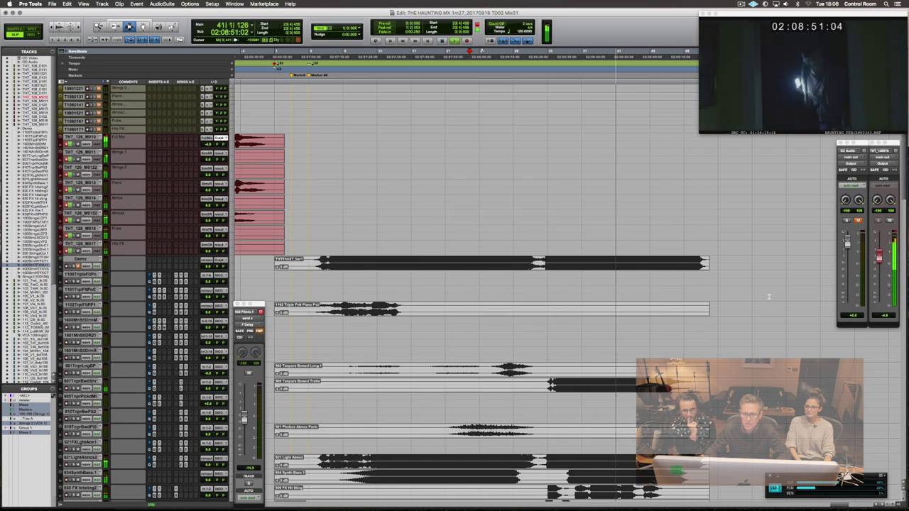
pyautogui.scroll(1, 768, 296)
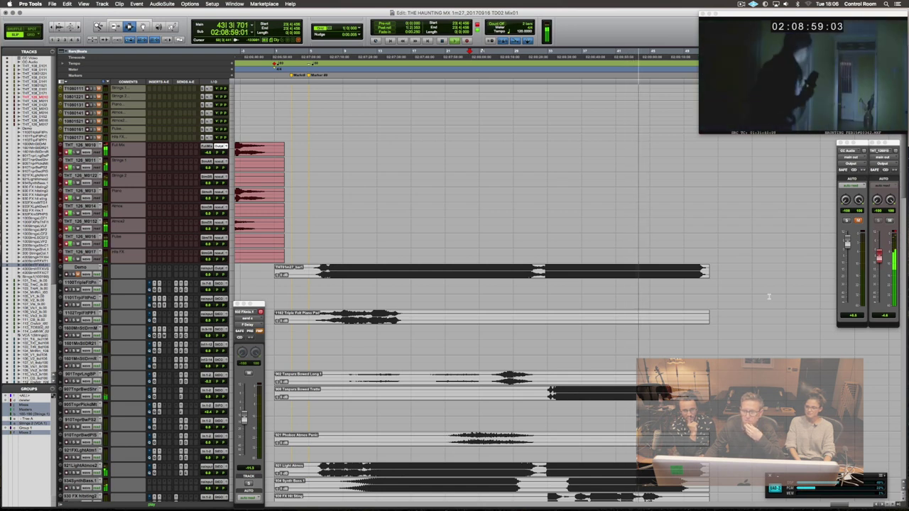
pyautogui.scroll(3, 769, 297)
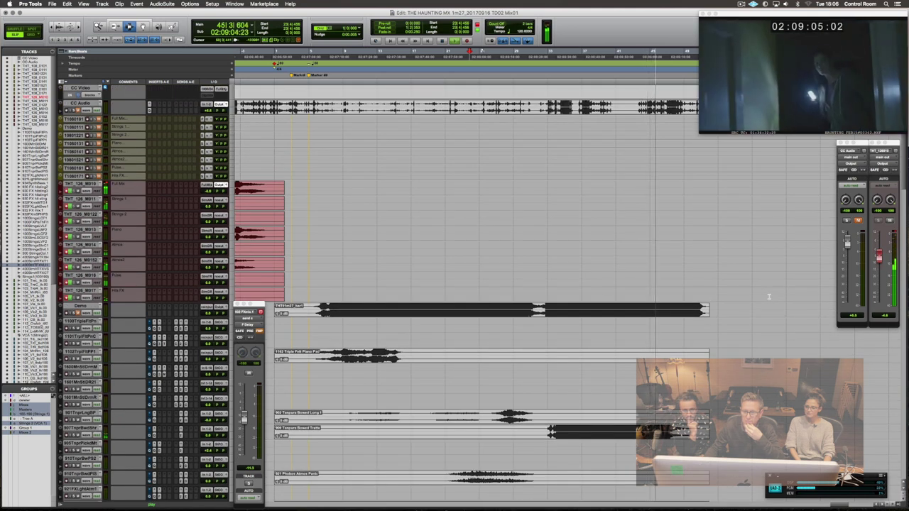
pyautogui.scroll(-3, 769, 297)
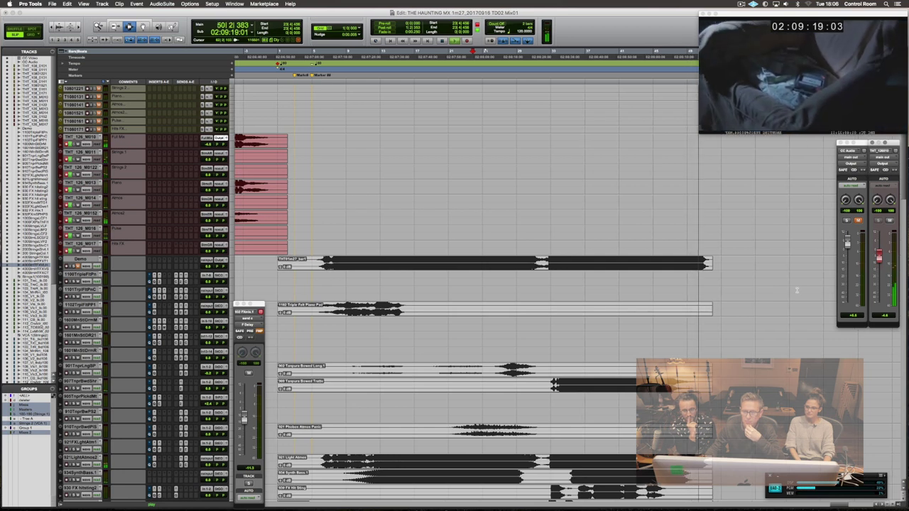
pyautogui.scroll(-10, 679, 312)
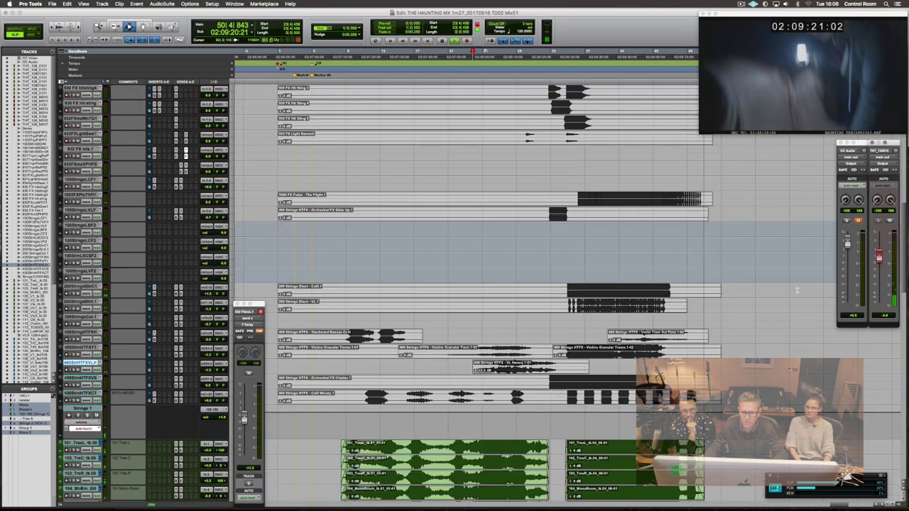
# Audition the second passage of the live strings recordings and the short blue alternate take on the lower strings tracks.
pyautogui.press('space')
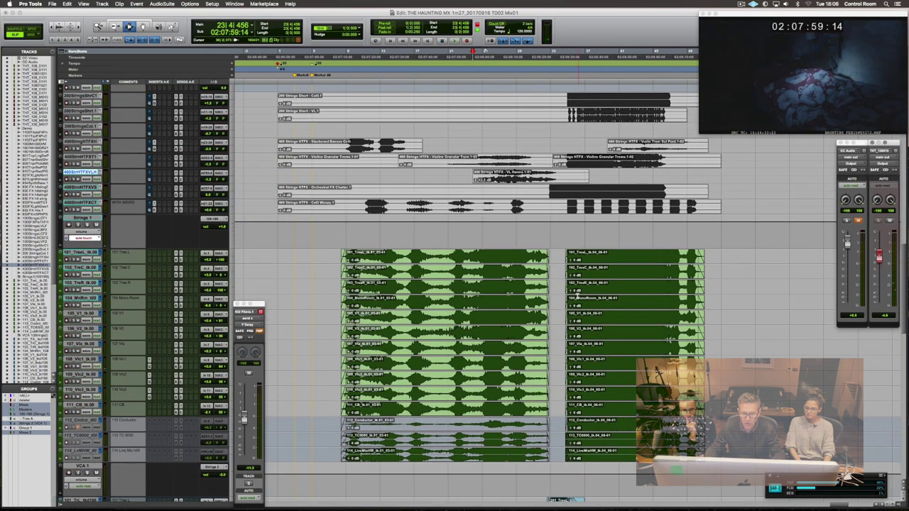
pyautogui.click(577, 294)
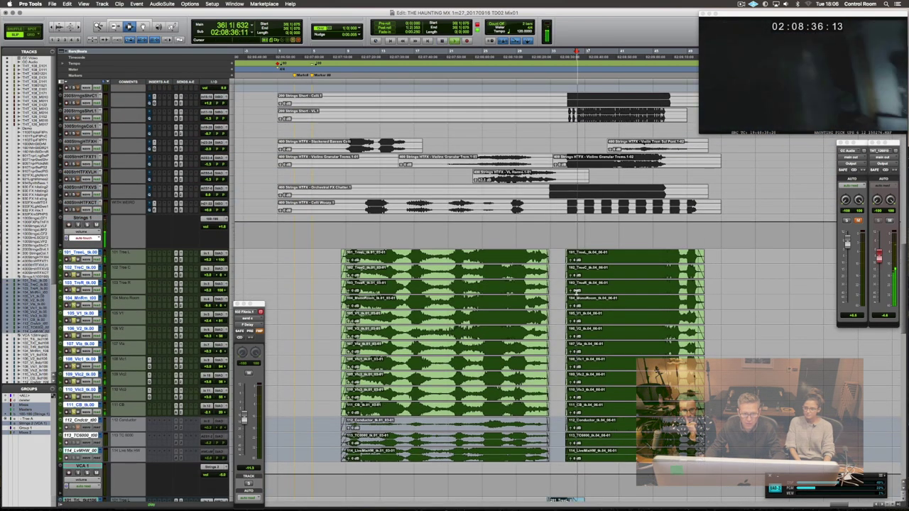
pyautogui.scroll(-4, 592, 329)
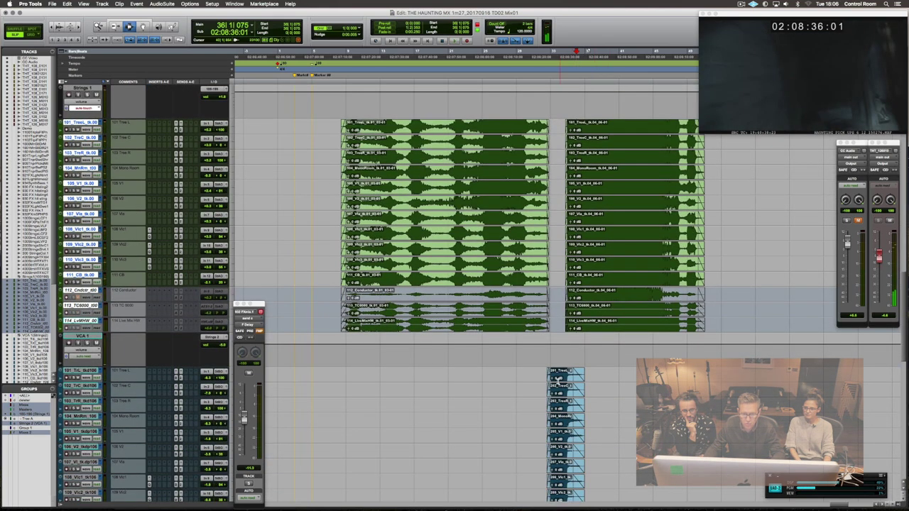
pyautogui.click(559, 381)
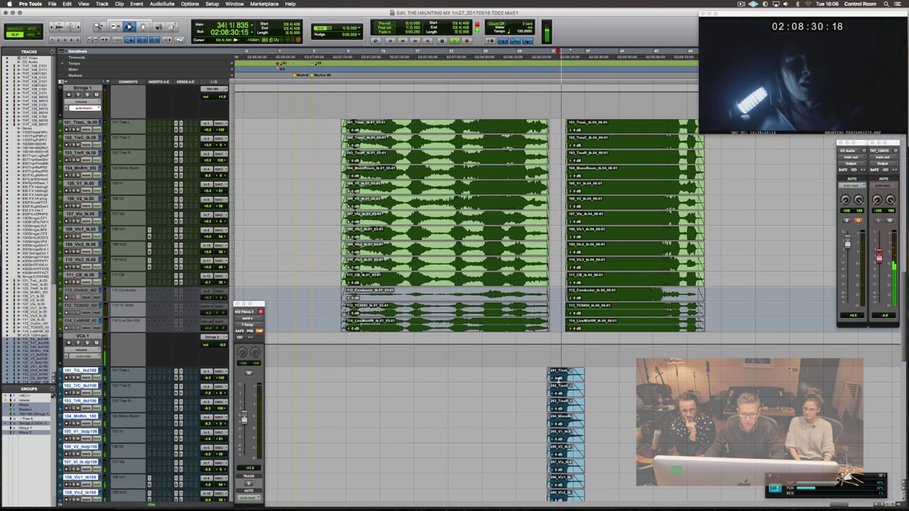
pyautogui.press('space')
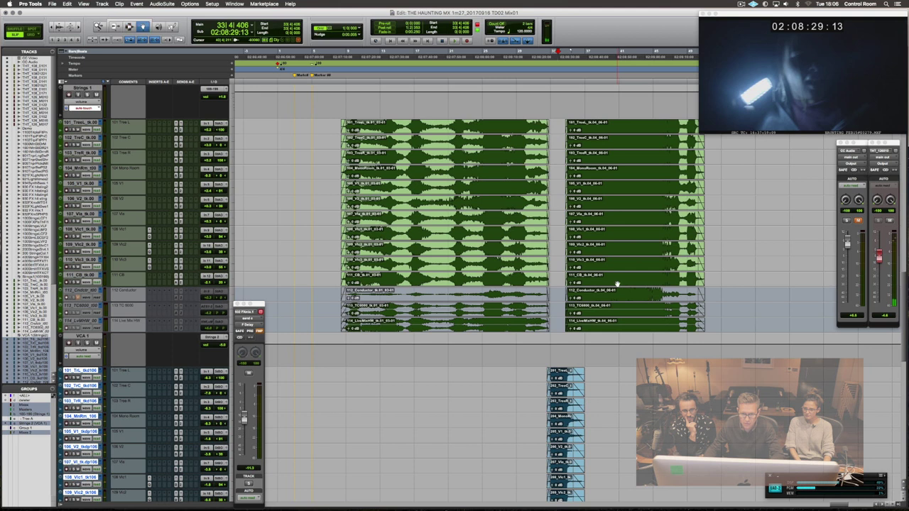
# Swap the second-passage clips of the upper live strings tracks with the short alternate take on the lower strings tracks.
pyautogui.click(617, 284)
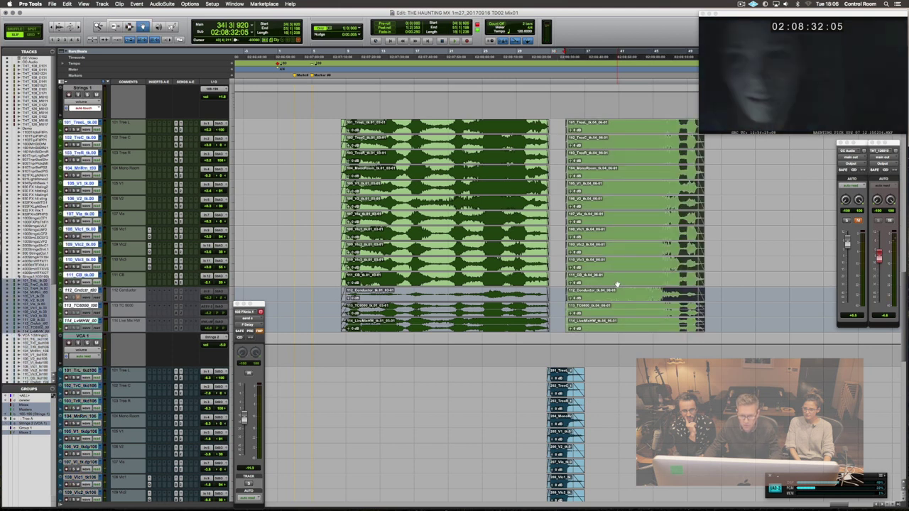
pyautogui.moveTo(617, 284); pyautogui.dragTo(606, 401)
pyautogui.moveTo(556, 385); pyautogui.dragTo(567, 127)
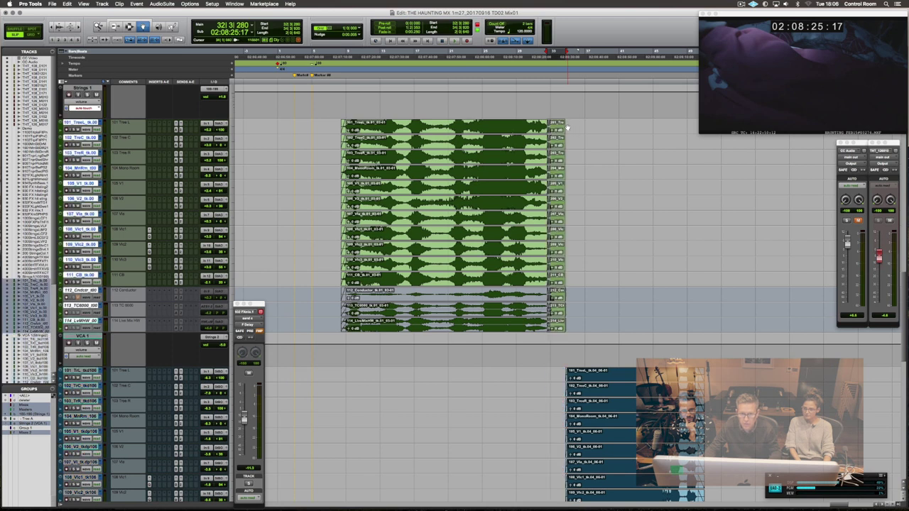
# Delete the fades at the join between the first strings take and the inserted alternate take.
pyautogui.press('F7')
pyautogui.click(533, 166)
pyautogui.click(546, 164)
pyautogui.press('t')
pyautogui.press('t')
pyautogui.click(578, 178)
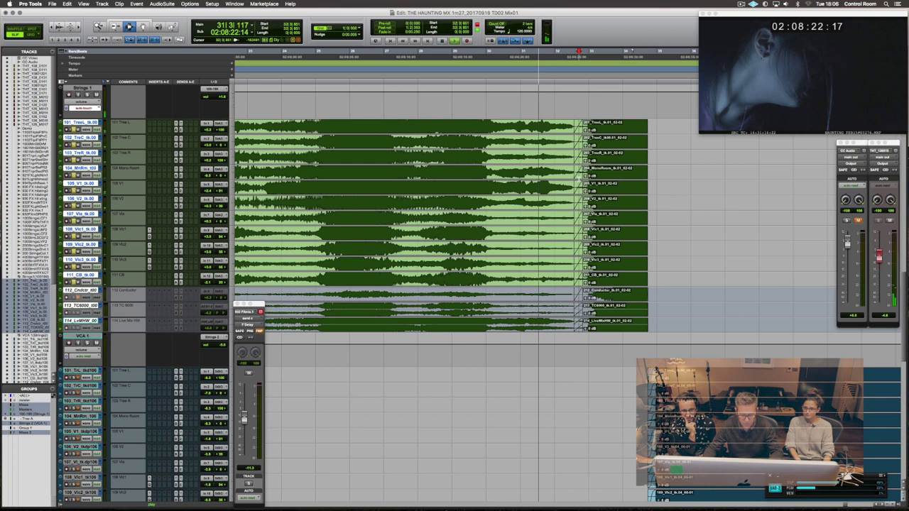
pyautogui.doubleClick(578, 178)
pyautogui.press('Delete')
# Extend the end of the inserted alternate-take strings clips to include the next notes.
pyautogui.press('F6')
pyautogui.moveTo(642, 193); pyautogui.dragTo(676, 194)
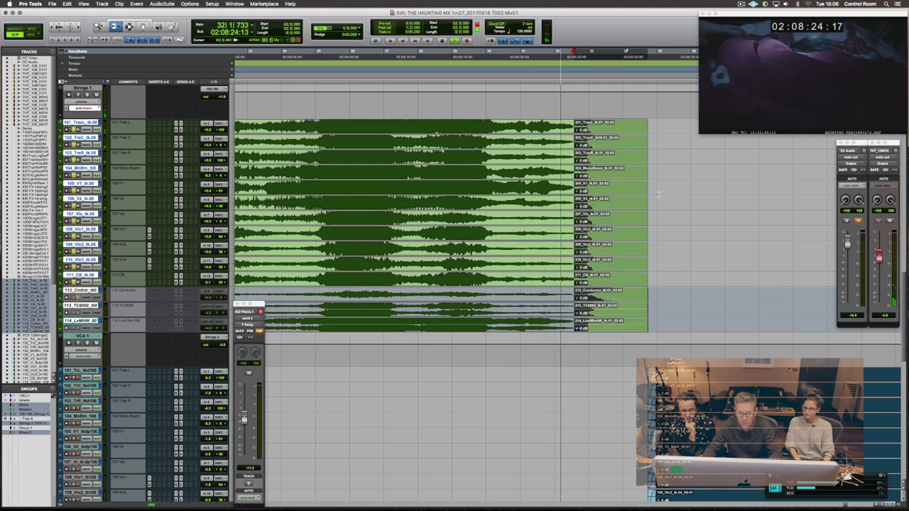
pyautogui.press('F7')
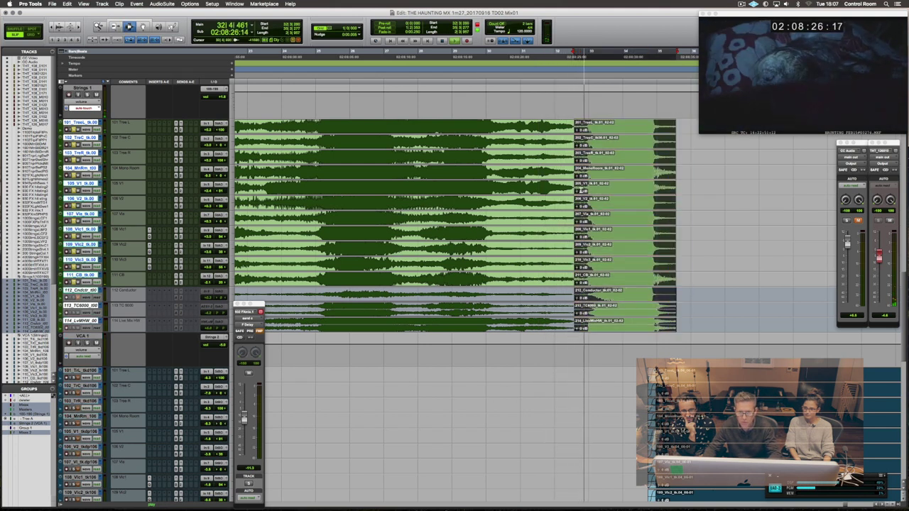
# Trim the start of the inserted alternate-take strings clips to just before the first note, leaving a gap after the first take.
pyautogui.press('space')
pyautogui.click(583, 191)
pyautogui.press('e')
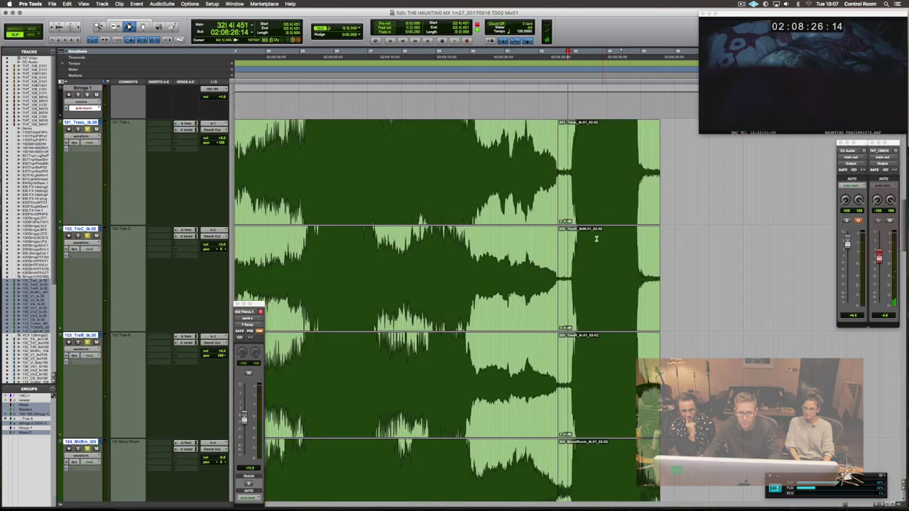
pyautogui.press('t')
pyautogui.press('t')
pyautogui.click(575, 202)
pyautogui.press('a')
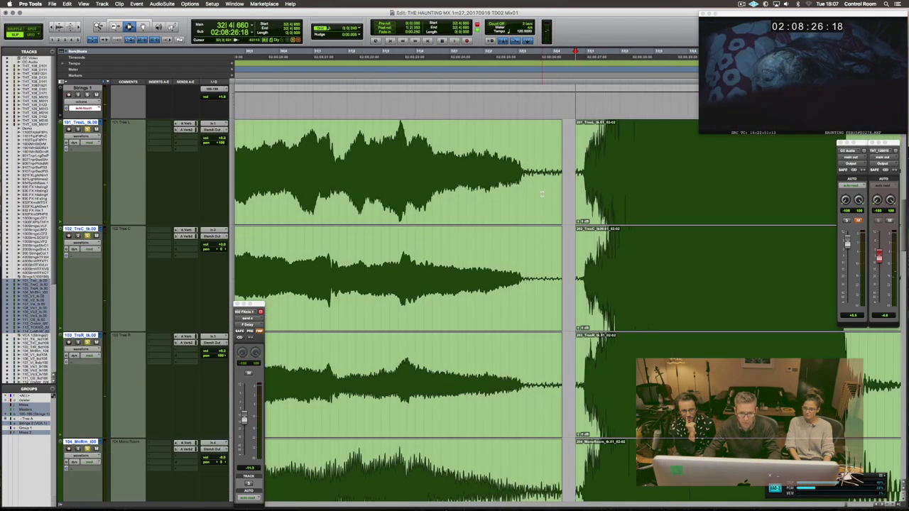
# Fade out the end of the first strings take and fade in the start of the inserted alternate take.
pyautogui.press('g')
pyautogui.click(583, 192)
pyautogui.press('d')
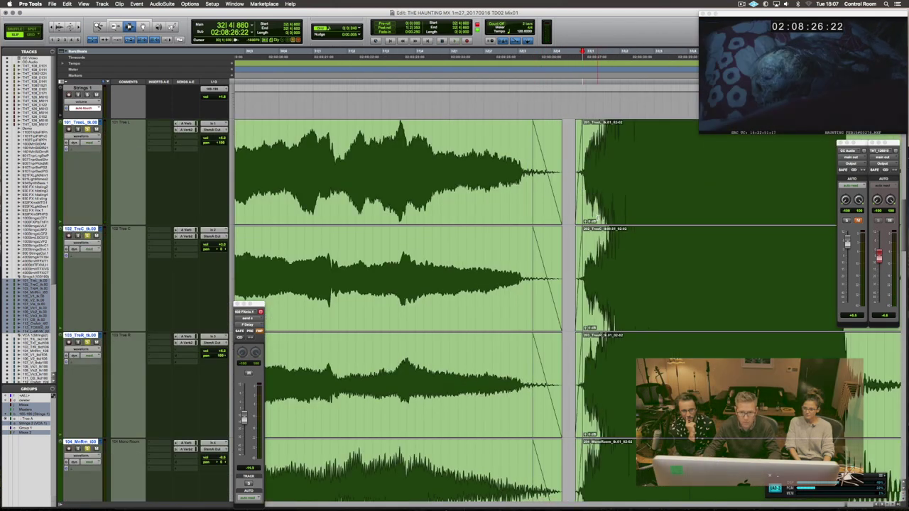
# Fade out the end of the inserted alternate-take strings clips from just after the final note's decay begins.
pyautogui.hscroll(5, 596, 218)
pyautogui.hscroll(-3, 596, 218)
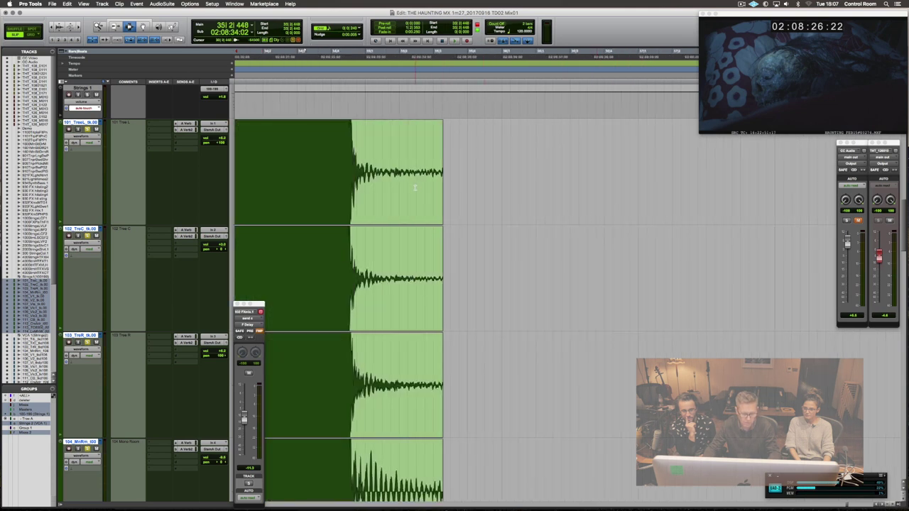
pyautogui.press('s')
pyautogui.click(361, 176)
pyautogui.press('g')
pyautogui.press('e')
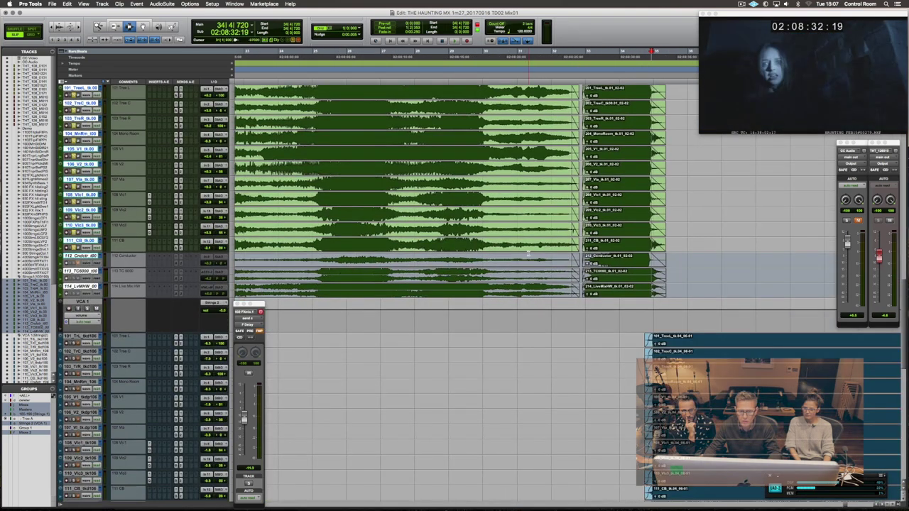
# Delete the fades at the start of the blue strings clips on the lower strings tracks.
pyautogui.scroll(-1, 528, 253)
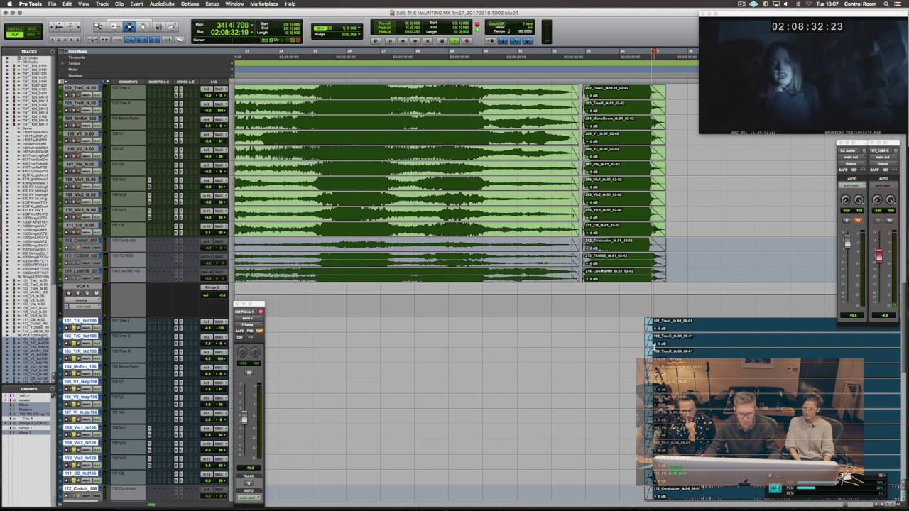
pyautogui.press('e')
pyautogui.press('t')
pyautogui.press('t')
pyautogui.doubleClick(547, 354)
pyautogui.press('Delete')
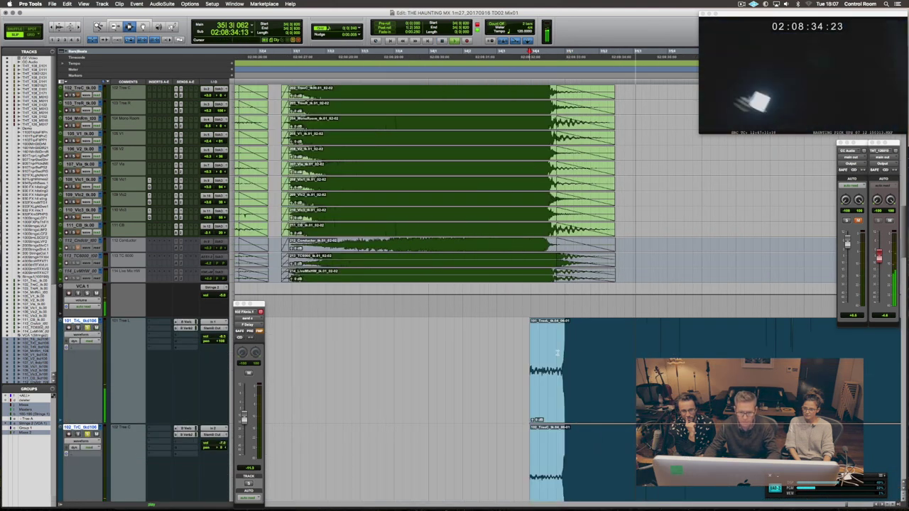
# Trim the start of the blue strings clips closer to the first note and add fade-ins up to the note.
pyautogui.click(551, 352)
pyautogui.press('a')
pyautogui.click(561, 348)
pyautogui.press('d')
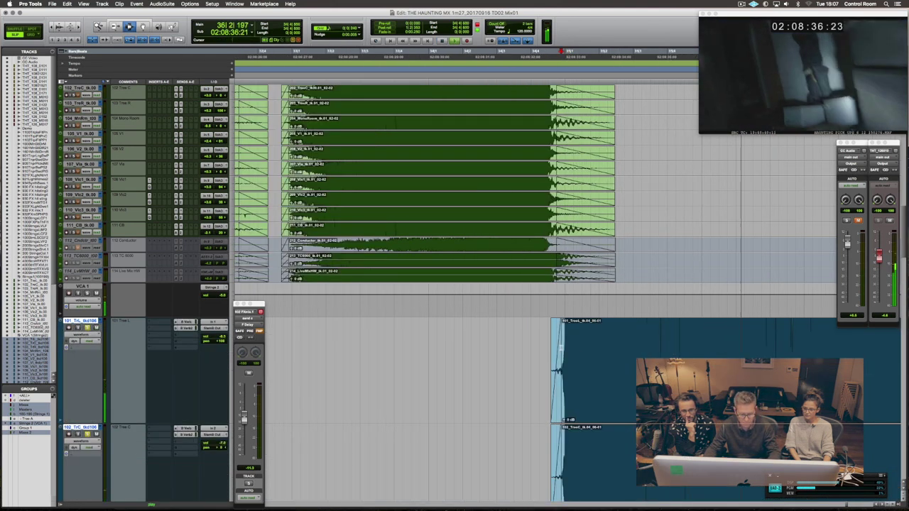
pyautogui.press('e')
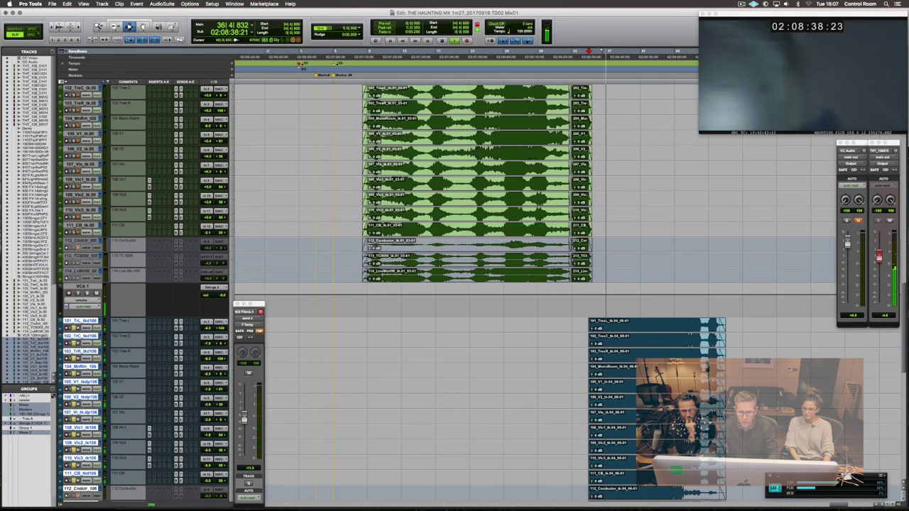
# Inspect the fade-outs at the end of the blue strings clips on the lower strings tracks.
pyautogui.press('space')
pyautogui.click(717, 360)
pyautogui.press('t')
pyautogui.press('t')
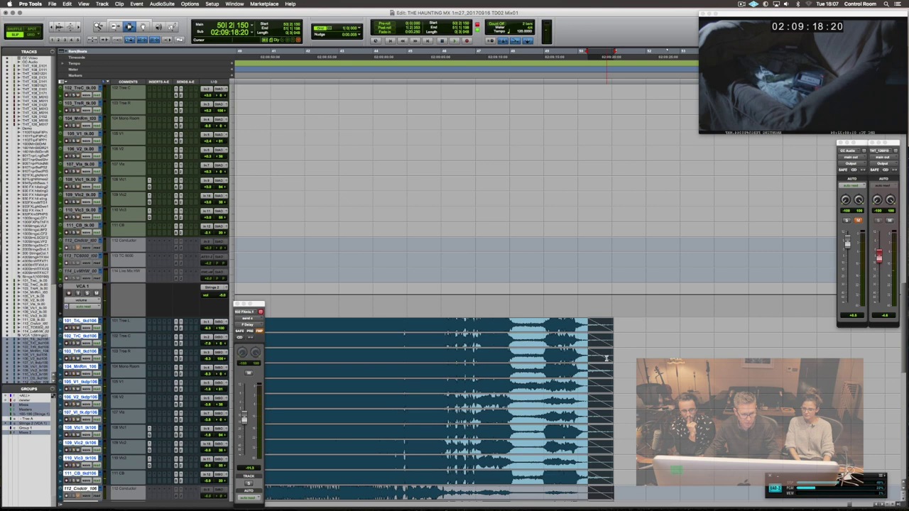
pyautogui.press('r')
pyautogui.press('r')
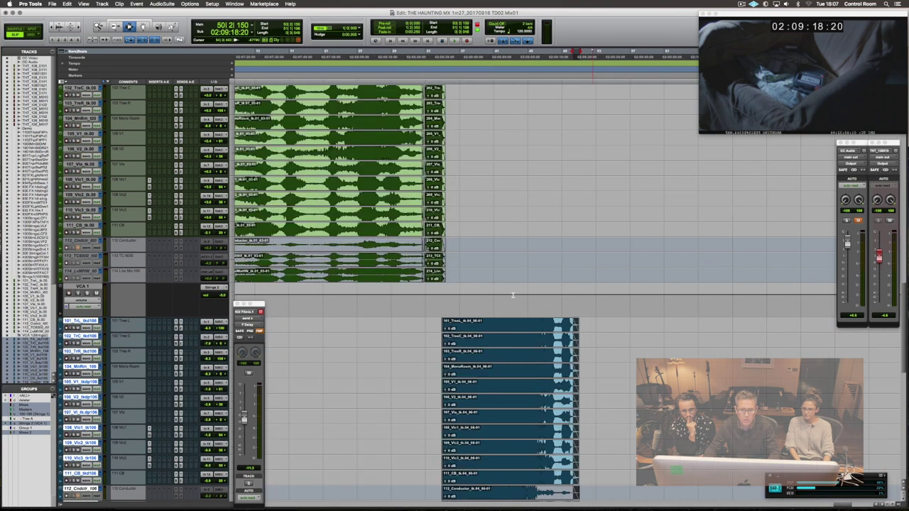
# Reduce the vertical waveform zoom of the audio clips by three steps.
pyautogui.click(62, 31)
pyautogui.click(61, 30)
pyautogui.click(61, 30)
# Audition the basses clip and the early part of the celli clip on the 400 Strings HTFX tracks.
pyautogui.scroll(5, 514, 230)
pyautogui.scroll(8, 514, 230)
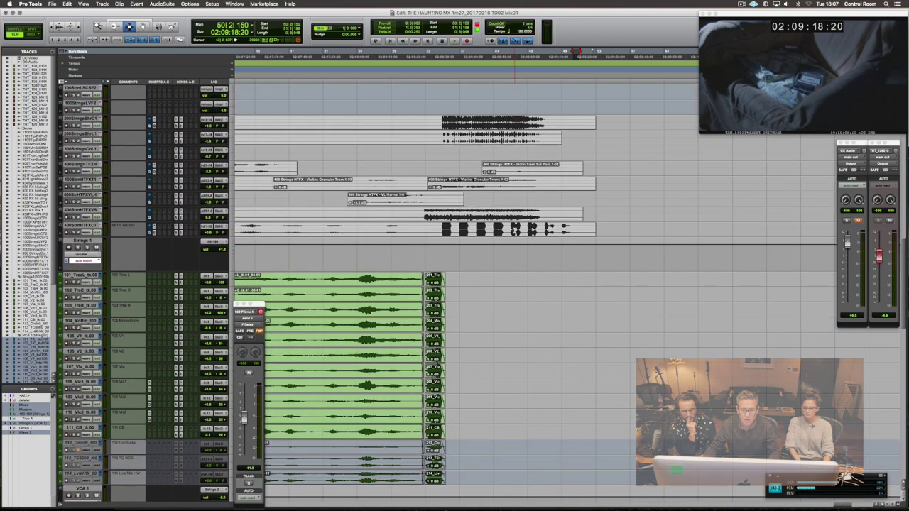
pyautogui.hscroll(-6, 514, 230)
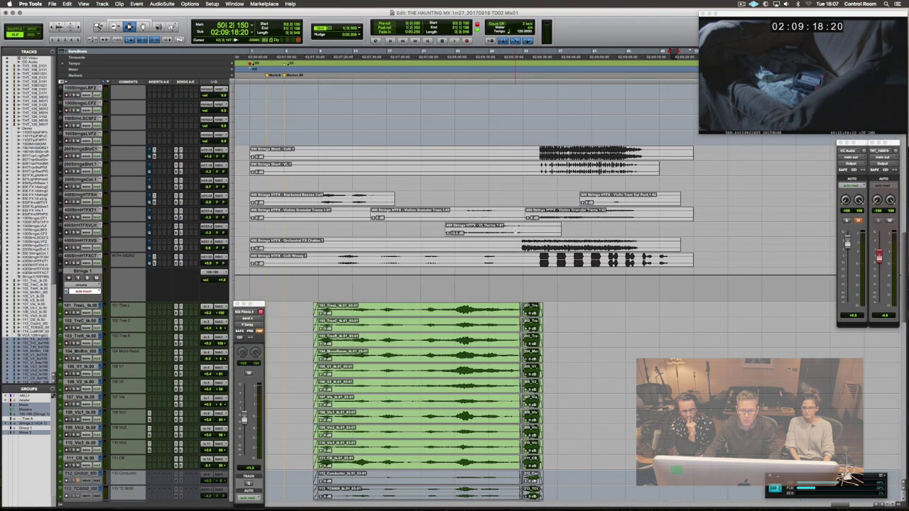
pyautogui.scroll(3, 514, 230)
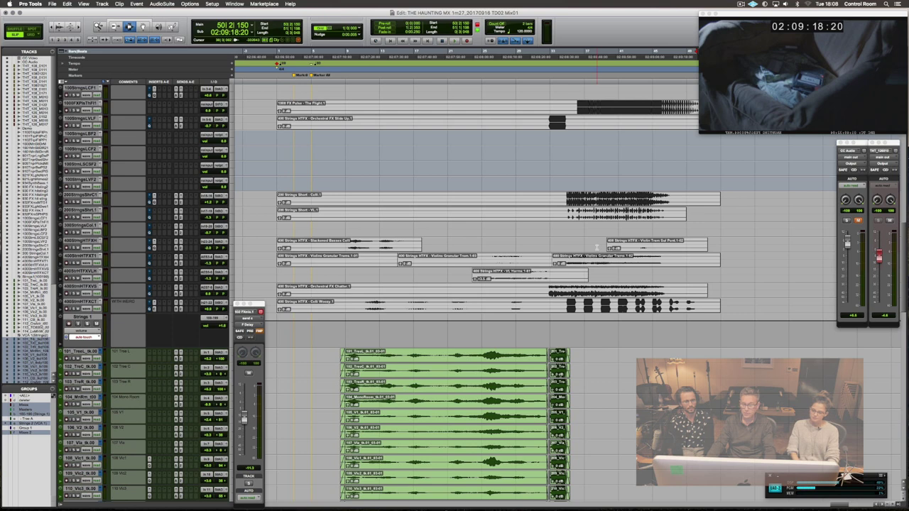
pyautogui.scroll(3, 592, 250)
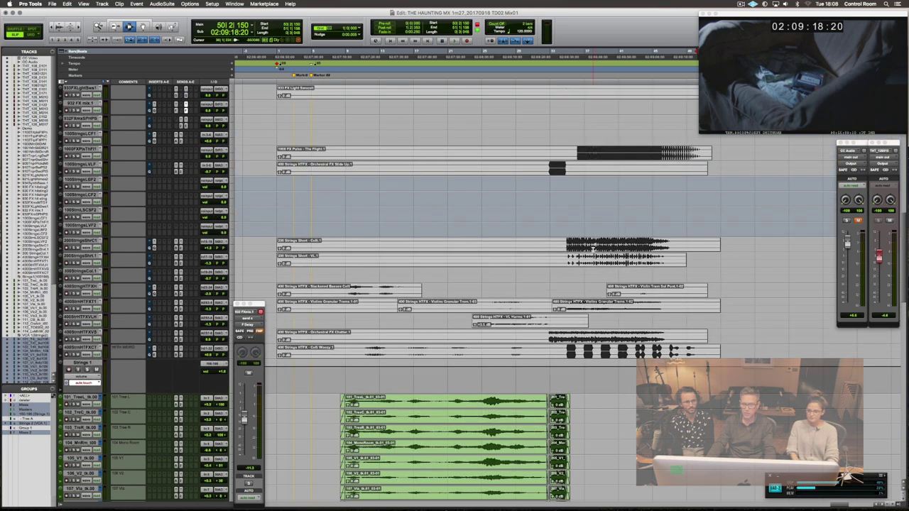
pyautogui.scroll(-2, 592, 250)
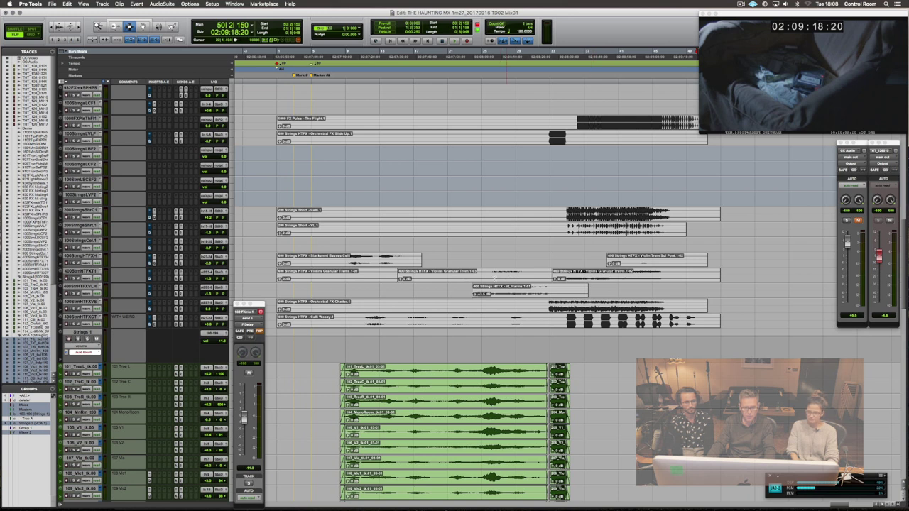
pyautogui.click(353, 258)
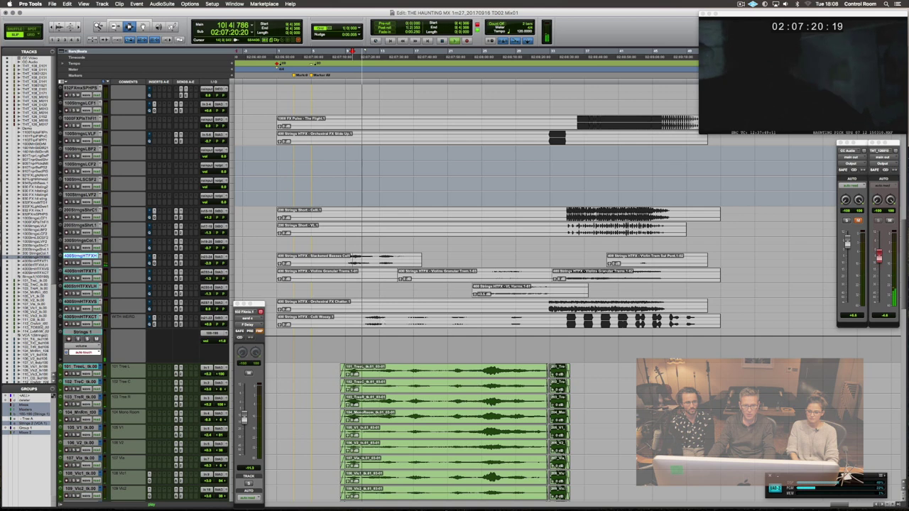
pyautogui.press('space')
pyautogui.click(372, 320)
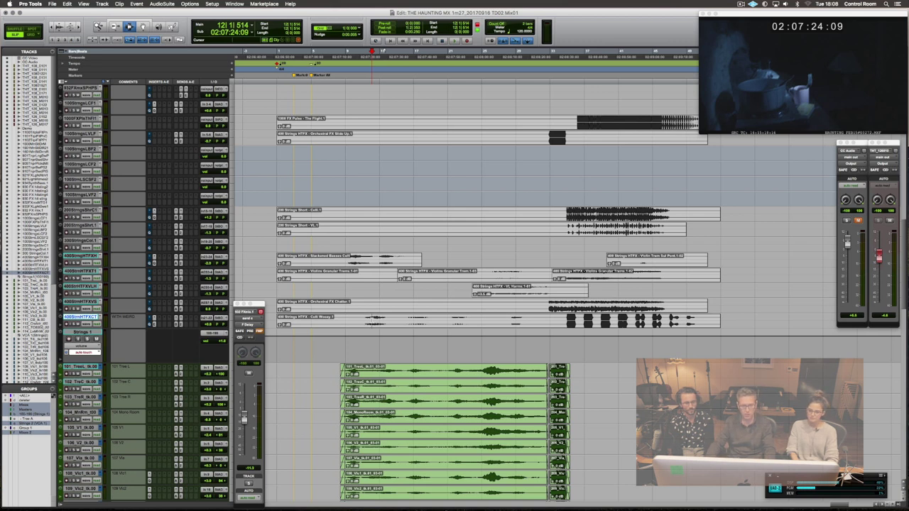
pyautogui.press('space')
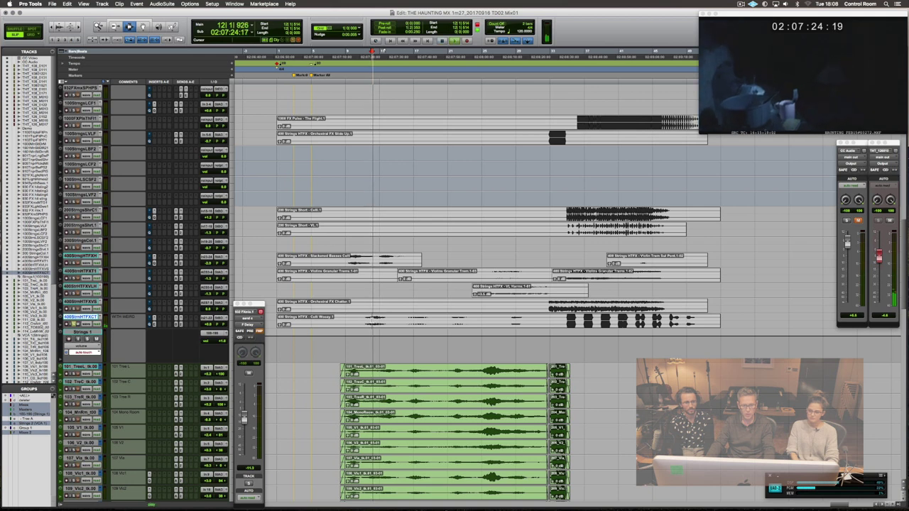
pyautogui.press('space')
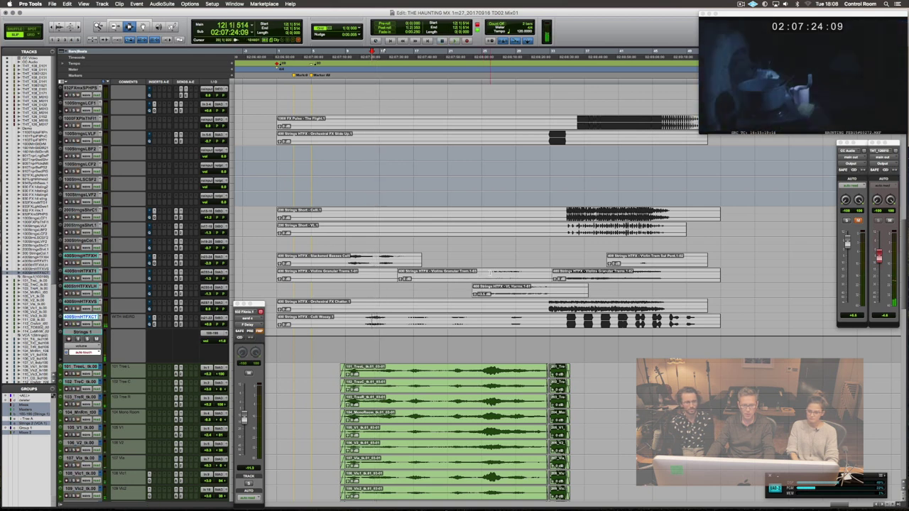
# Audition the Violins Granular Trems and VL Harms clips around bar 26 on the 400 Strings HTFX tracks.
pyautogui.click(497, 277)
pyautogui.press('space')
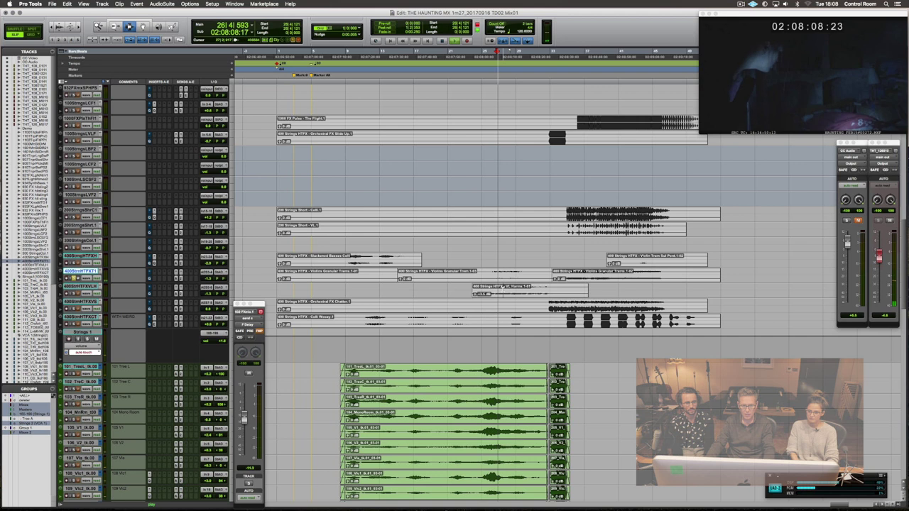
pyautogui.click(503, 288)
pyautogui.hotkey('shift', 's')
pyautogui.press('space')
# Audition the Orchestral FX Chatter, HTFX celli and 200 Strings Short VL clips around bars 35 and 36.
pyautogui.click(568, 308)
pyautogui.hotkey('shift', 's')
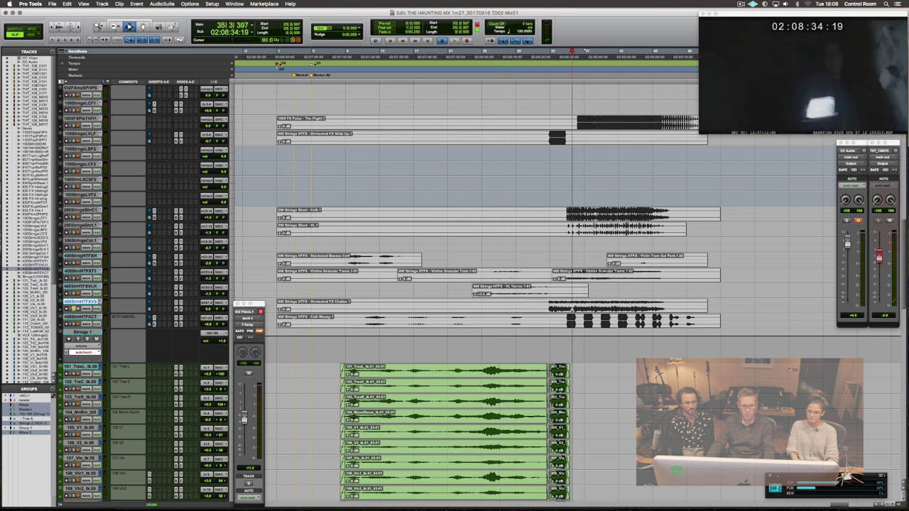
pyautogui.press('space')
pyautogui.press('space')
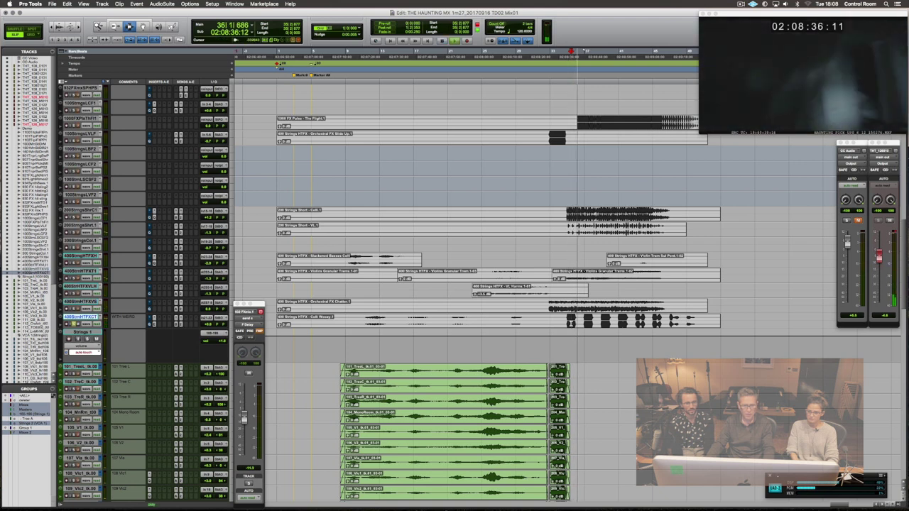
pyautogui.press('space')
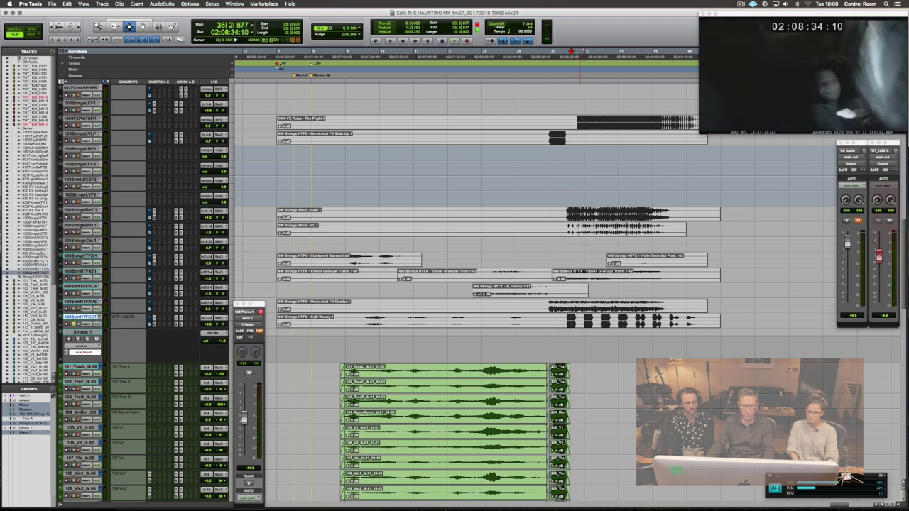
pyautogui.click(580, 228)
pyautogui.press('space')
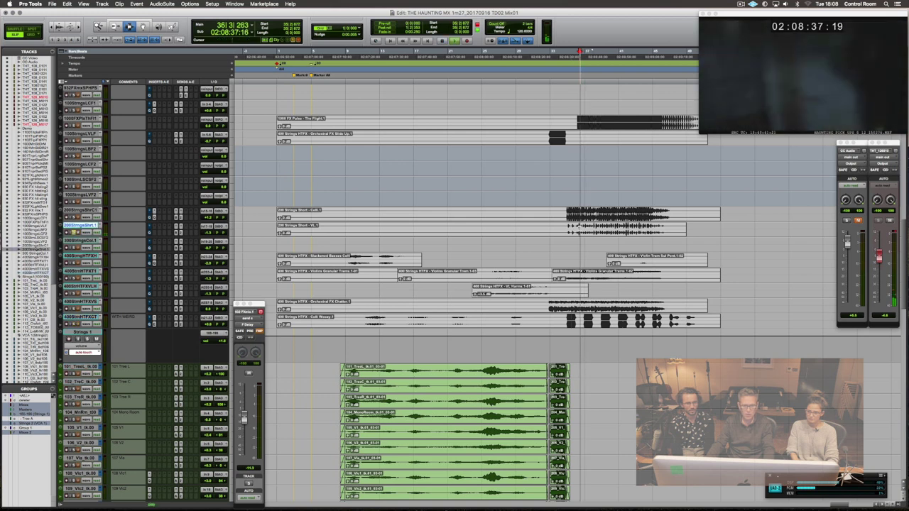
pyautogui.press('space')
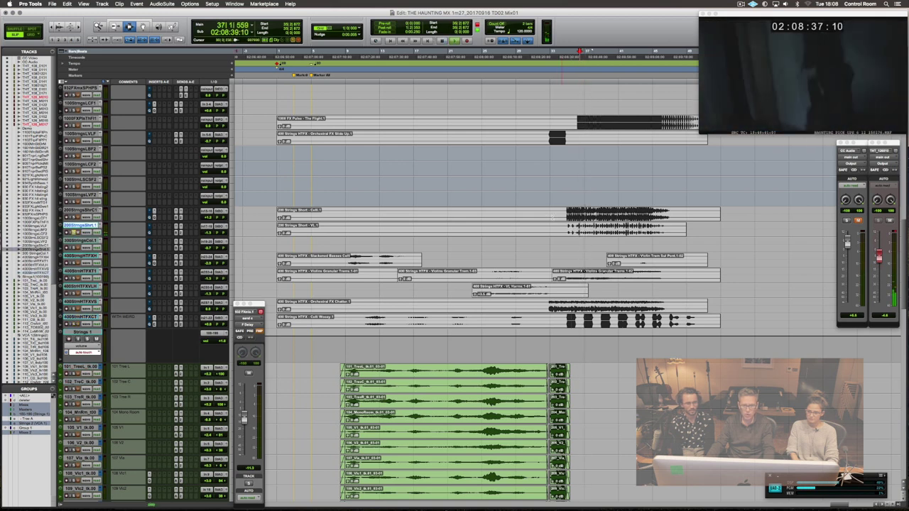
# Trim the silence from the start of both 200 Strings Short clips, up to about bar 33.
pyautogui.moveTo(553, 212); pyautogui.dragTo(554, 231)
pyautogui.press('a')
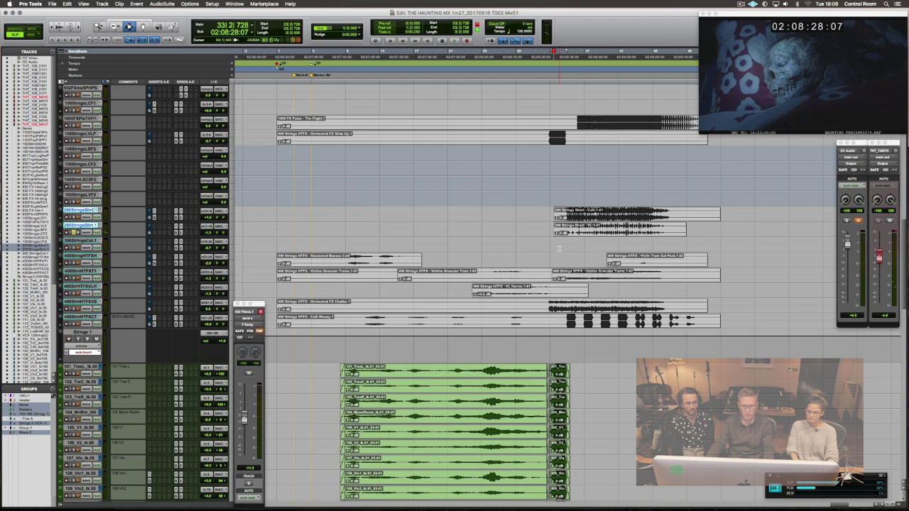
# Audition the Orchestral FX Slide Up clip and the FX Hit Sting clip on the 932 FX track around bars 33 and 34.
pyautogui.scroll(2, 583, 239)
pyautogui.scroll(2, 583, 239)
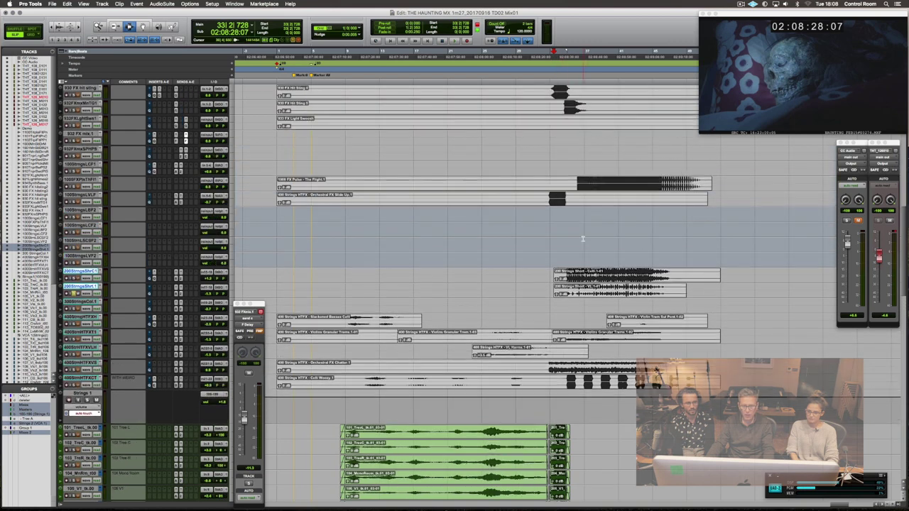
pyautogui.scroll(1, 564, 228)
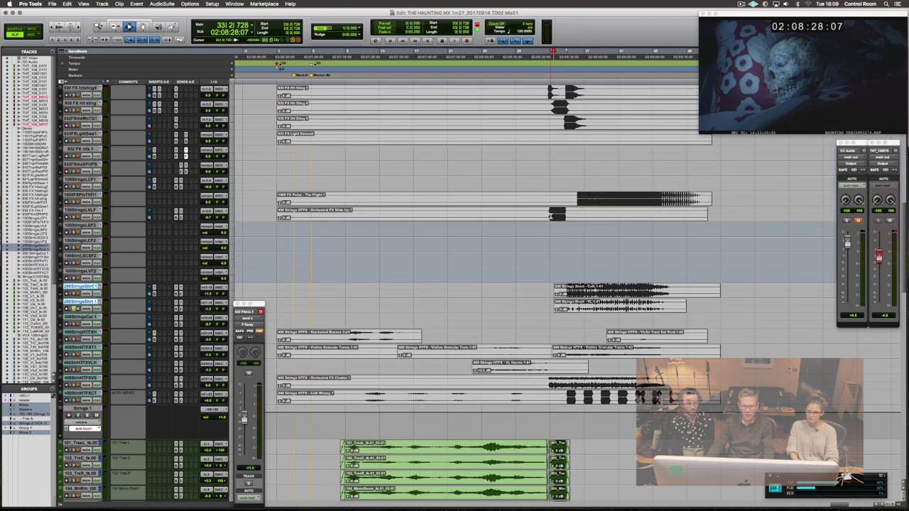
pyautogui.click(551, 215)
pyautogui.hotkey('shift', 's')
pyautogui.scroll(5, 558, 234)
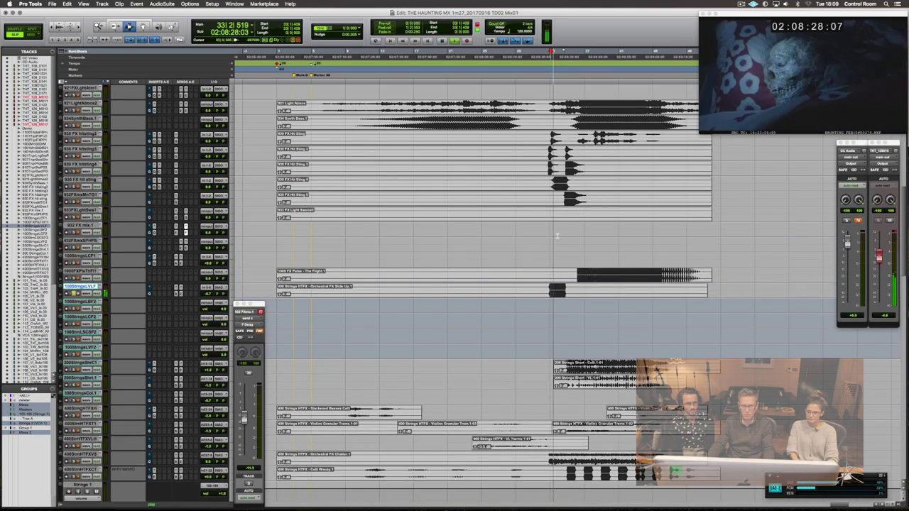
pyautogui.press('space')
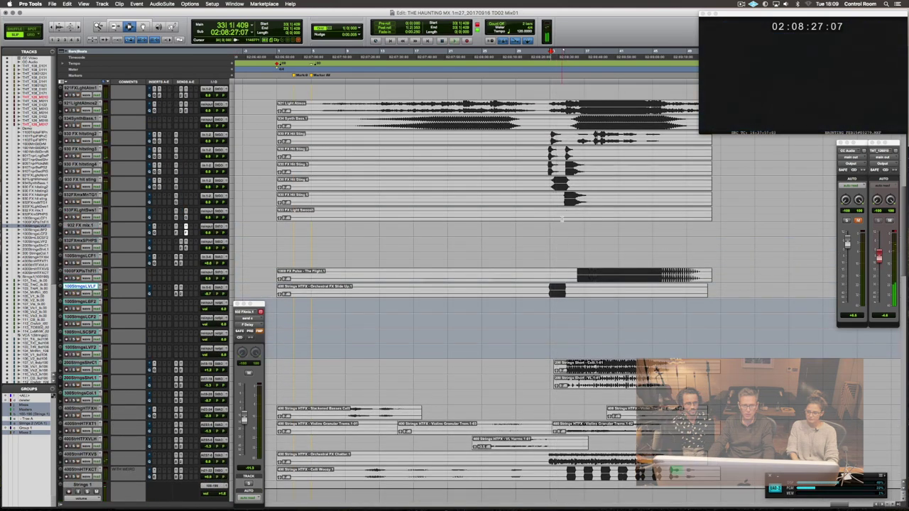
pyautogui.scroll(2, 559, 219)
pyautogui.press('space')
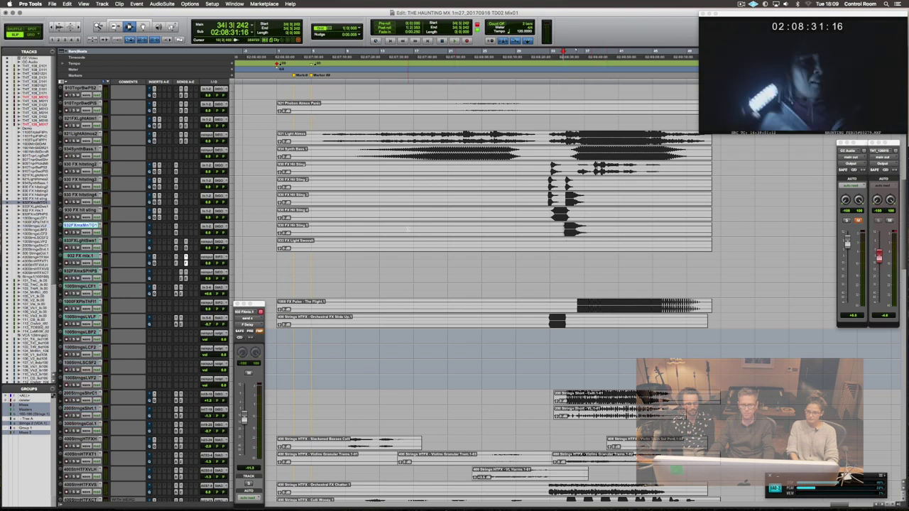
# Open the FabFilter Pro-Q 2 on the 932 FX track holding the last hit sting and toggle its bypass during playback from bar 16.
pyautogui.click(408, 229)
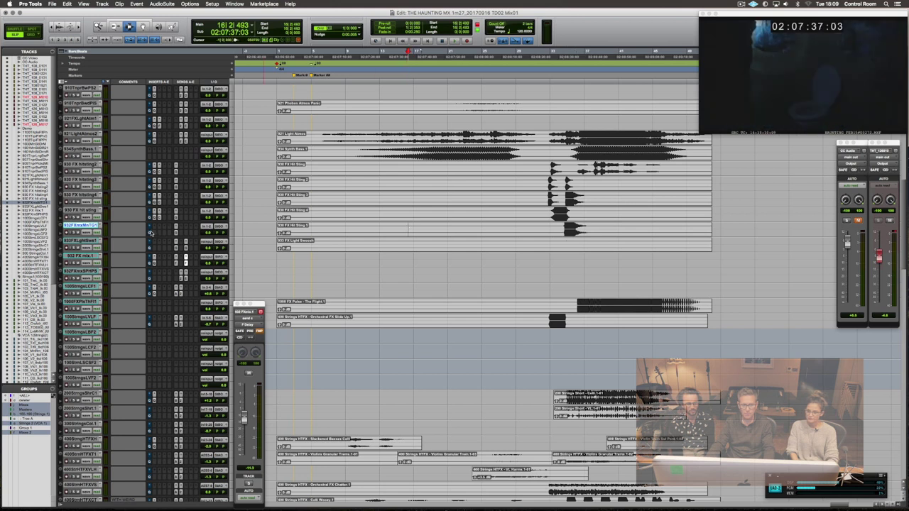
pyautogui.click(151, 233)
pyautogui.press('space')
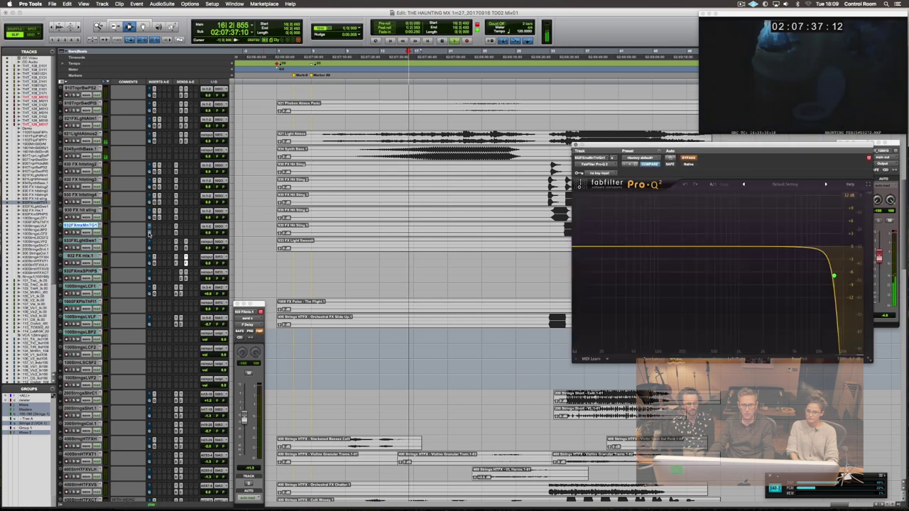
pyautogui.click(685, 158)
pyautogui.click(684, 158)
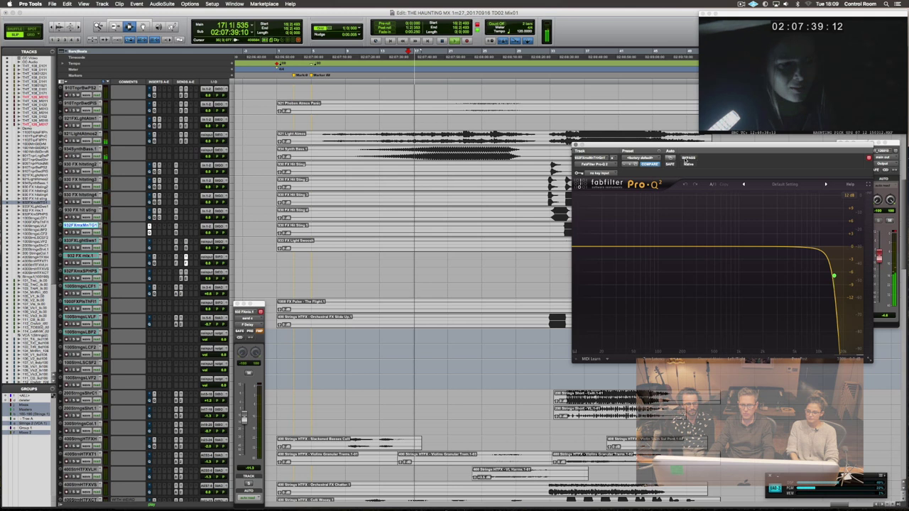
# Close the Pro-Q 2 and audition the last FX hit sting on the 932 FX track in solo from bar 34.
pyautogui.click(575, 145)
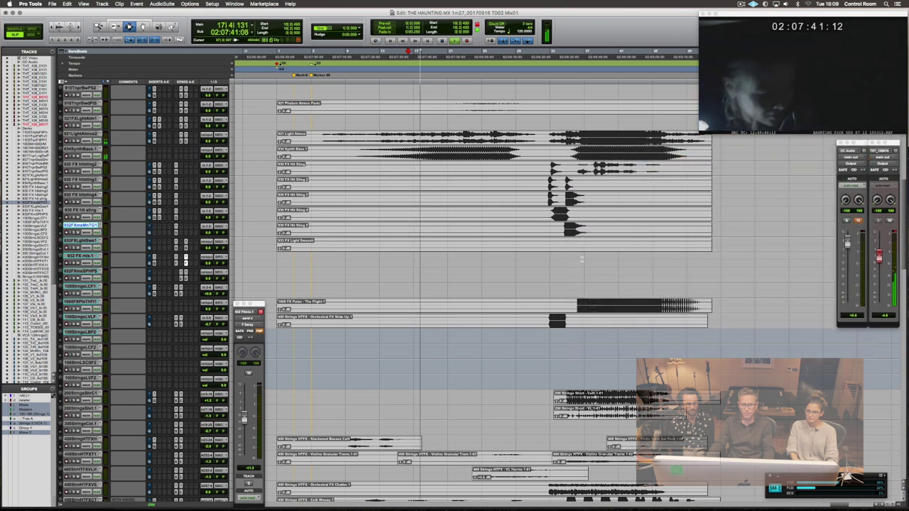
pyautogui.press('space')
pyautogui.click(562, 233)
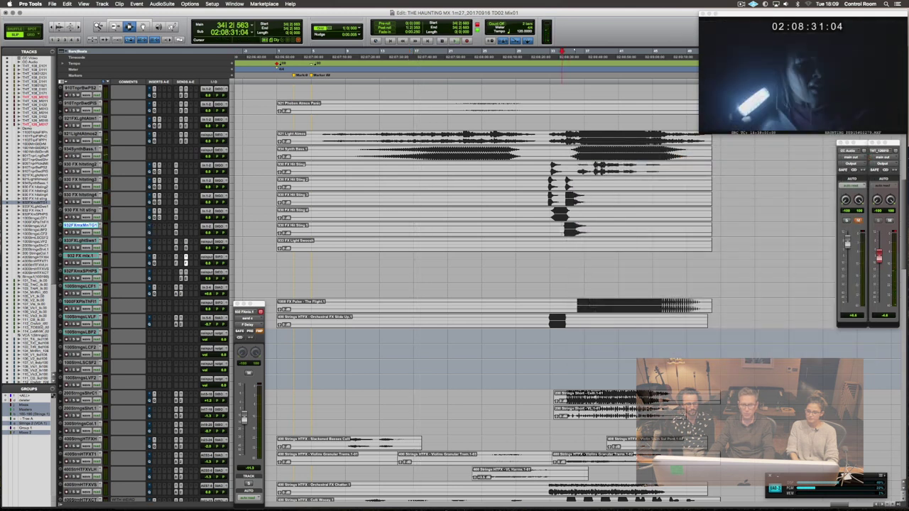
pyautogui.press('space')
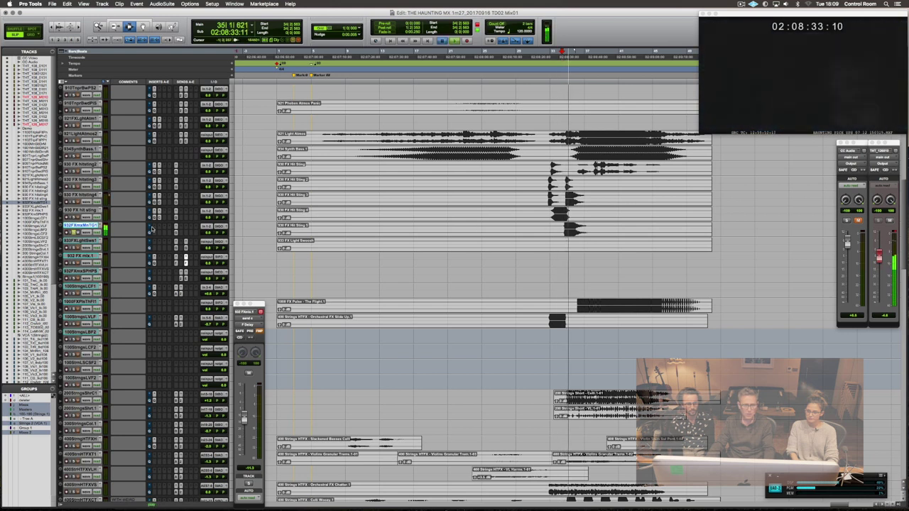
pyautogui.press('space')
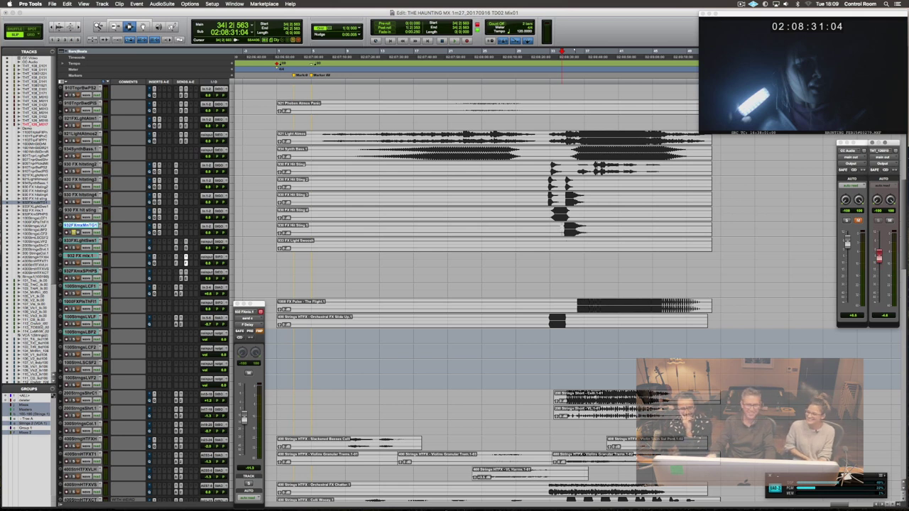
pyautogui.press('space')
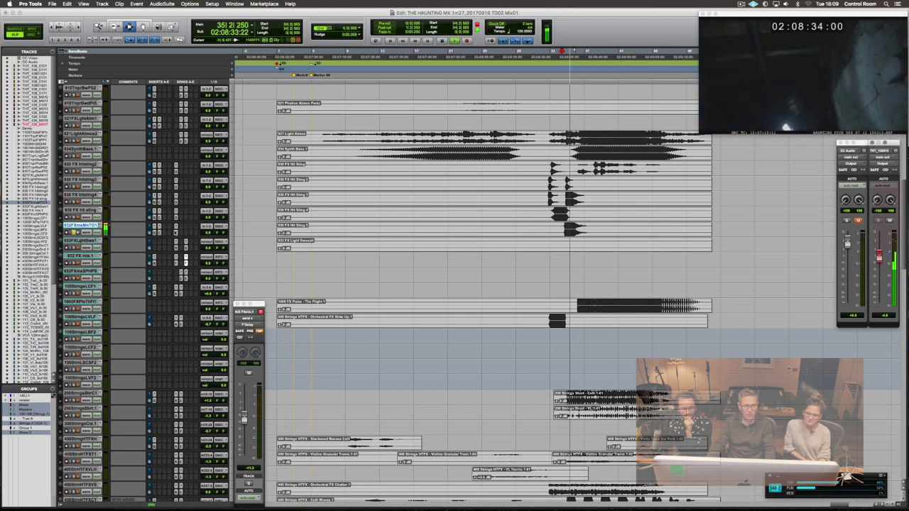
pyautogui.press('space')
# Audition the 930 FX hit sting tracks in solo around bar 33 and the 934 Synth Bass clip from bar 19.
pyautogui.click(554, 217)
pyautogui.press('space')
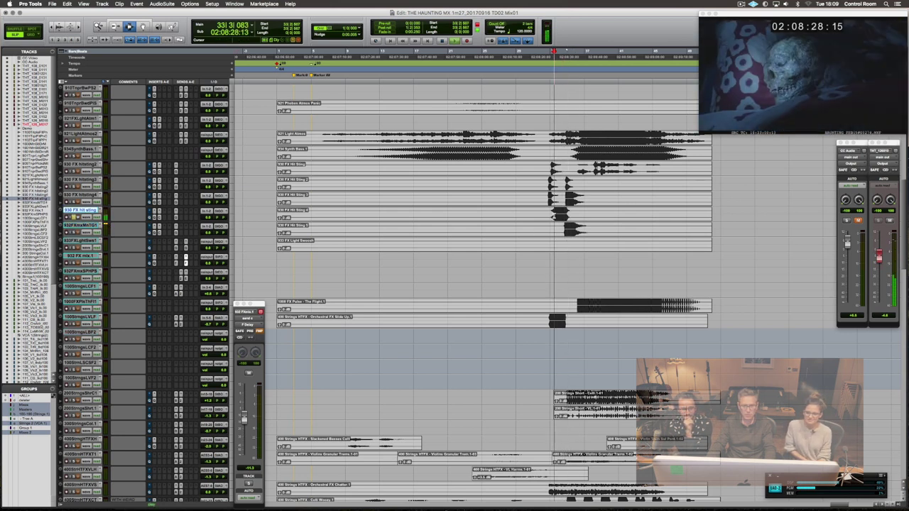
pyautogui.press('space')
pyautogui.click(545, 201)
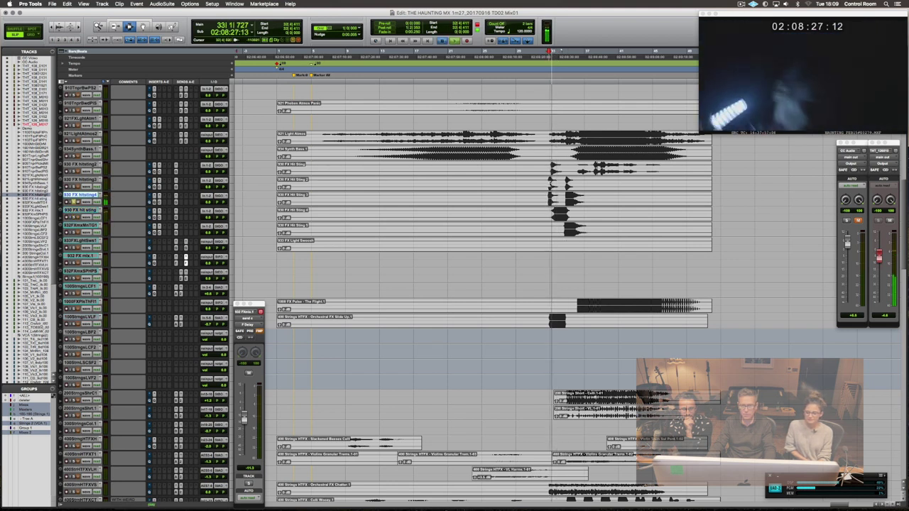
pyautogui.press('space')
pyautogui.click(551, 184)
pyautogui.hotkey('shift', 's')
pyautogui.press('space')
pyautogui.press('space')
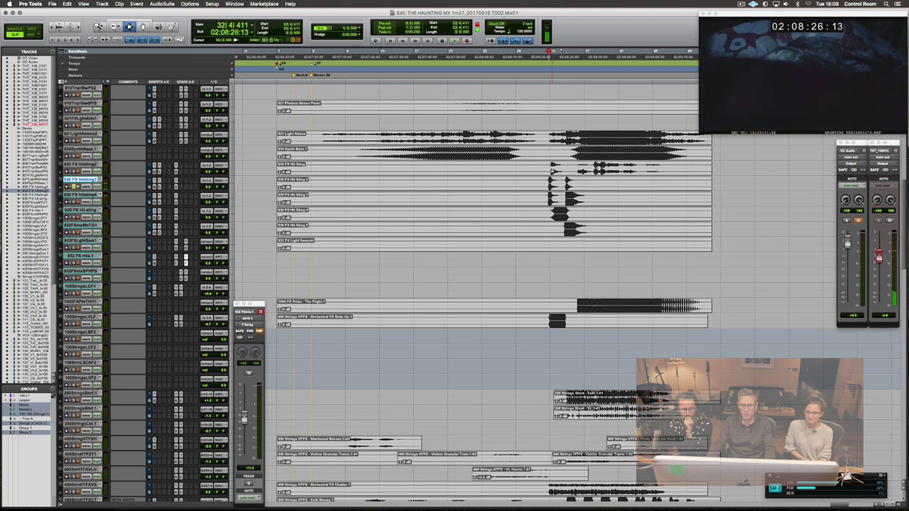
pyautogui.press('space')
pyautogui.scroll(3, 450, 227)
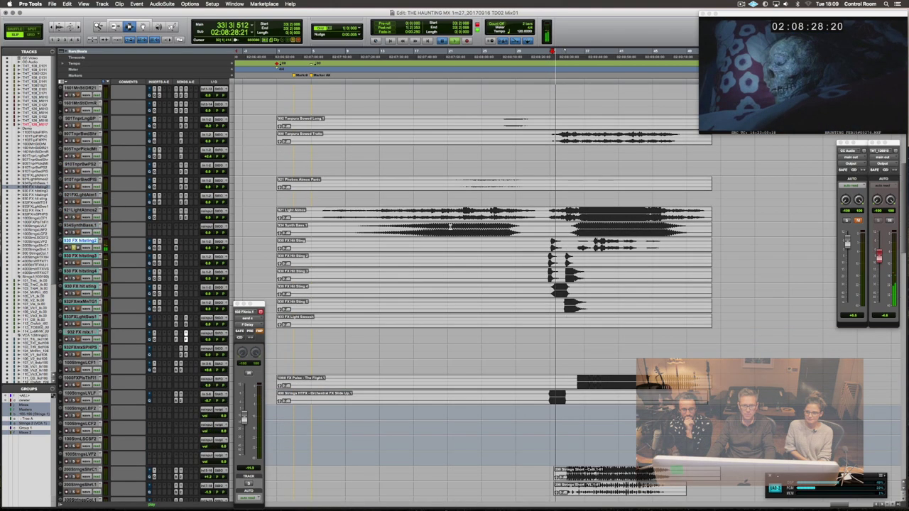
pyautogui.press('space')
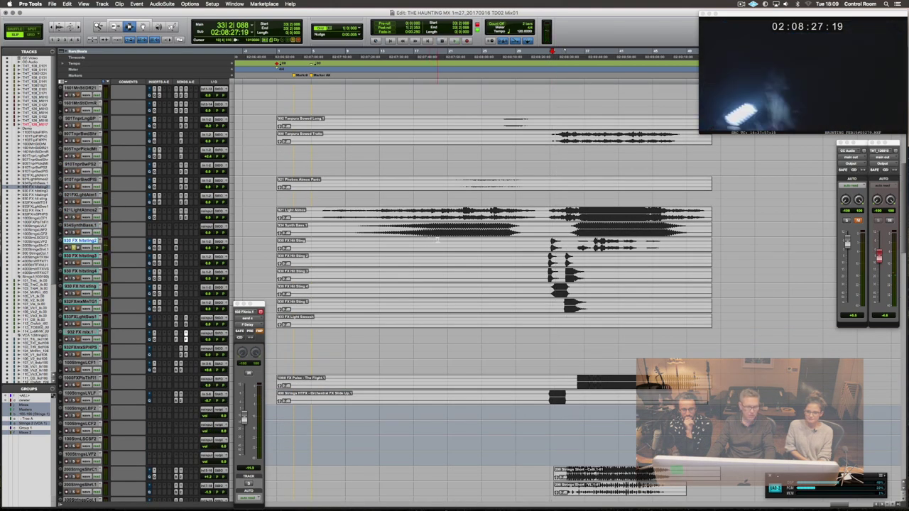
pyautogui.click(435, 227)
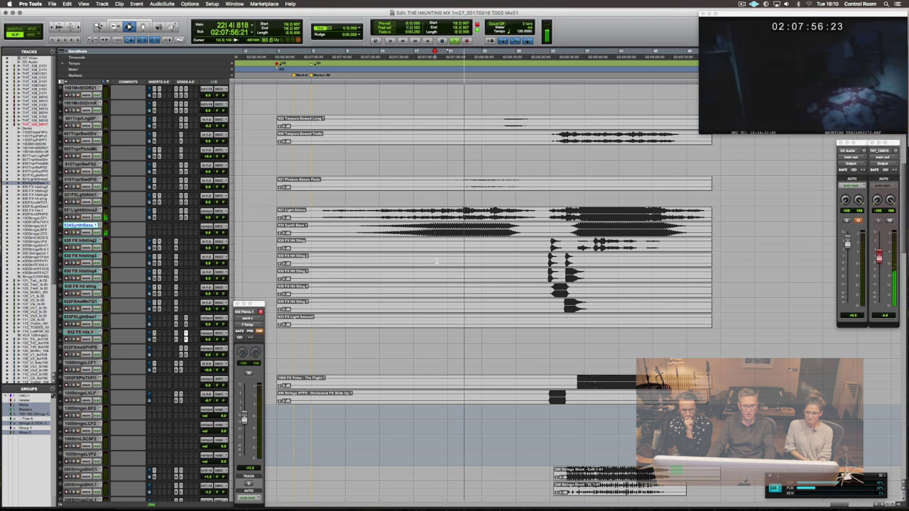
pyautogui.press('space')
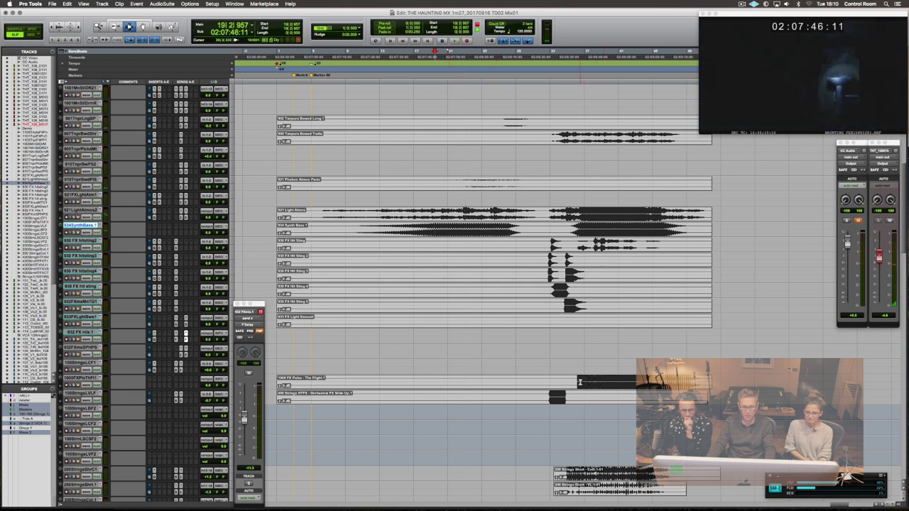
# Audition the 1000 FX Pulse - The Flight clip in solo from bar 36 and open the plug-in choices for an empty insert on its track.
pyautogui.click(577, 382)
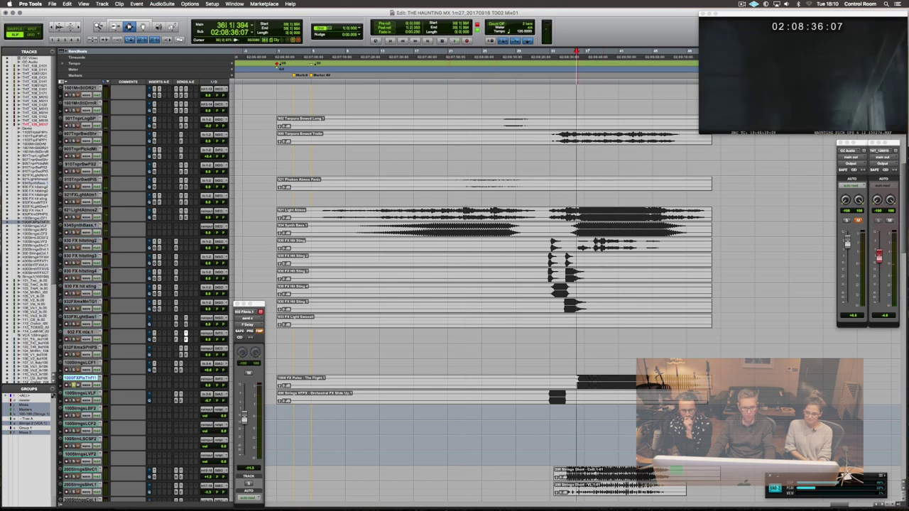
pyautogui.press('space')
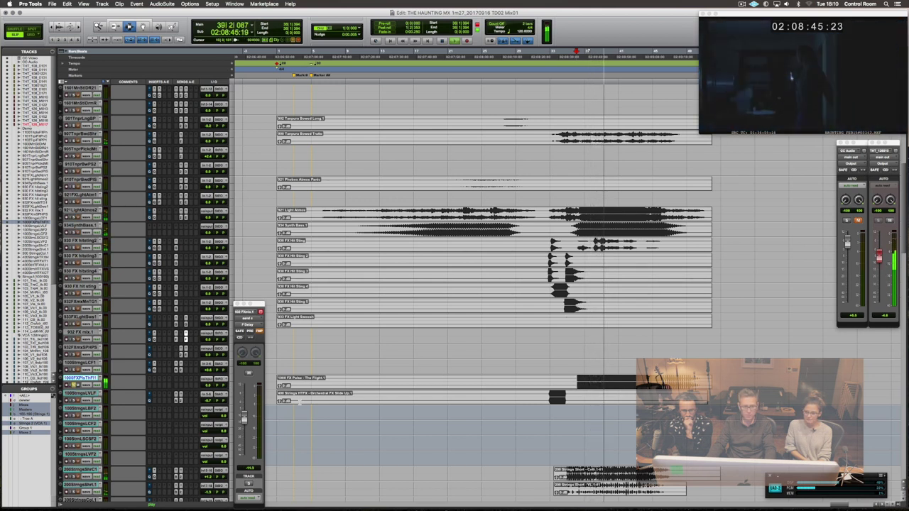
pyautogui.press('space')
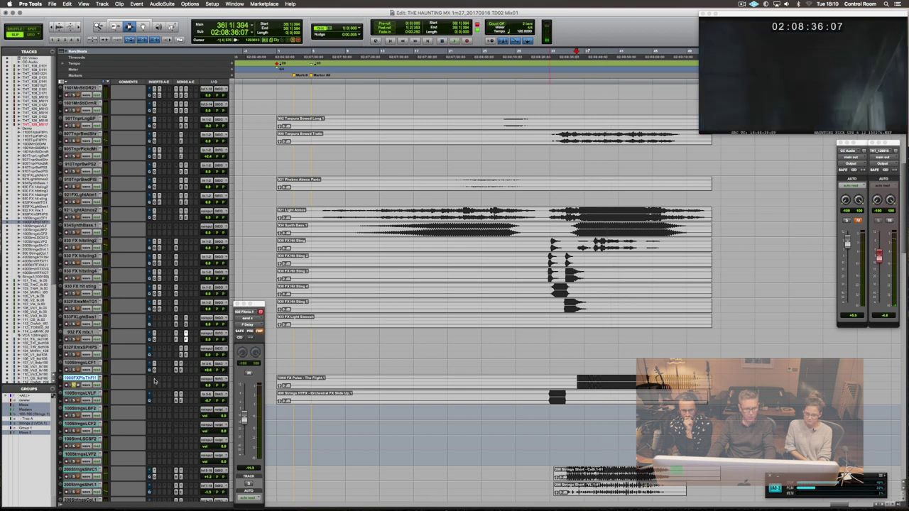
pyautogui.click(154, 381)
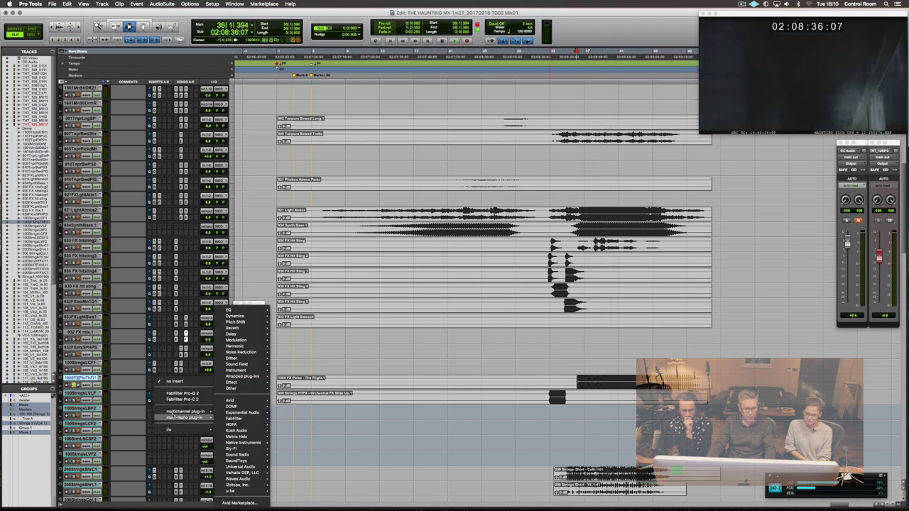
pyautogui.moveTo(171, 413)
# Audition the Tanpura Bowed Tratto clip from bar 36 and the Tanpura Bowed Long clip from bar 28, inspecting the latter track's Pro-Q 2 curve.
pyautogui.press('space')
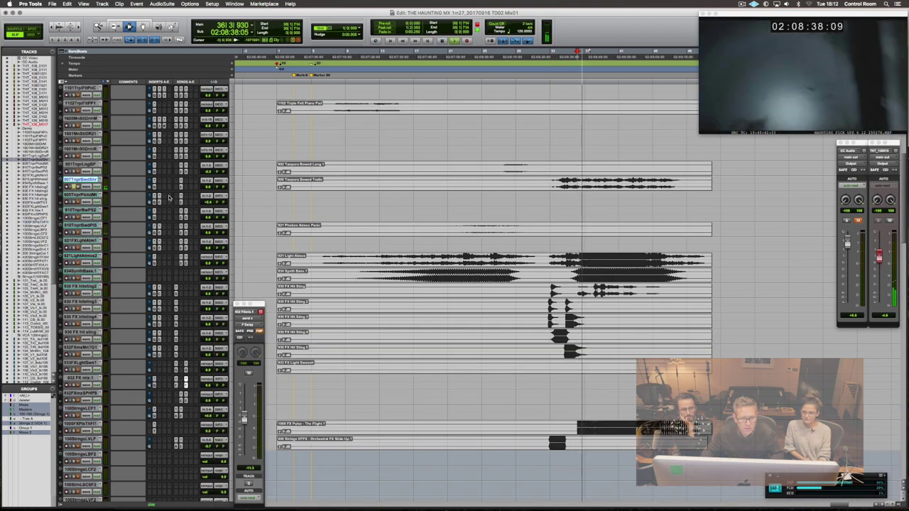
pyautogui.press('space')
pyautogui.click(511, 167)
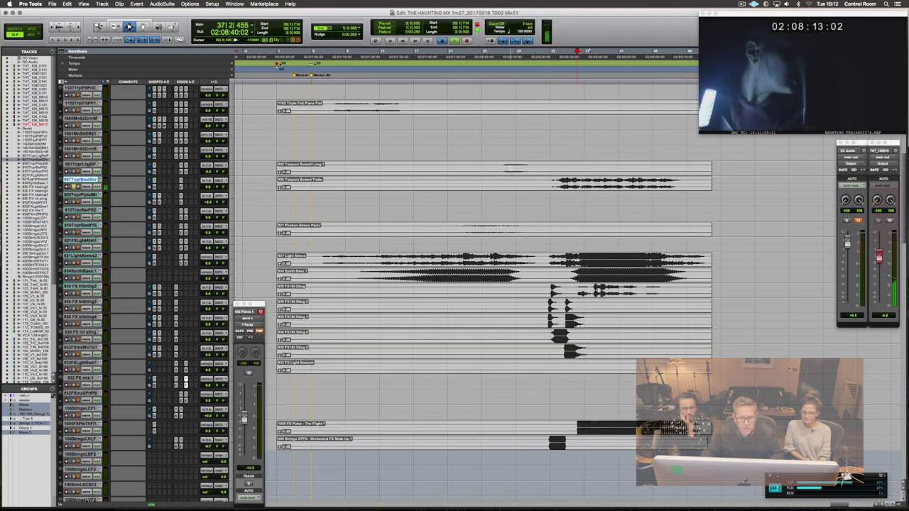
pyautogui.press('space')
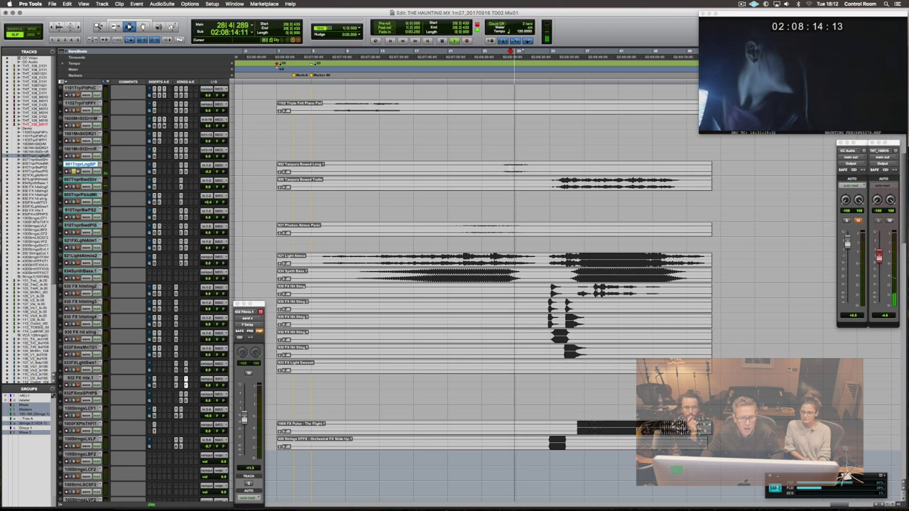
pyautogui.click(154, 172)
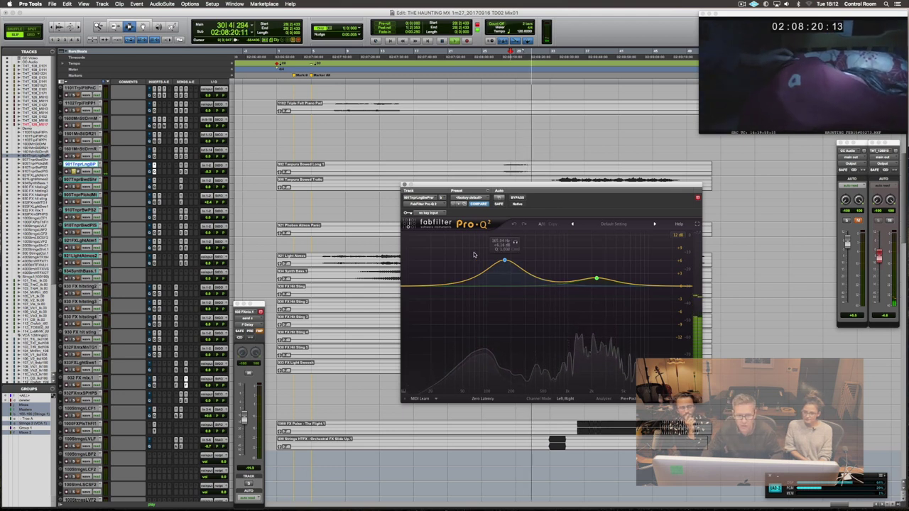
pyautogui.click(404, 184)
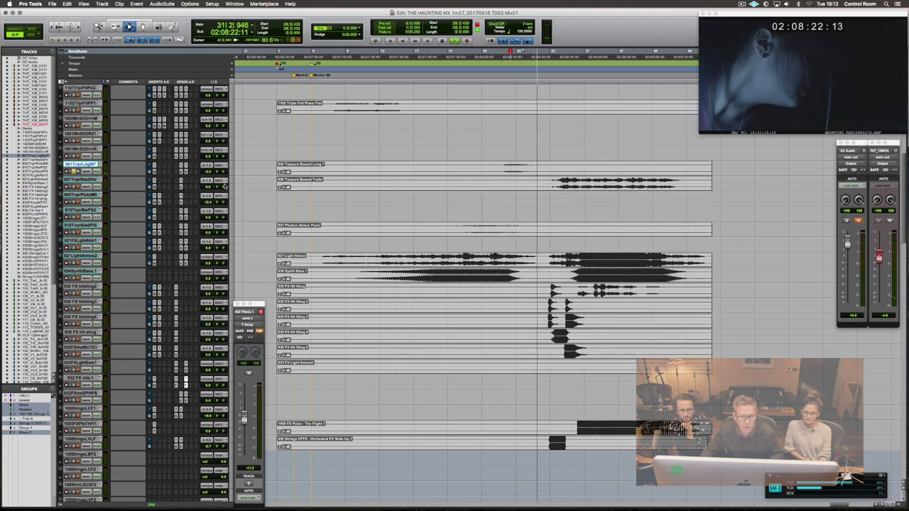
# Audition the 1102 Triple Felt Piano Pad clip from bar 10, then from bar 8 alongside the other tracks.
pyautogui.scroll(5, 359, 183)
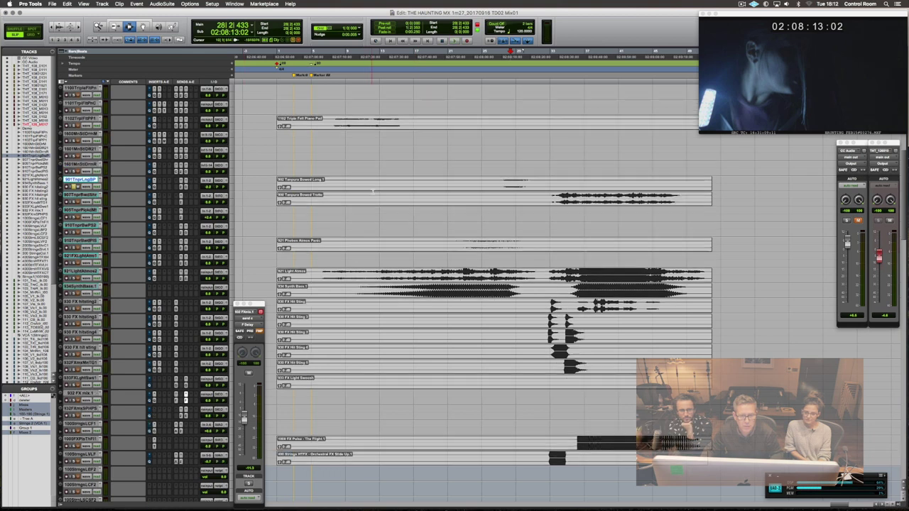
pyautogui.click(355, 183)
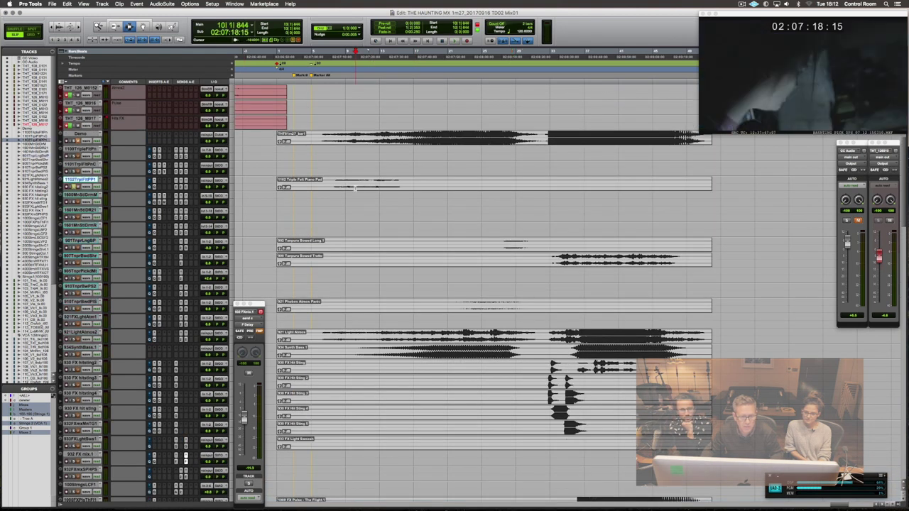
pyautogui.press('space')
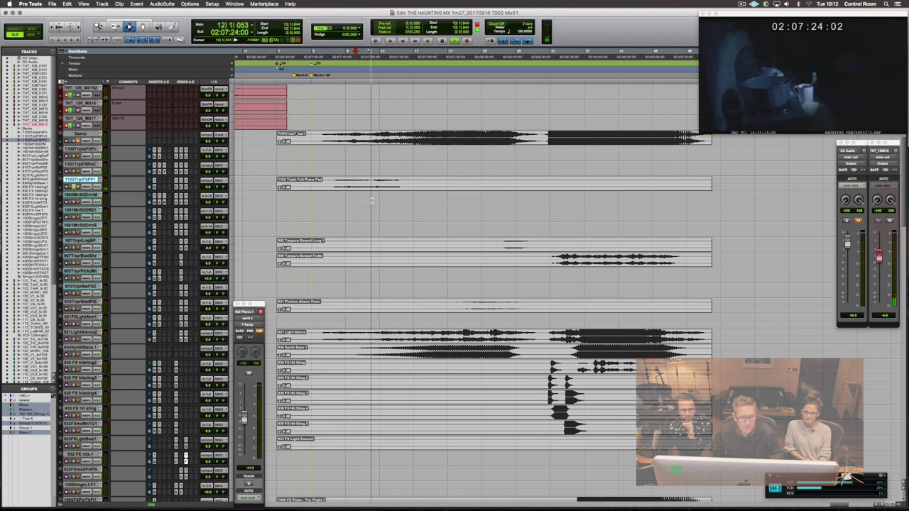
pyautogui.press('space')
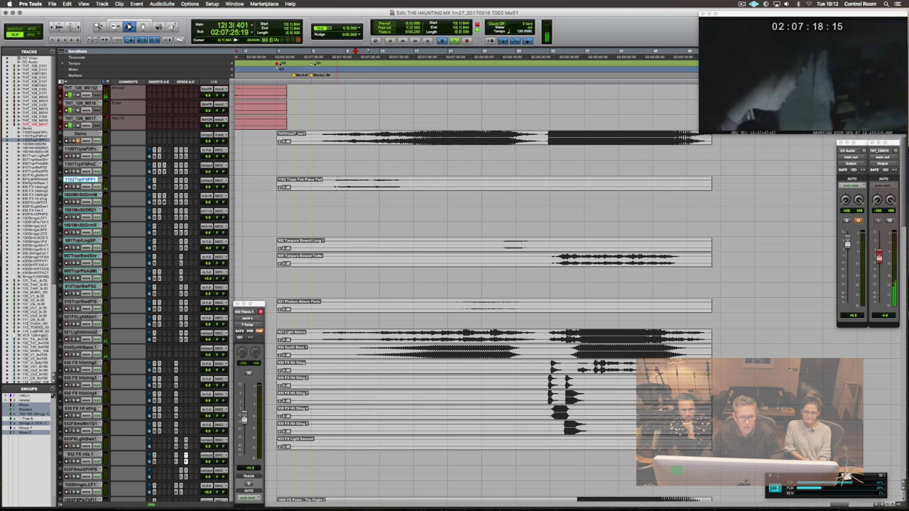
pyautogui.click(337, 199)
pyautogui.press('space')
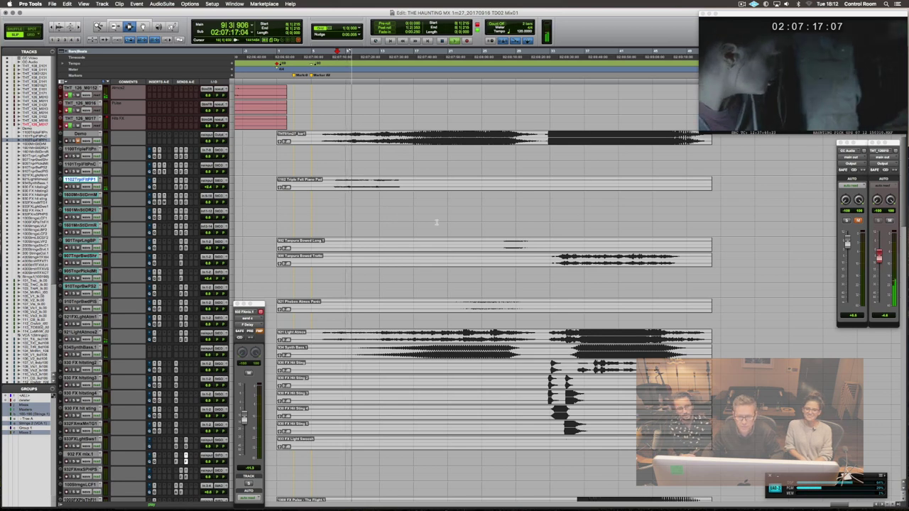
pyautogui.scroll(-2, 481, 230)
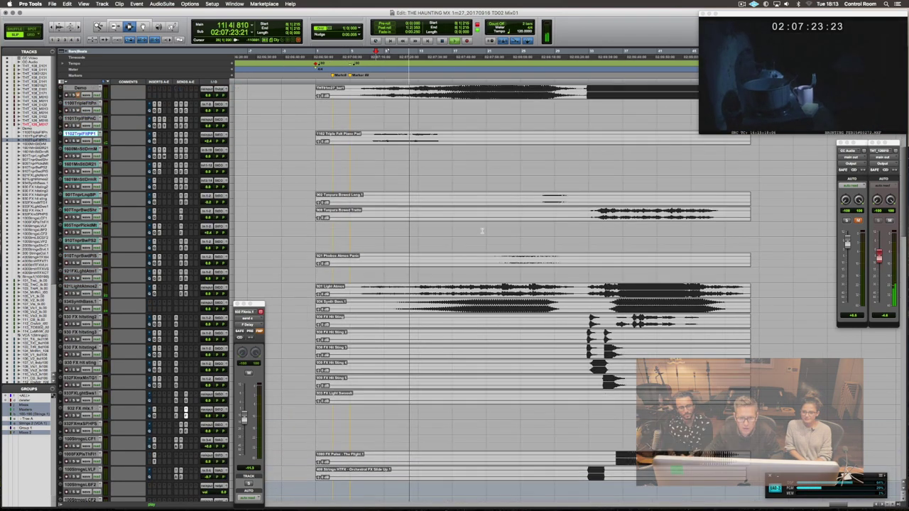
pyautogui.press('space')
# Play the cue from bar 5 and review the tanpura, atmos, bass and FX tracks against the felt piano pad's entry.
pyautogui.scroll(3, 481, 230)
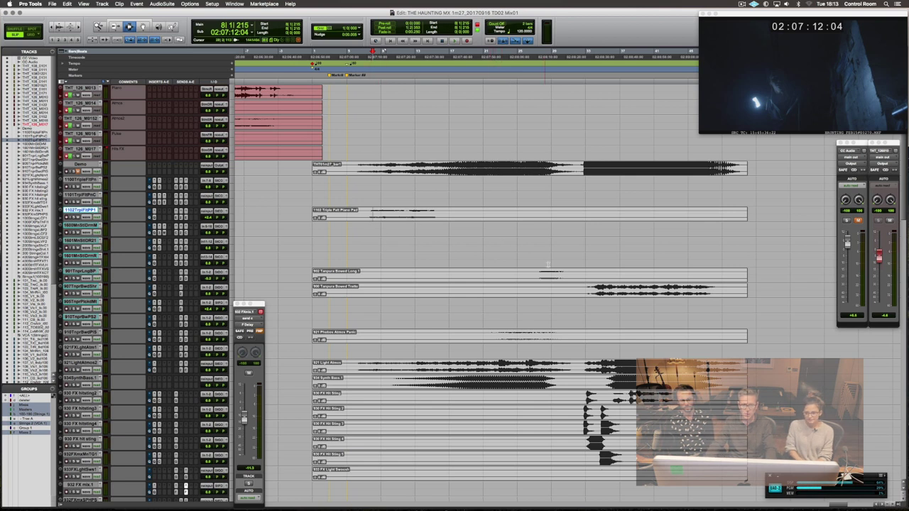
pyautogui.click(352, 210)
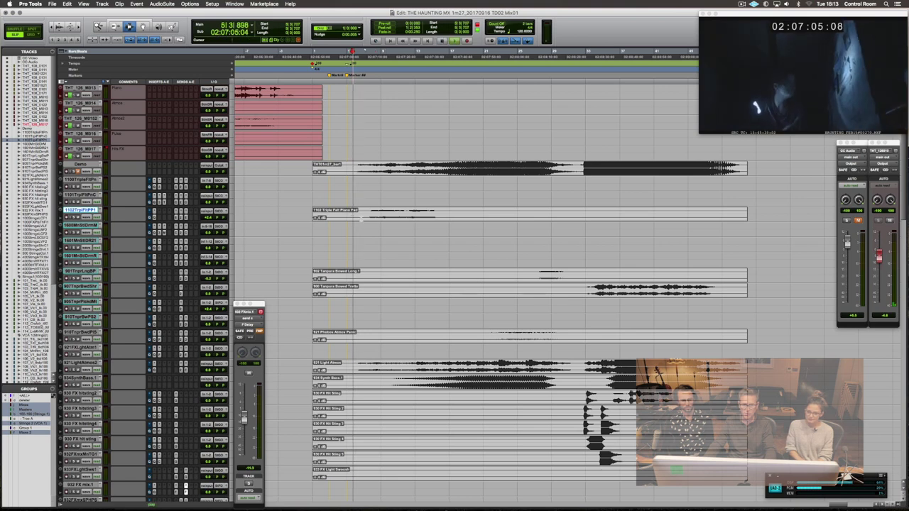
pyautogui.scroll(-1, 422, 251)
pyautogui.scroll(-5, 421, 250)
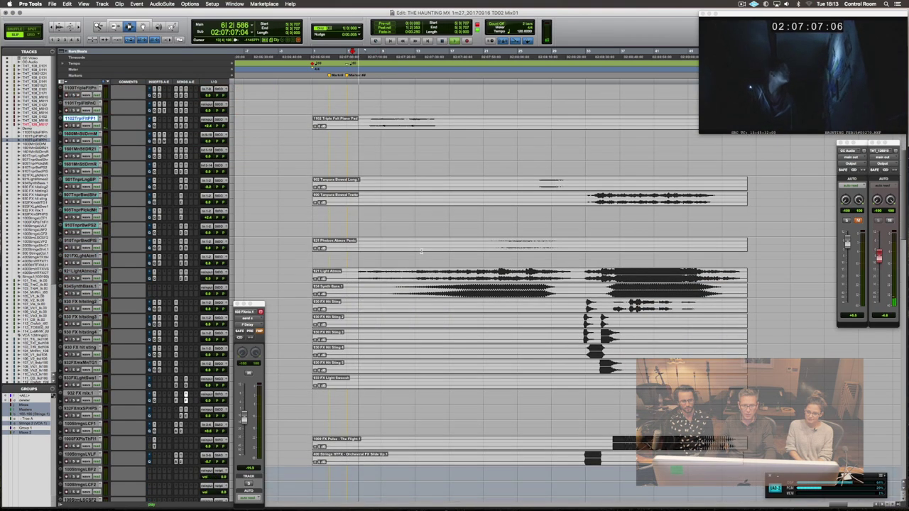
pyautogui.scroll(-3, 422, 251)
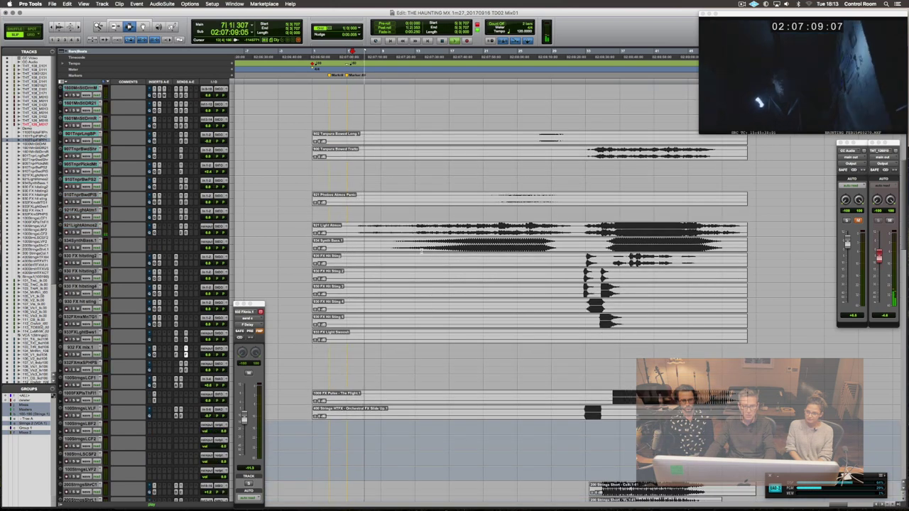
pyautogui.scroll(-8, 422, 250)
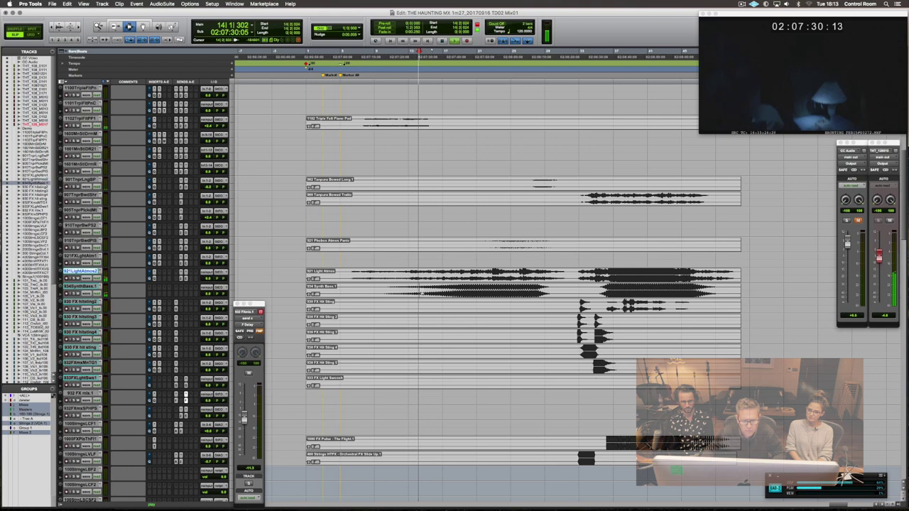
# Audition the 400 Strings HTFX Blackened Basses clip within the mix from around bar 13.
pyautogui.scroll(-20, 421, 301)
pyautogui.scroll(5, 416, 202)
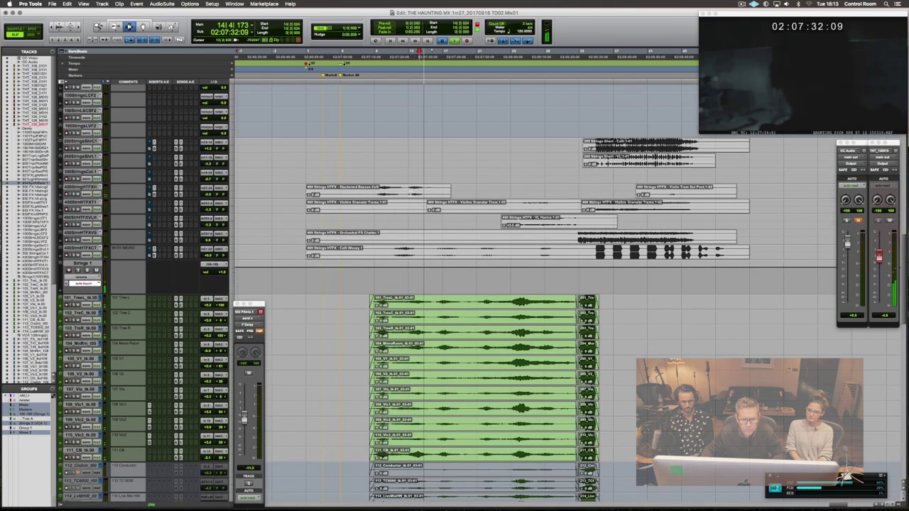
pyautogui.press('space')
pyautogui.click(412, 197)
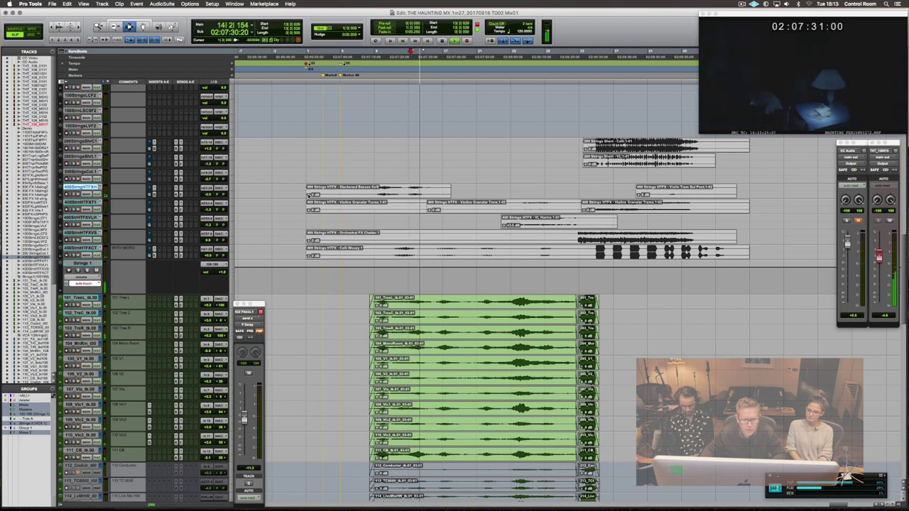
pyautogui.scroll(10, 428, 298)
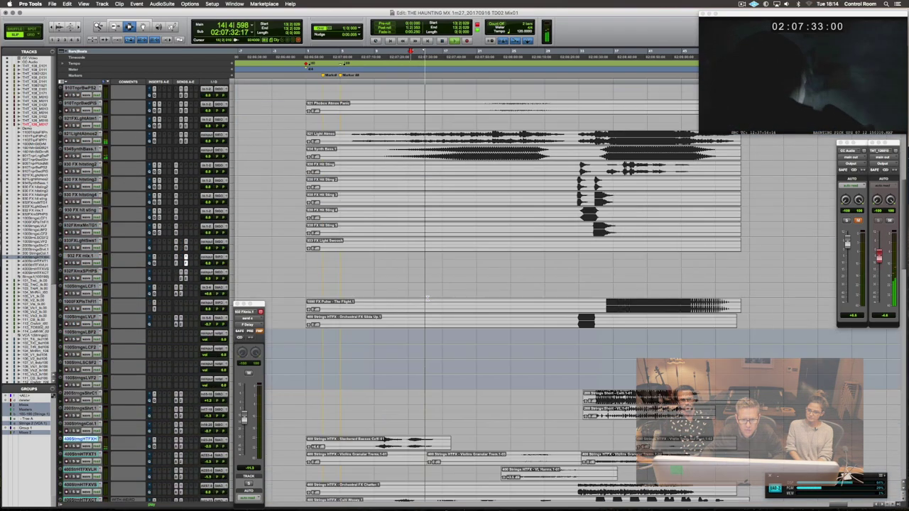
# Audition the 921 Light Atmos and 934 Synth Bass clips from around bar 13, comparing them with the FX and strings tracks.
pyautogui.scroll(10, 426, 298)
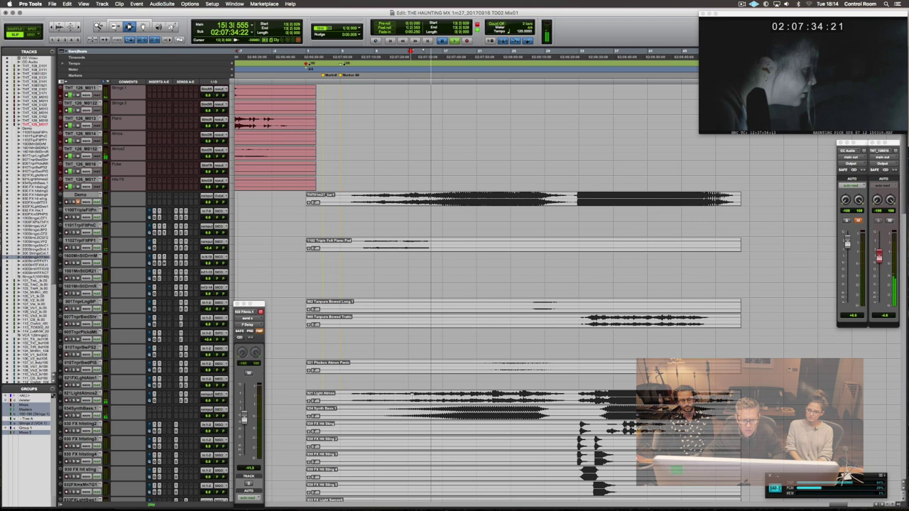
pyautogui.press('space')
pyautogui.click(411, 394)
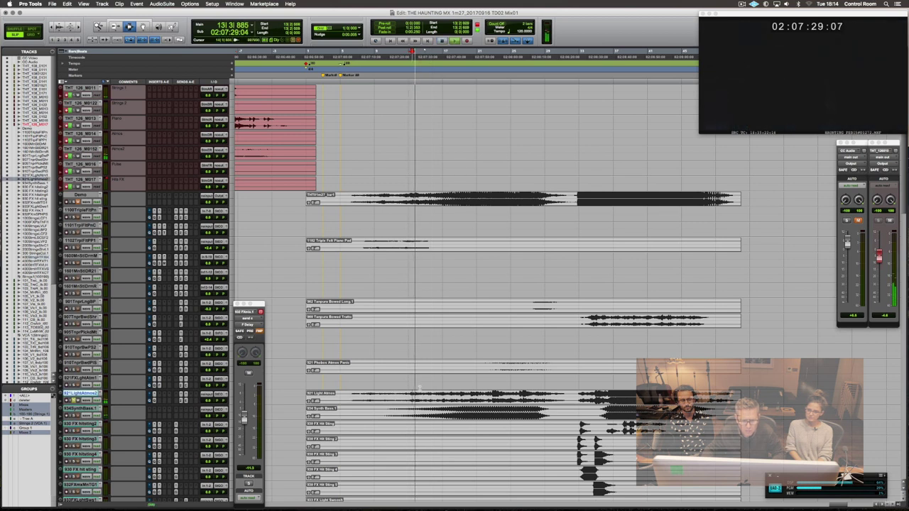
pyautogui.click(411, 248)
pyautogui.scroll(-3, 410, 349)
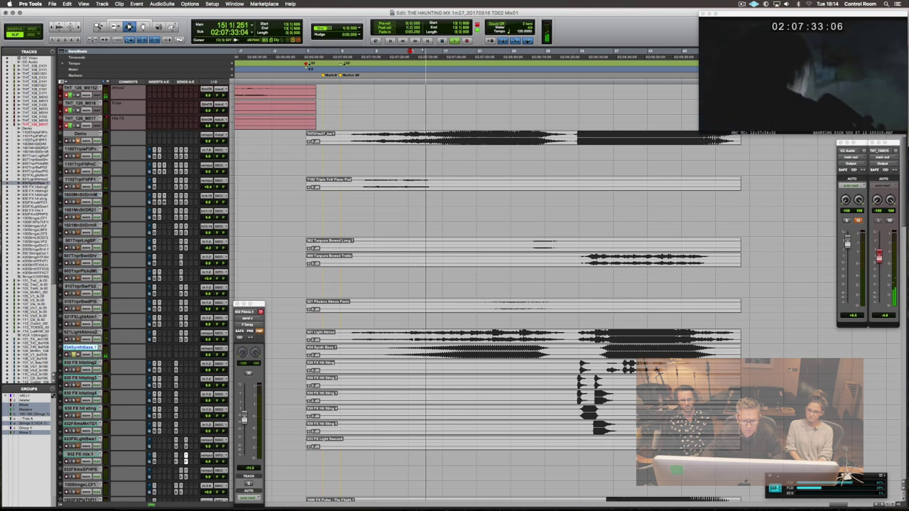
pyautogui.scroll(-4, 421, 343)
pyautogui.scroll(-10, 420, 343)
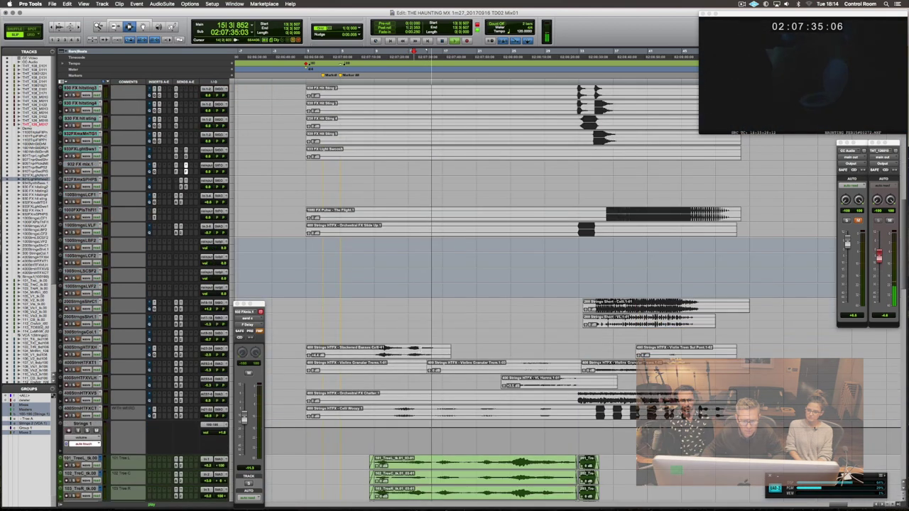
# Audition the 400 Strings HTFX Celli Weepy clip from bar 12.
pyautogui.press('space')
pyautogui.press('space')
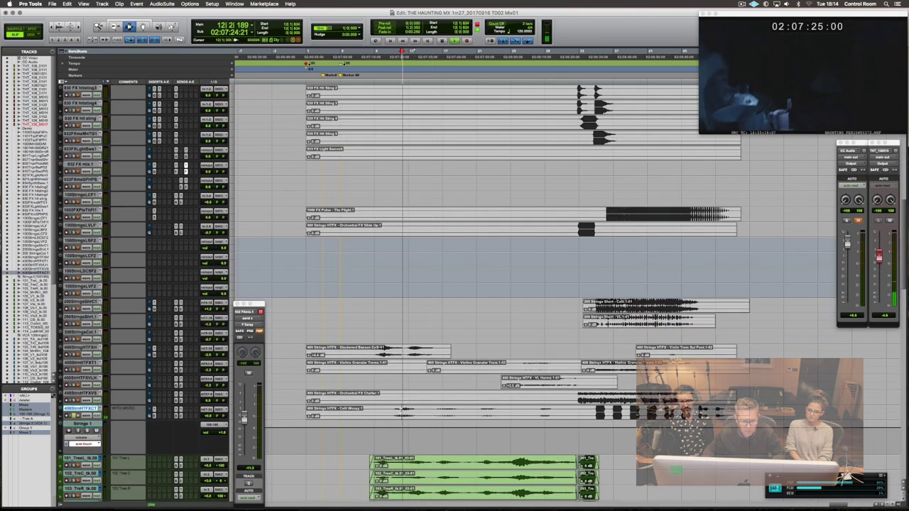
pyautogui.scroll(15, 417, 390)
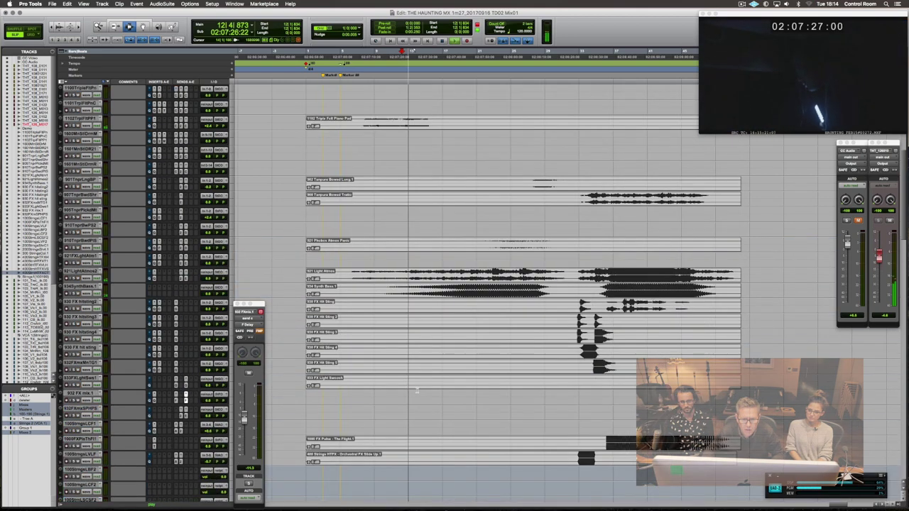
pyautogui.press('space')
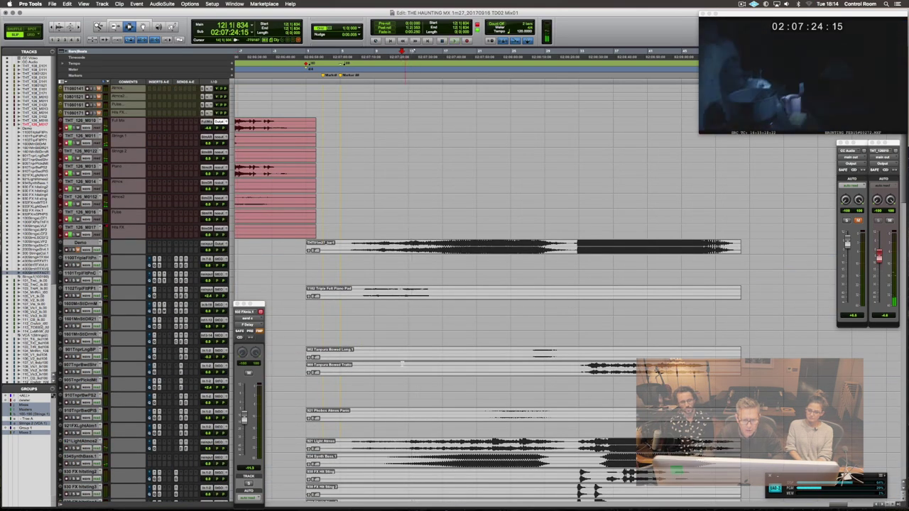
# Play the cue from bar 11 and review the piano, tanpura, atmos and synth bass tracks.
pyautogui.click(391, 364)
pyautogui.press('space')
pyautogui.scroll(-5, 391, 354)
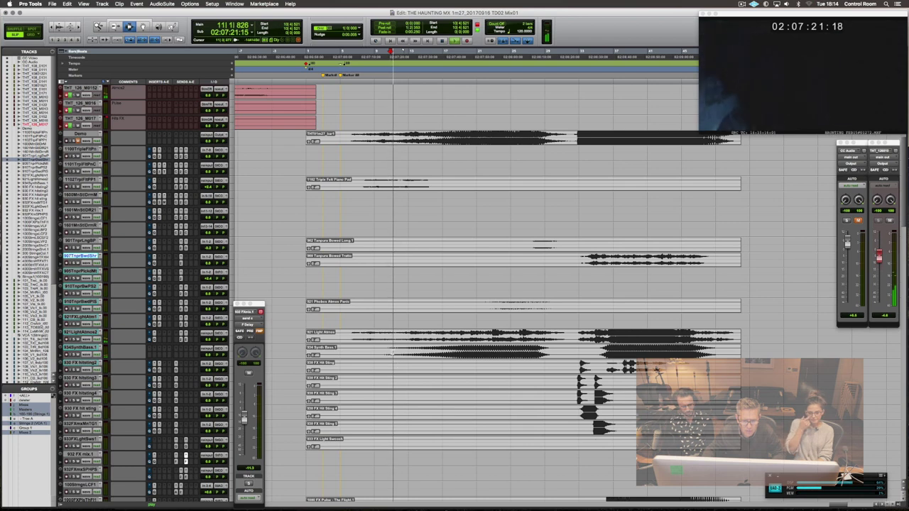
pyautogui.scroll(-1, 395, 334)
pyautogui.press('space')
# Play the cue from bar 9 on the felt piano pad track and check the strings tracks and automation write settings.
pyautogui.click(380, 168)
pyautogui.press('space')
pyautogui.scroll(-9, 403, 242)
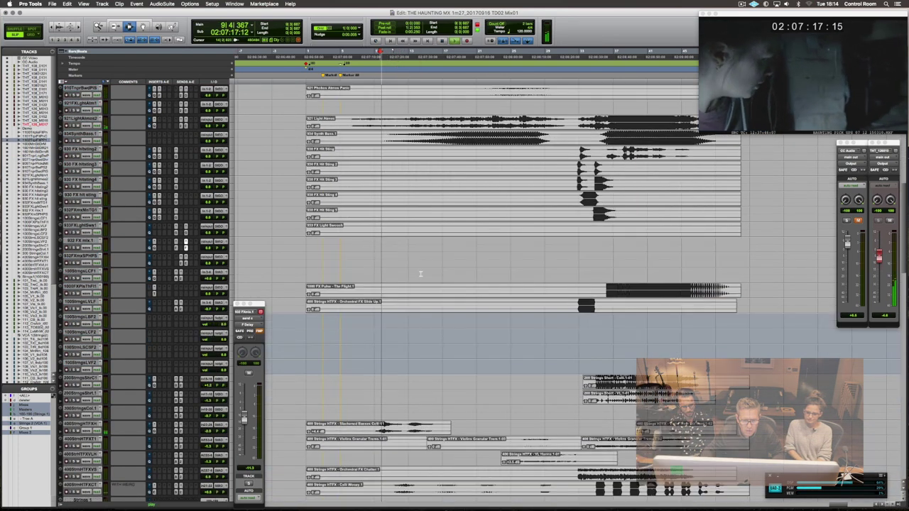
pyautogui.scroll(-6, 420, 273)
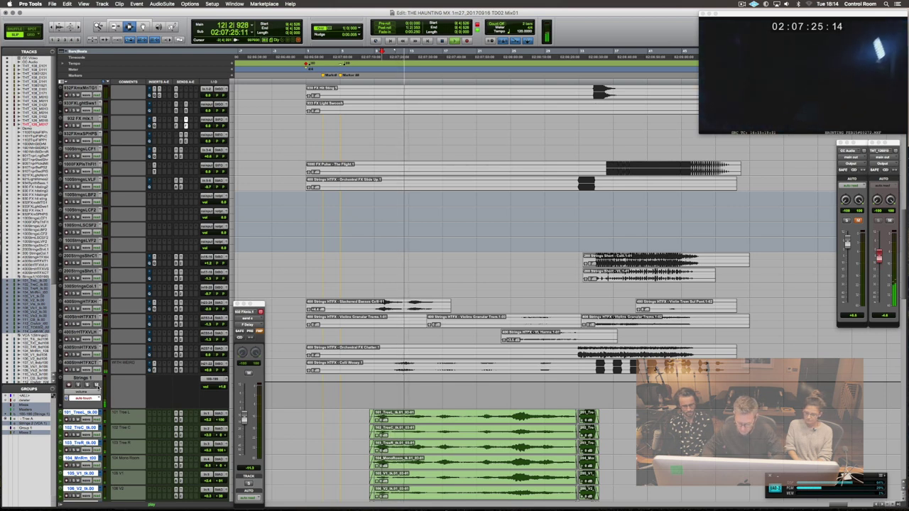
pyautogui.press('super+4')
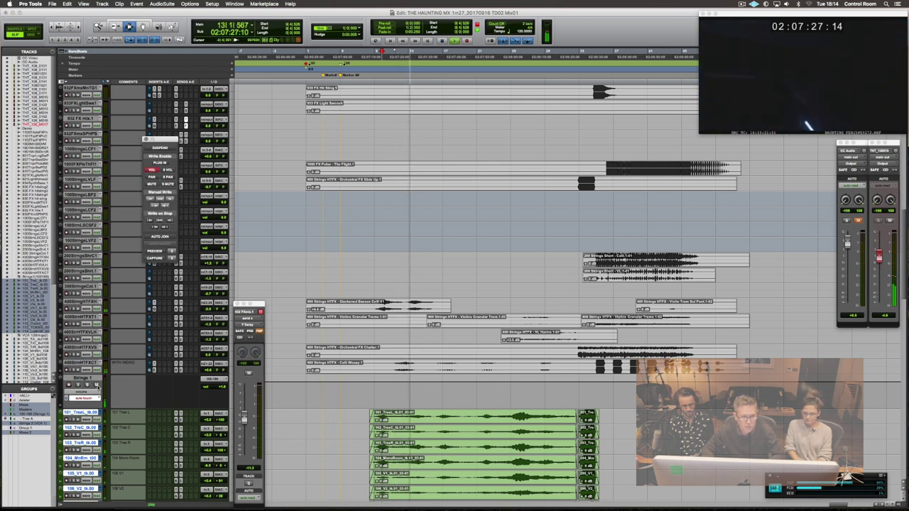
pyautogui.press('super+4')
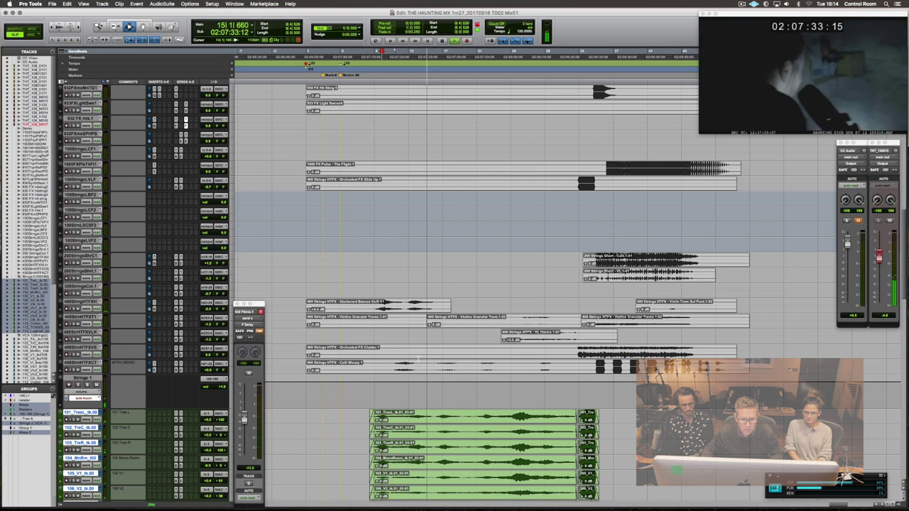
# Audition the live strings from bar 15, then the 400 Strings HTFX Blackened Basses clip from bar 14.
pyautogui.press('space')
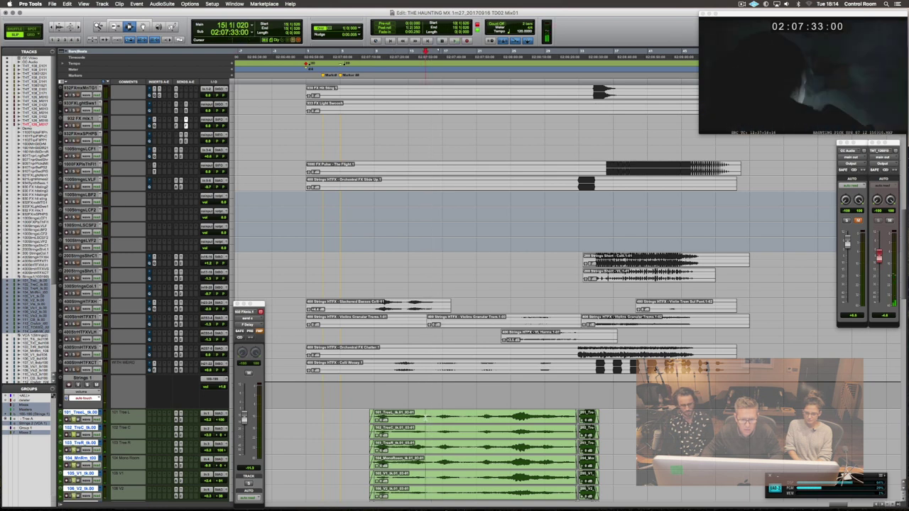
pyautogui.press('space')
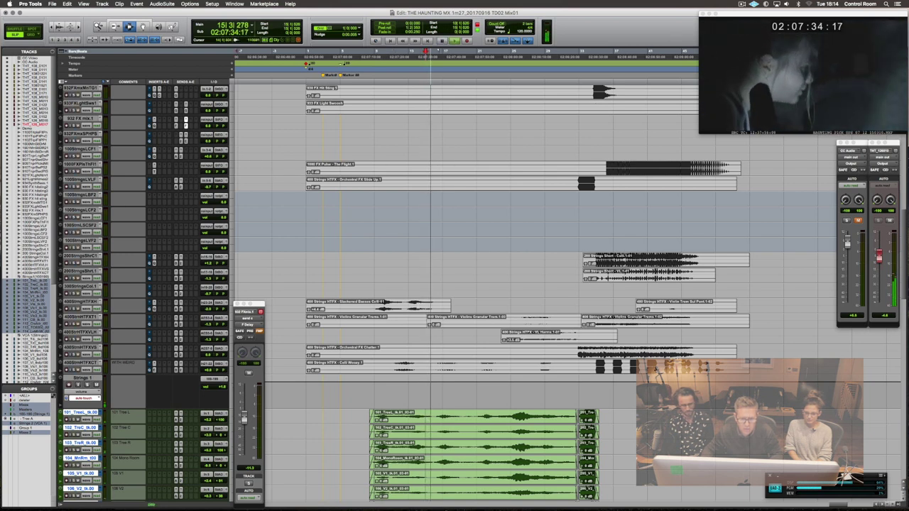
pyautogui.press('space')
pyautogui.click(418, 308)
pyautogui.press('space')
pyautogui.scroll(5, 418, 308)
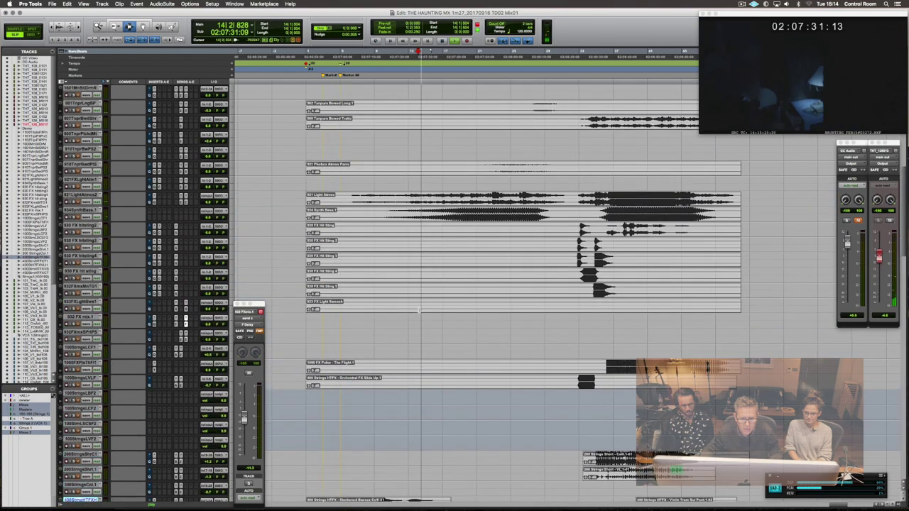
# Audition the 921 Light Atmos clip and the 1102 Triple Felt Piano Pad clip from around bar 14.
pyautogui.scroll(-4, 419, 310)
pyautogui.press('space')
pyautogui.scroll(4, 420, 325)
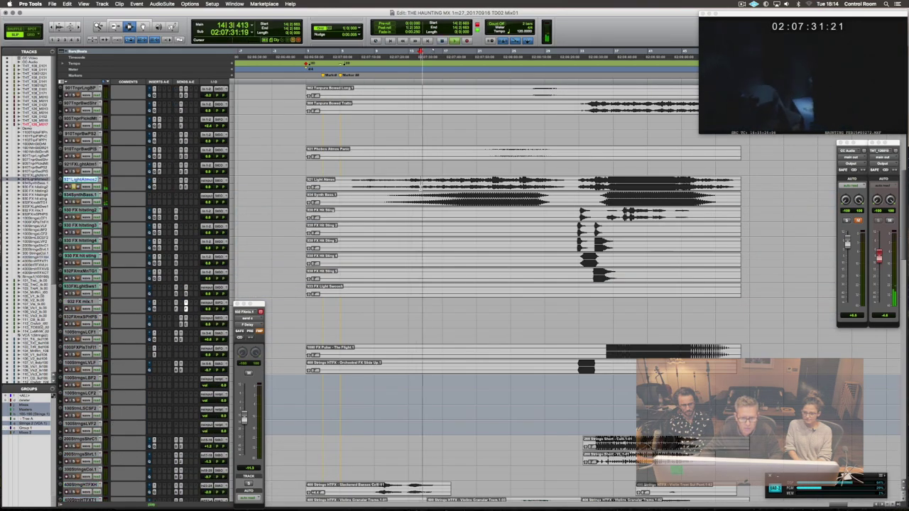
pyautogui.scroll(4, 420, 185)
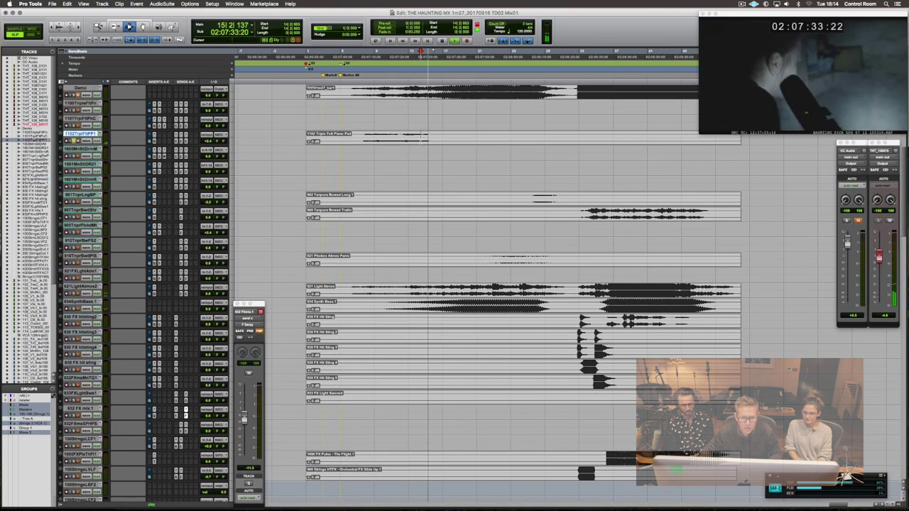
# Enlarge the audio waveform display and audition the Tanpura Bowed Long clip from around bar 13.
pyautogui.press('space')
pyautogui.click(60, 24)
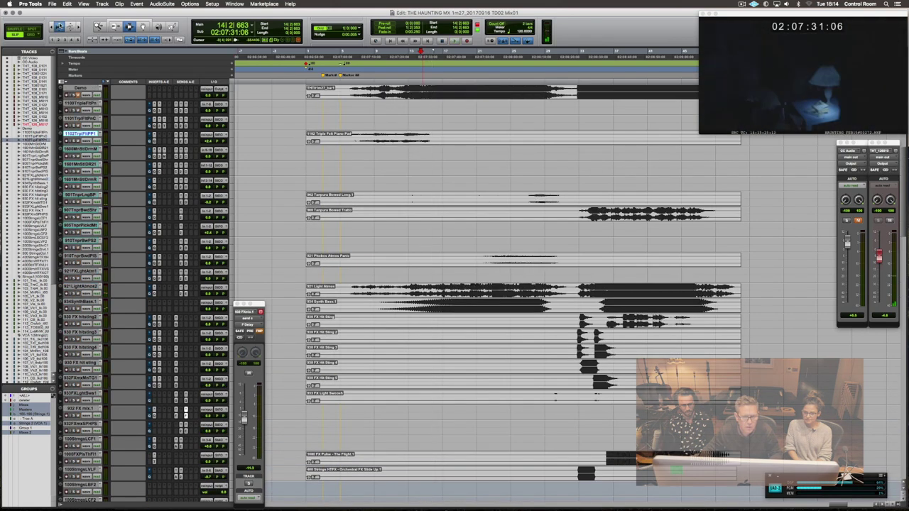
pyautogui.click(60, 25)
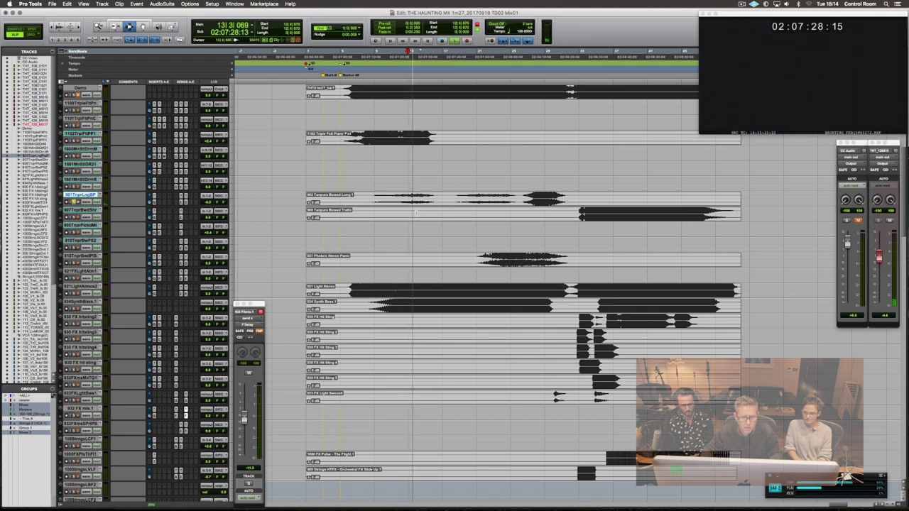
pyautogui.scroll(-10, 425, 216)
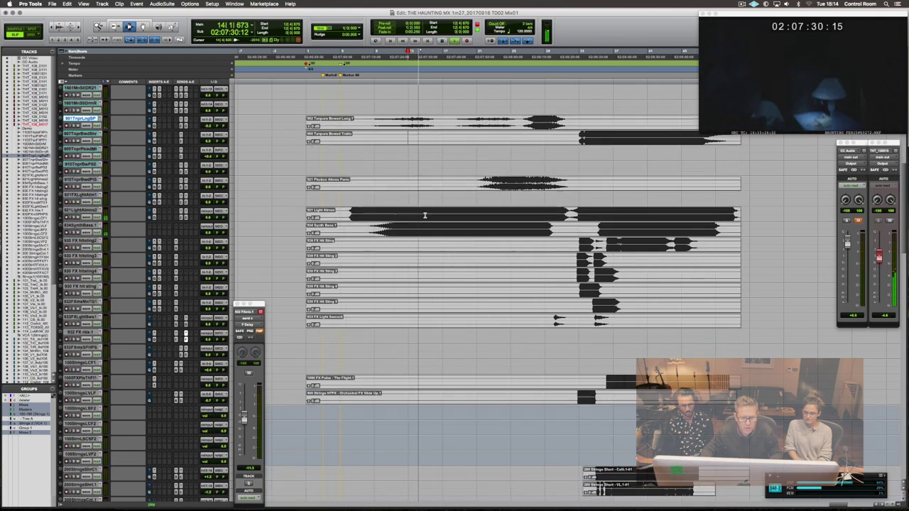
pyautogui.scroll(7, 425, 216)
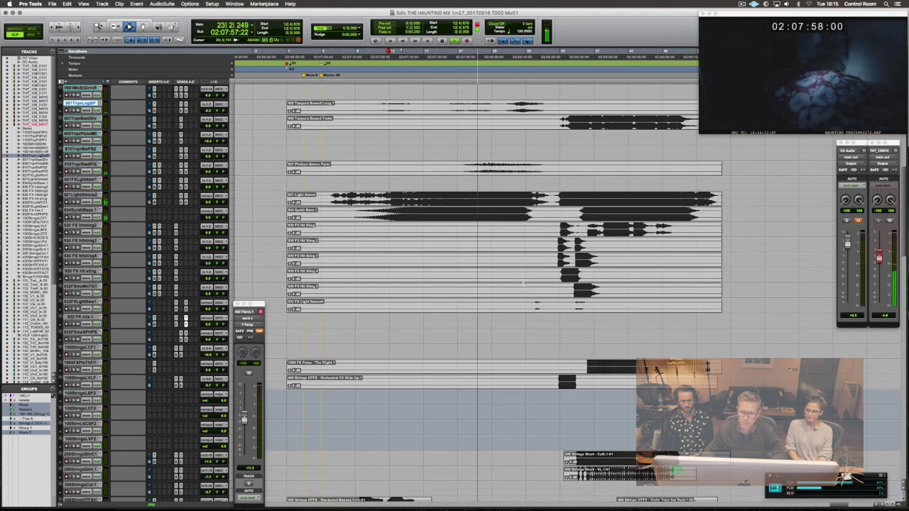
# Suspend the groups, then split and crossfade the 105 V1 and 101 Tree L live strings clips individually around bars 23 to 24.
pyautogui.scroll(-10, 565, 364)
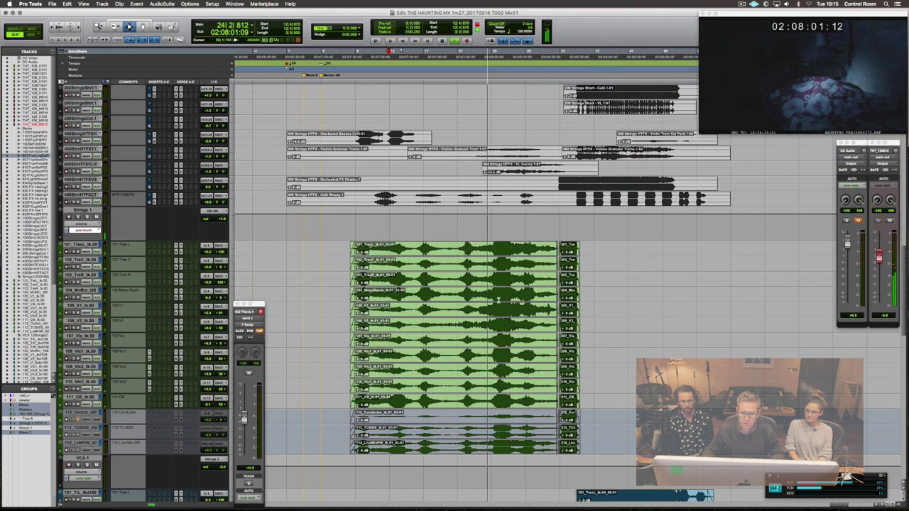
pyautogui.click(485, 293)
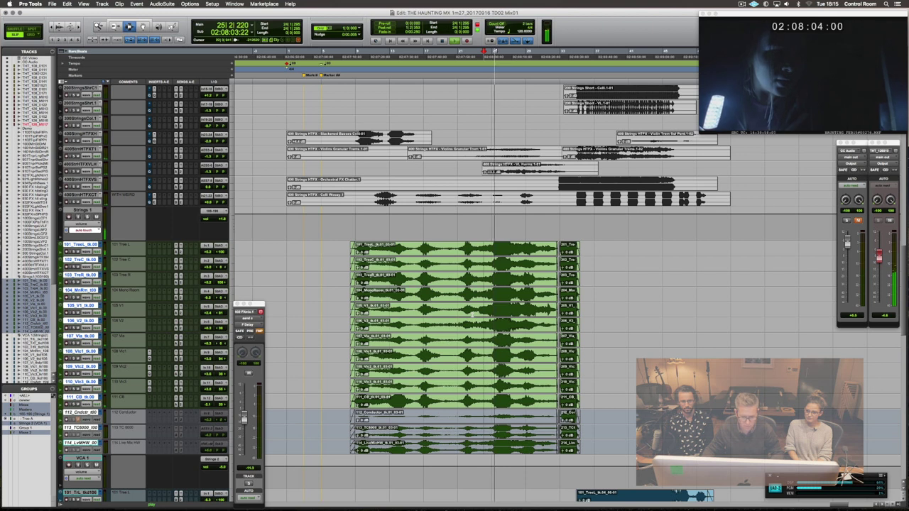
pyautogui.press('super+shift+g')
pyautogui.click(478, 310)
pyautogui.press('b')
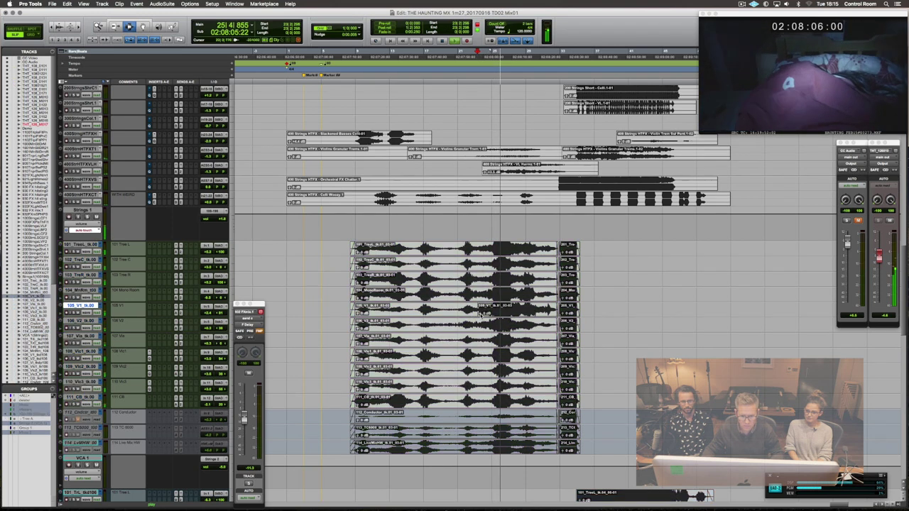
pyautogui.moveTo(480, 315); pyautogui.dragTo(480, 318)
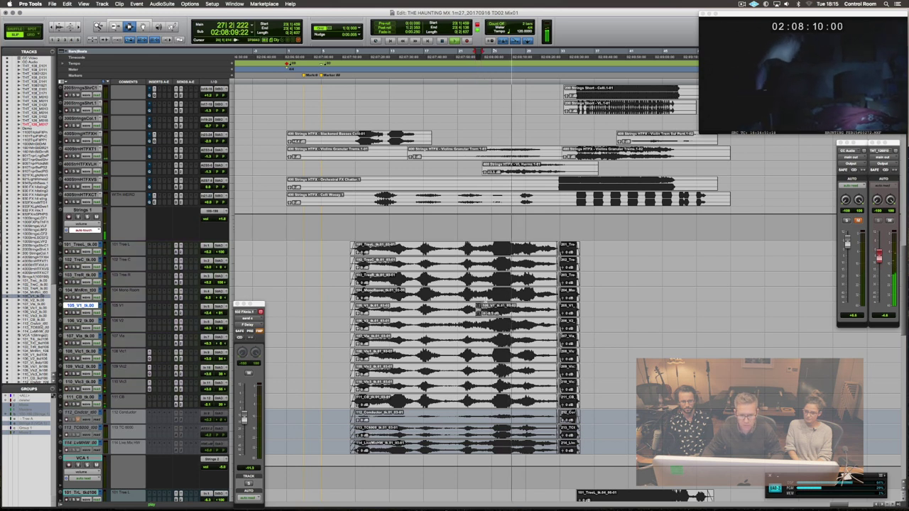
pyautogui.click(81, 244)
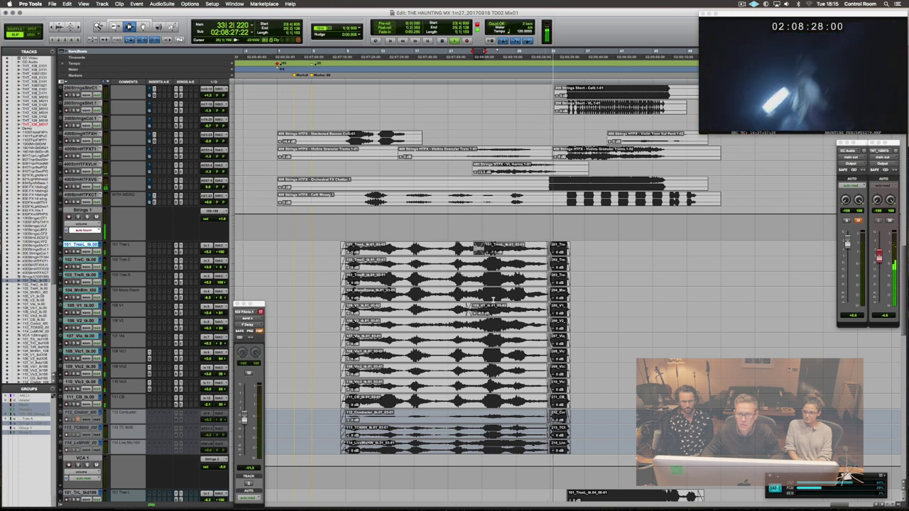
# Review the sampled strings, FX, synth and tanpura tracks while the cue plays from around bar 35.
pyautogui.scroll(5, 552, 104)
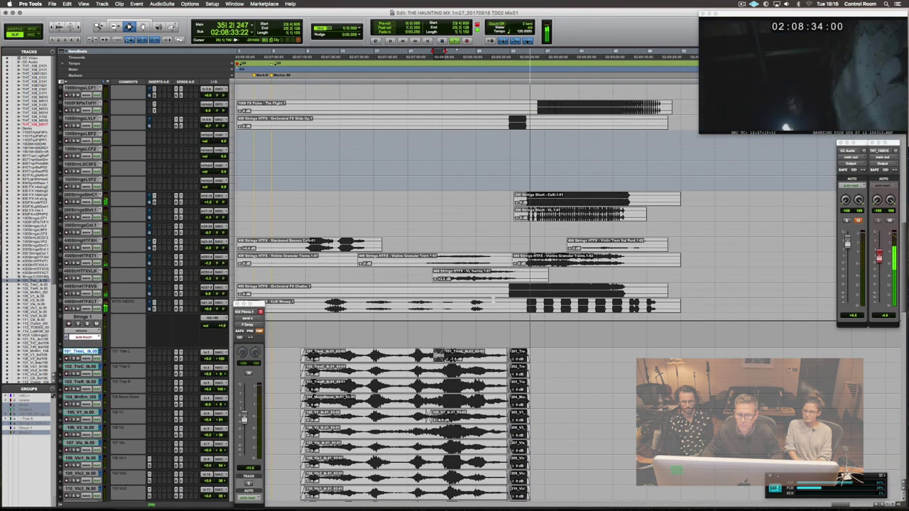
pyautogui.scroll(1, 492, 299)
pyautogui.scroll(5, 493, 300)
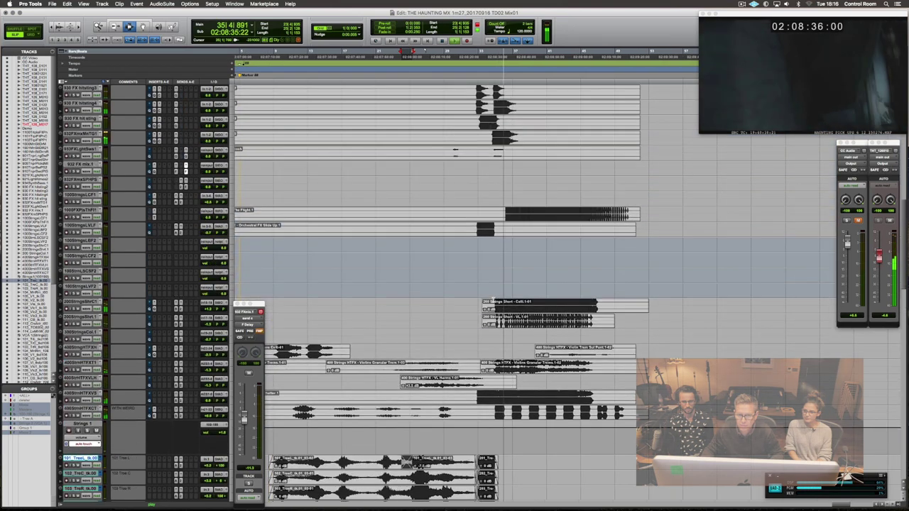
pyautogui.scroll(-1, 493, 300)
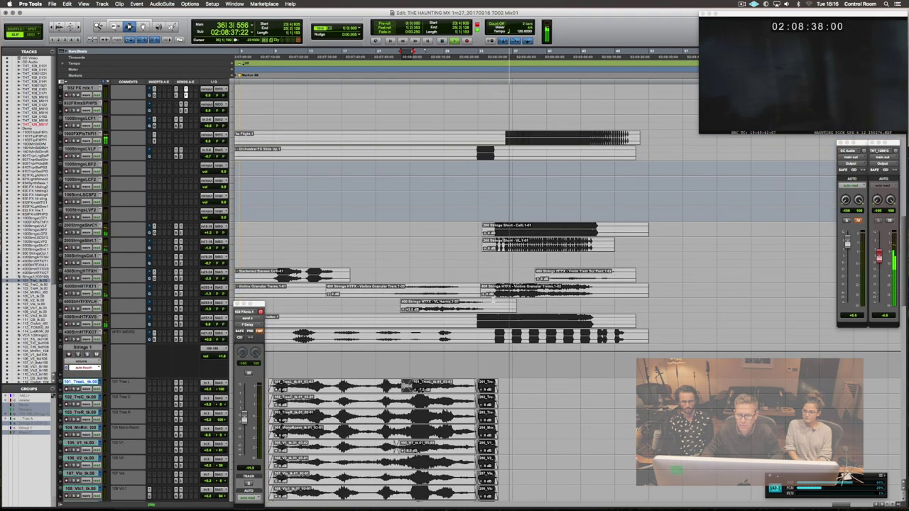
pyautogui.scroll(10, 483, 195)
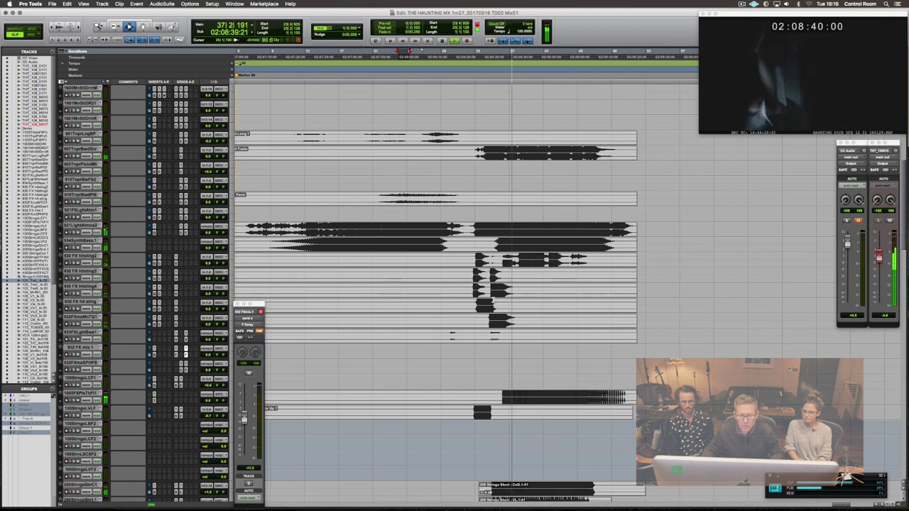
# Audition the FX hit stings from around bar 32, then the 400 Strings HTFX Orchestral FX Slide Up clip near bar 33.
pyautogui.press('space')
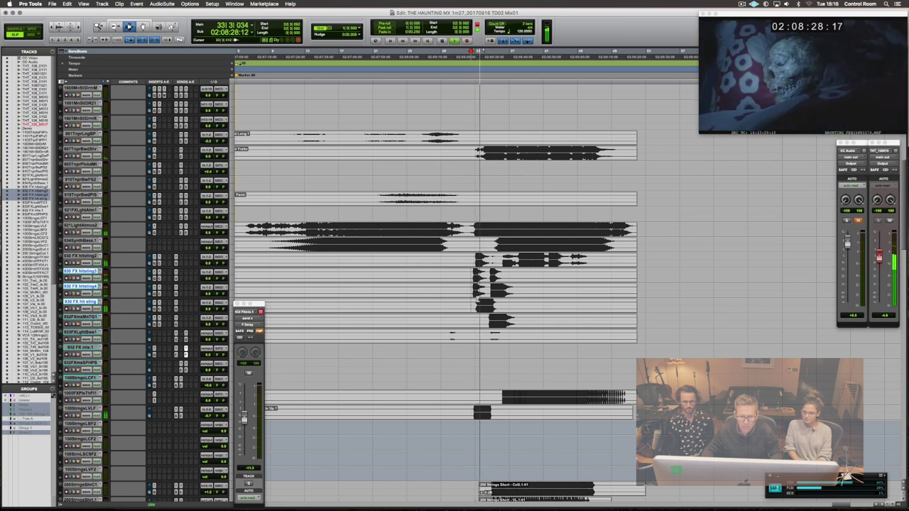
pyautogui.press('space')
pyautogui.click(469, 276)
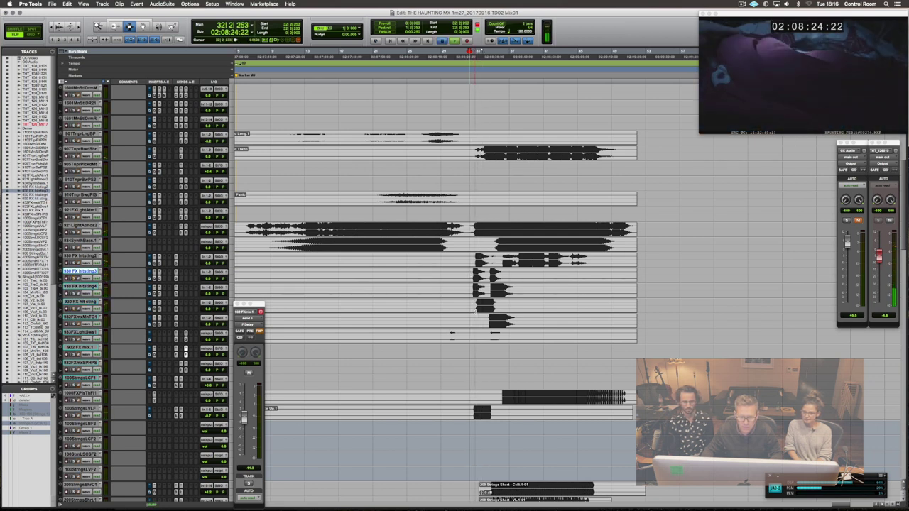
pyautogui.click(481, 409)
pyautogui.press('t')
pyautogui.press('t')
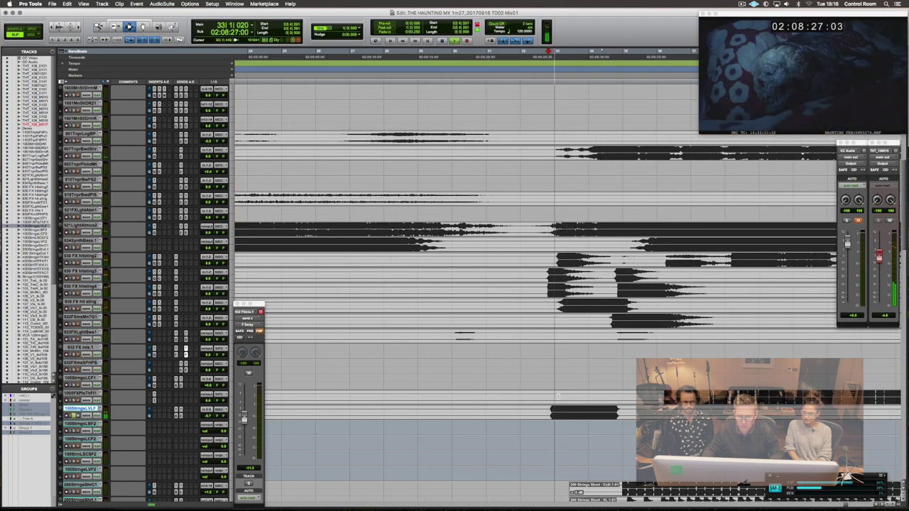
# Audition the live strings from the 107 Vla clip at bar 33 and re-enable the suspended groups.
pyautogui.scroll(-6, 542, 393)
pyautogui.scroll(-5, 533, 284)
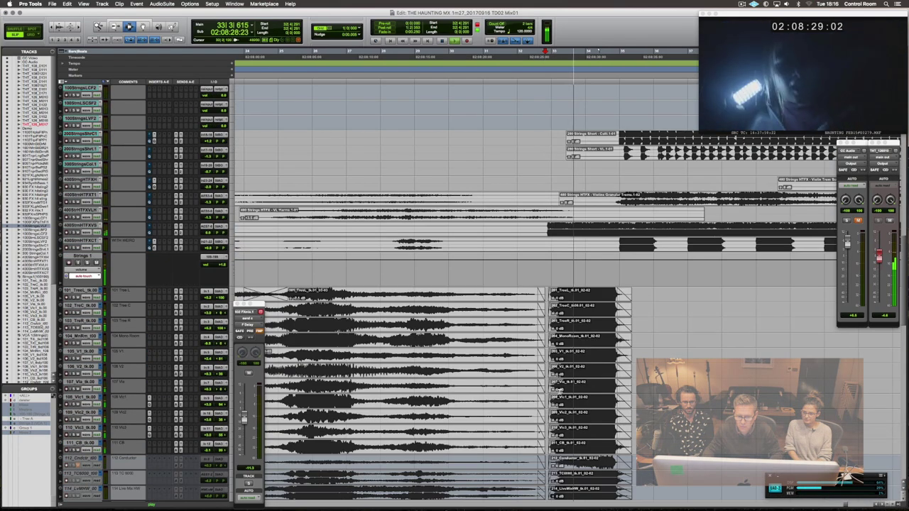
pyautogui.click(559, 388)
pyautogui.hotkey('shift', 's')
pyautogui.press('super+shift+g')
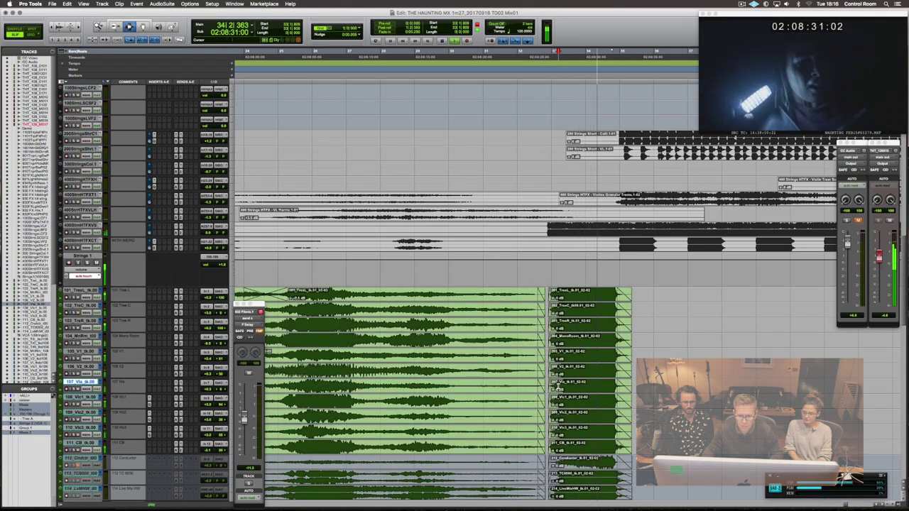
# Separate the 400 Strings HTFX Orchestral FX Slide Up clip from about bar 32 to bar 35, and audition the separated section.
pyautogui.scroll(5, 558, 320)
pyautogui.press('space')
pyautogui.moveTo(541, 198); pyautogui.dragTo(630, 203)
pyautogui.press('super+e')
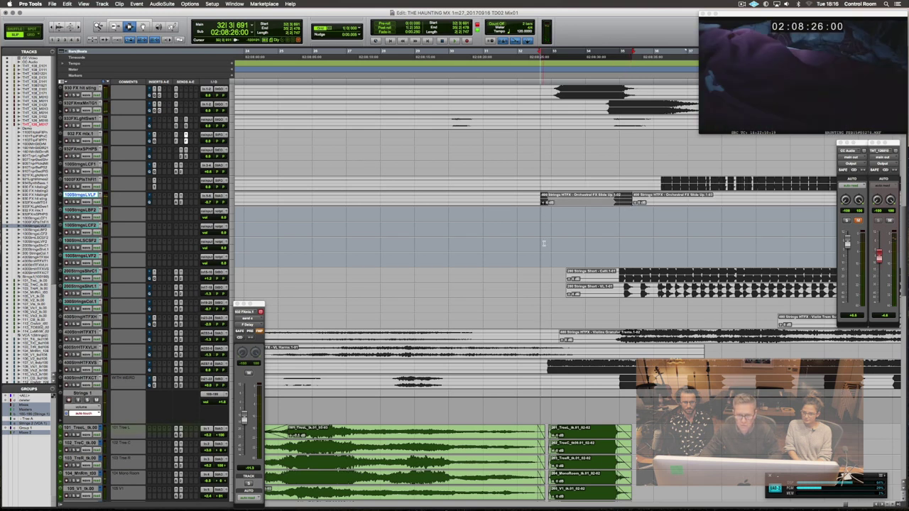
pyautogui.press('space')
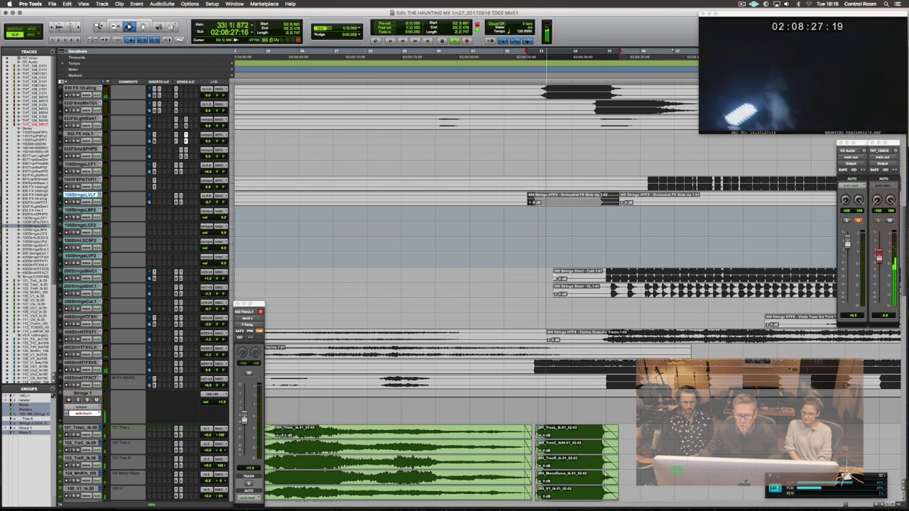
pyautogui.press('space')
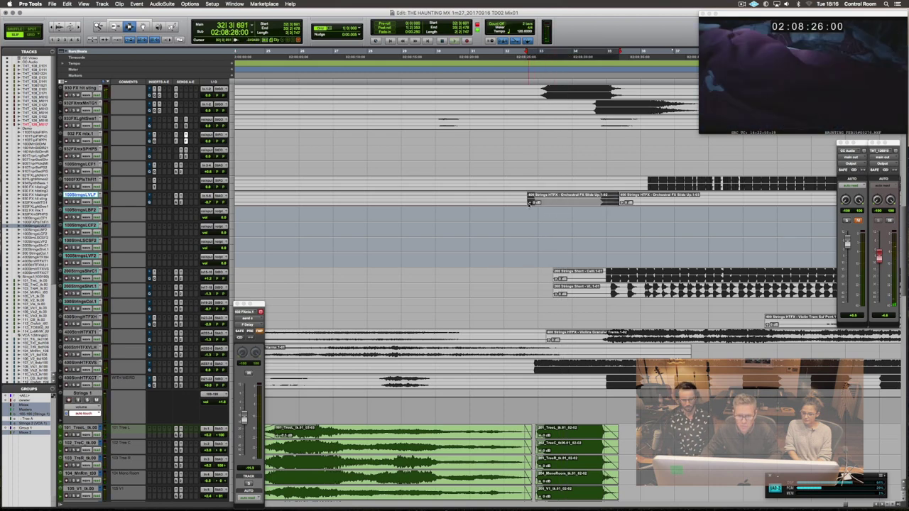
pyautogui.press('space')
# Write touch volume automation on the Strings 1 VCA in two playback passes, boosting the live strings from about bar 32 to 36.
pyautogui.scroll(-3, 549, 347)
pyautogui.scroll(-4, 549, 347)
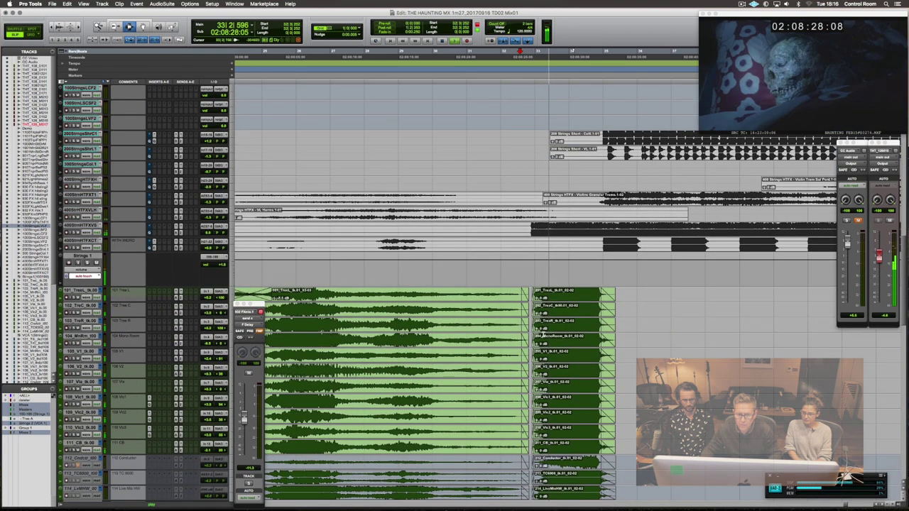
pyautogui.click(541, 306)
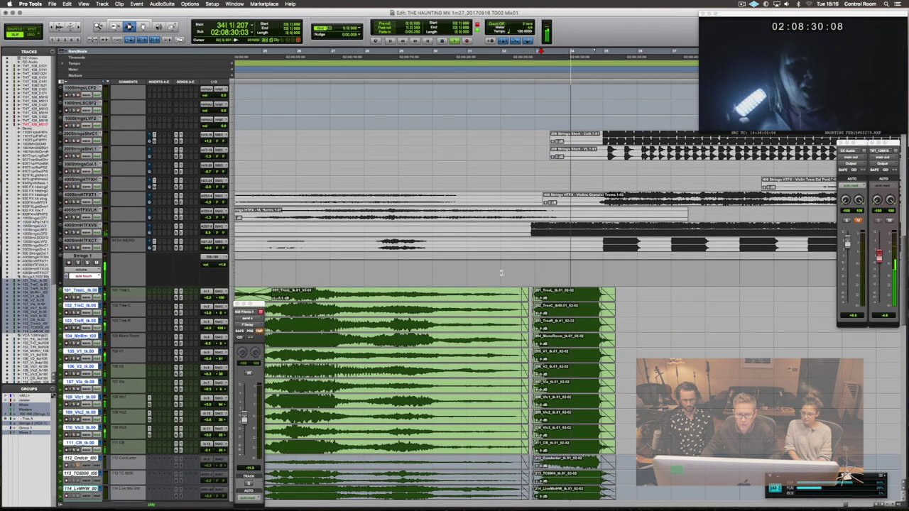
pyautogui.press('space')
pyautogui.press('space')
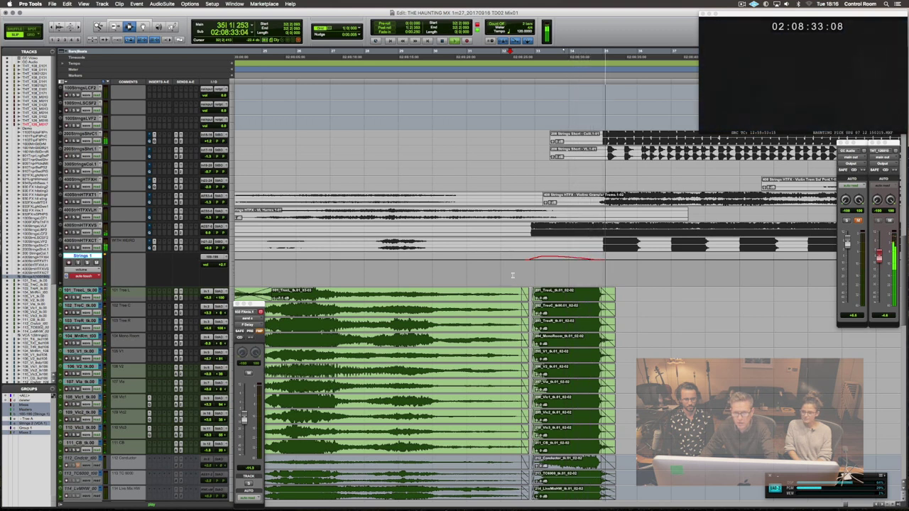
pyautogui.press('space')
pyautogui.click(519, 268)
pyautogui.press('space')
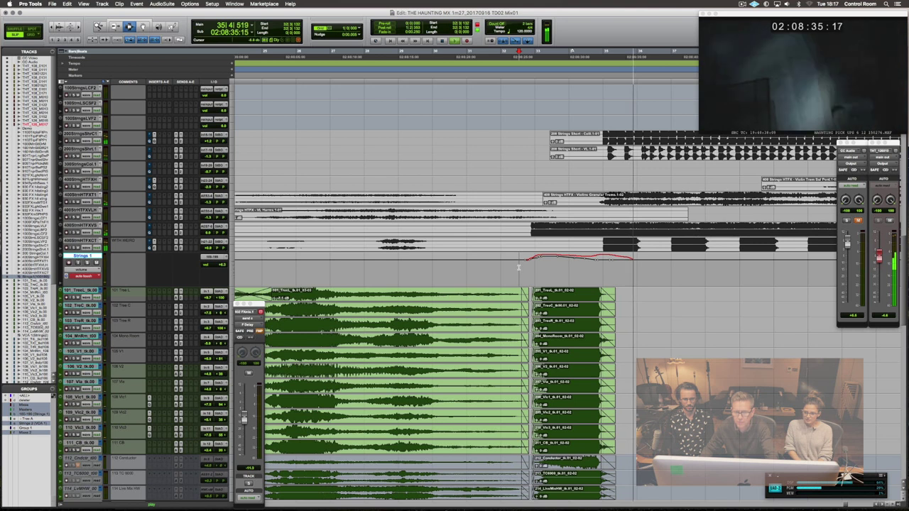
pyautogui.press('space')
# Play the cue from bar 32 and again from near bar 4 while reviewing the sampled strings, FX, synth and tanpura tracks.
pyautogui.hscroll(2, 584, 258)
pyautogui.press('r')
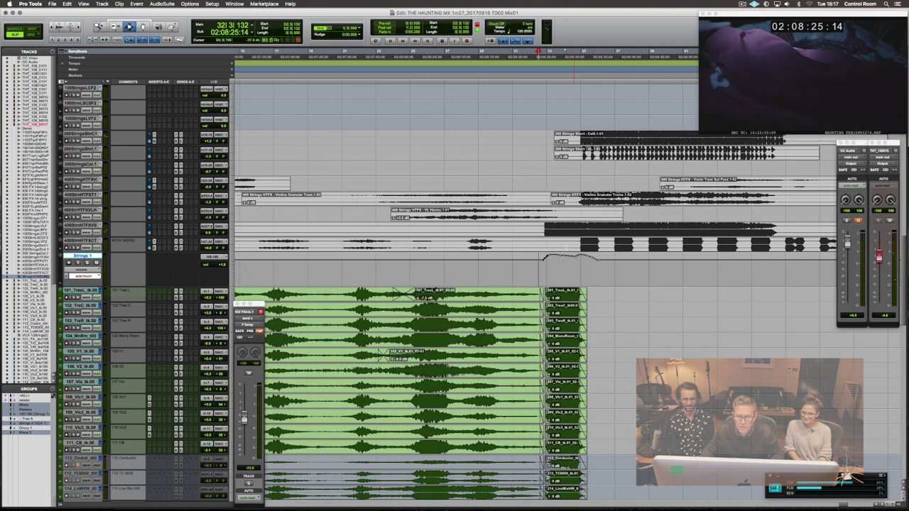
pyautogui.press('space')
pyautogui.scroll(5, 542, 261)
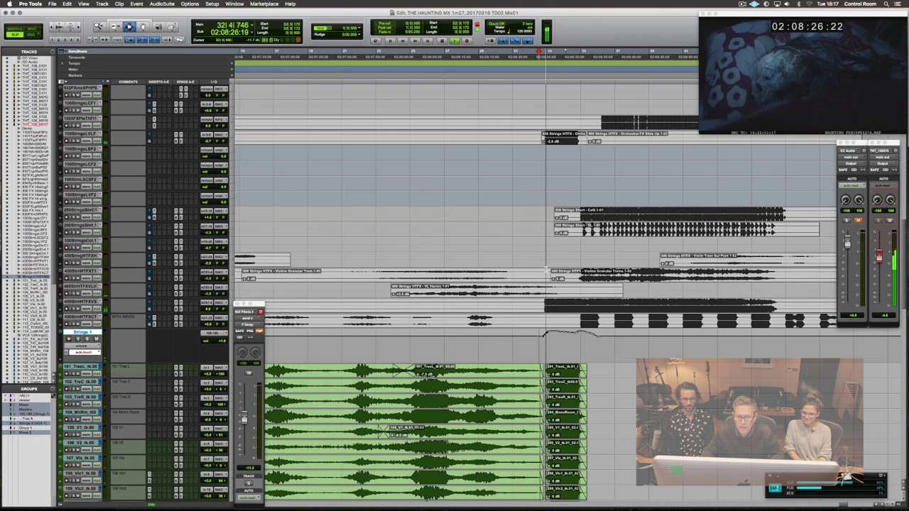
pyautogui.hscroll(-3, 546, 268)
pyautogui.press('space')
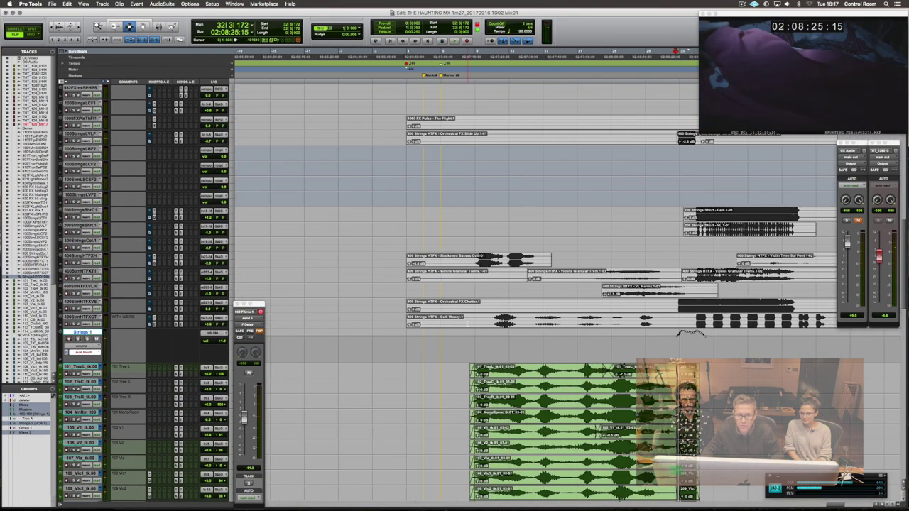
pyautogui.hscroll(1, 468, 324)
pyautogui.scroll(1, 467, 324)
pyautogui.hscroll(1, 467, 324)
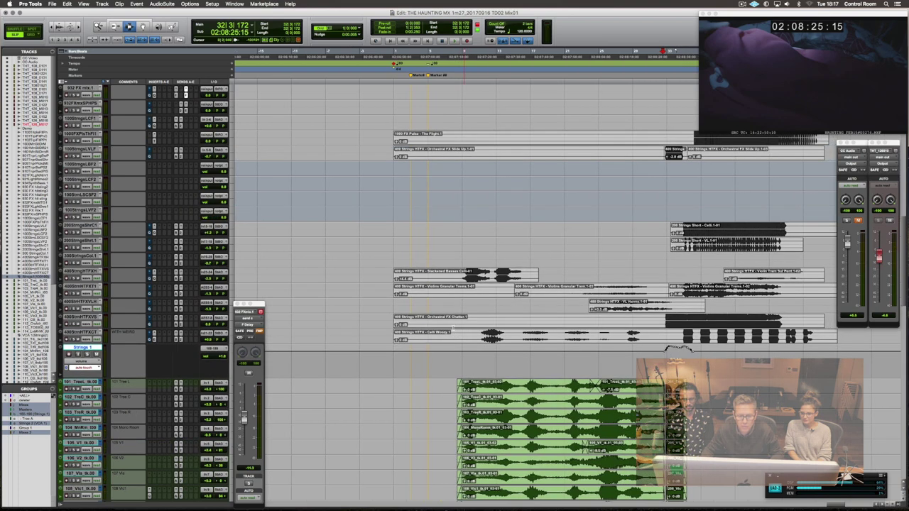
pyautogui.press('space')
pyautogui.scroll(12, 447, 320)
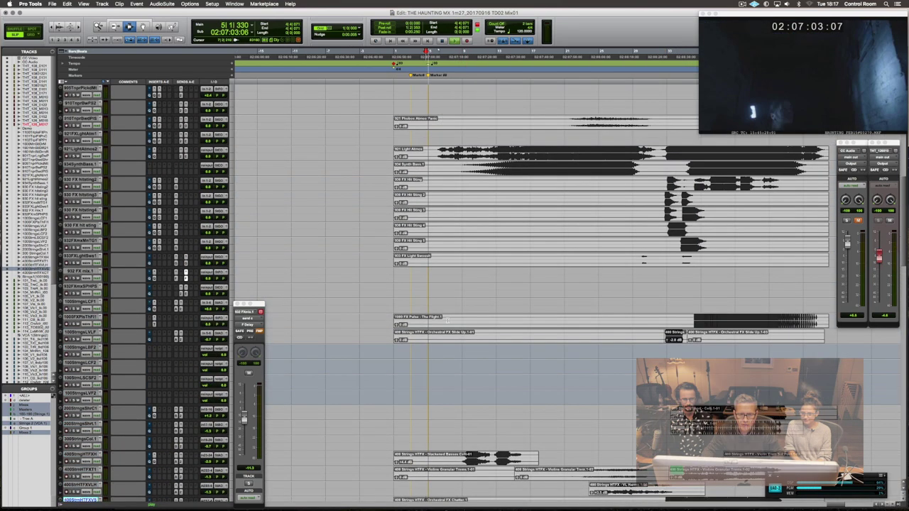
pyautogui.scroll(6, 448, 320)
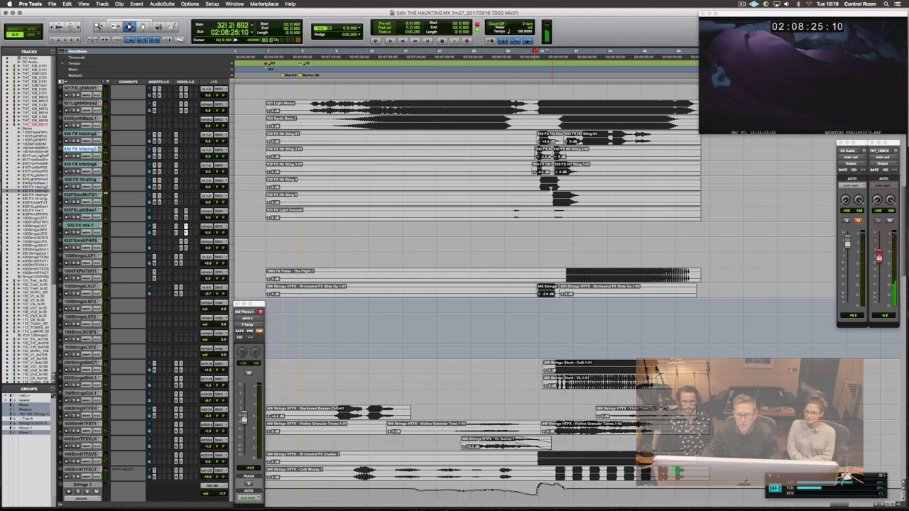
# Play the cue from the FX hit stings near bar 33 while reviewing the tracks down to the second set of live strings.
pyautogui.click(547, 196)
pyautogui.press('space')
pyautogui.hscroll(3, 555, 219)
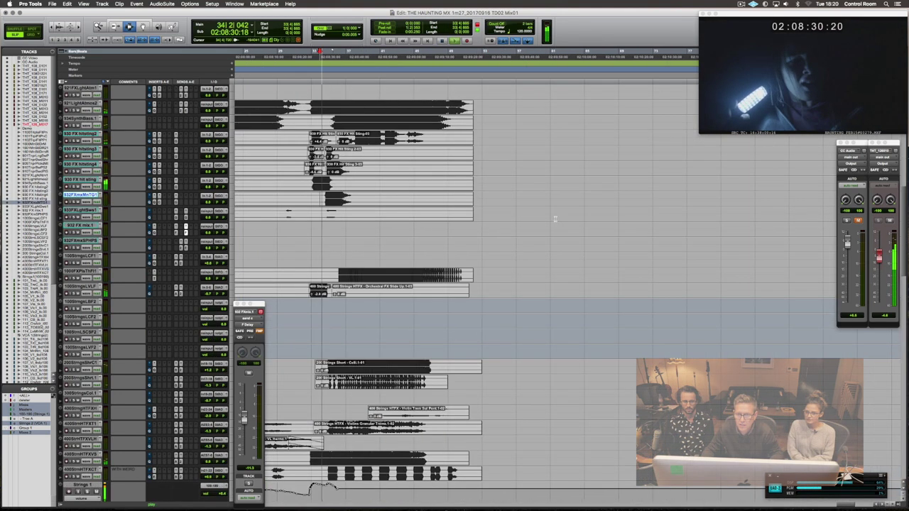
pyautogui.hscroll(-1, 555, 218)
pyautogui.hscroll(-4, 555, 220)
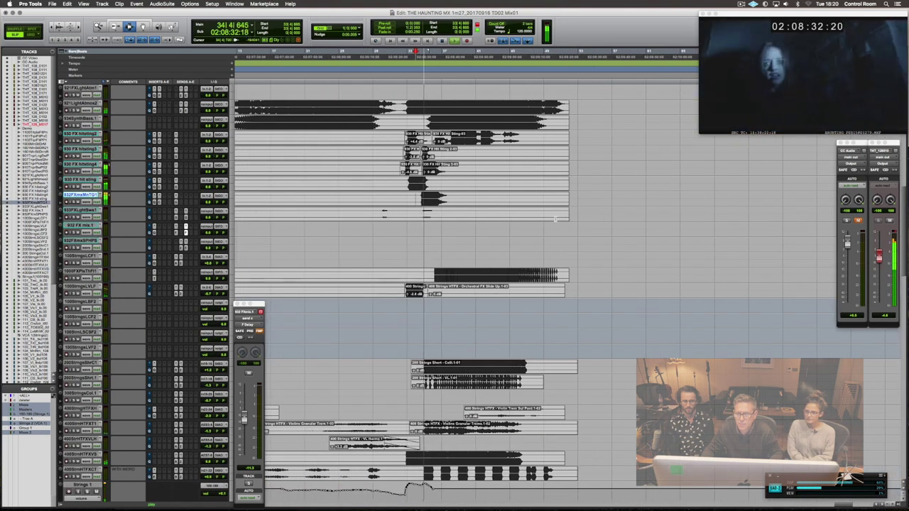
pyautogui.hscroll(-1, 555, 219)
pyautogui.scroll(-15, 555, 219)
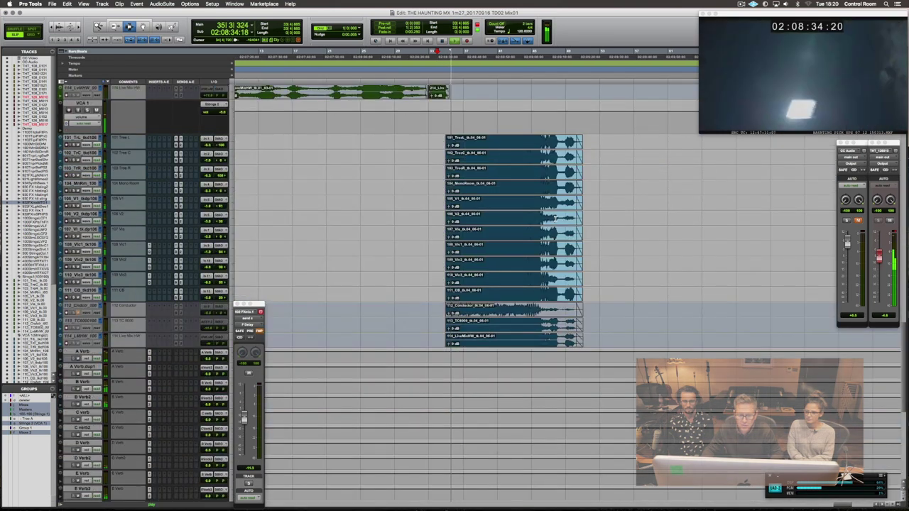
pyautogui.scroll(3, 554, 218)
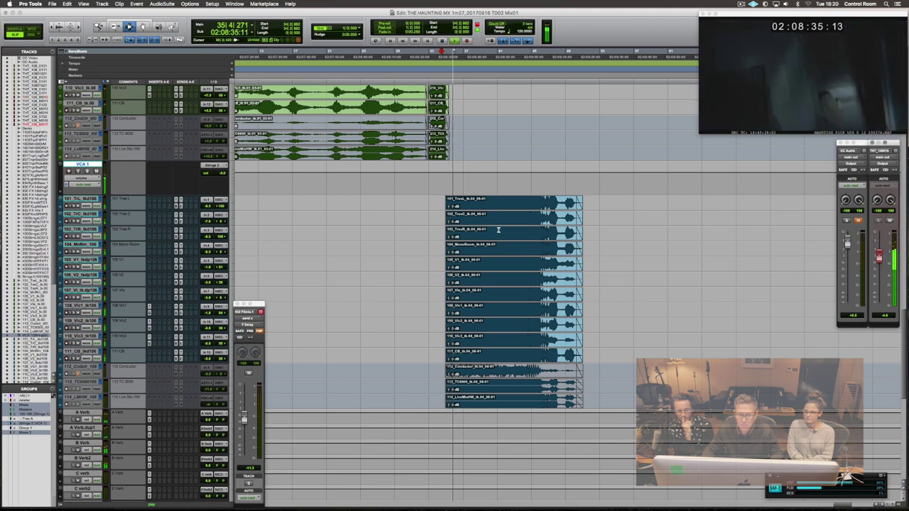
# Raise the clip gain of the 106 V2 and 105 V1 takes starting near bar 35, and lower the 104 Mono Room clip's gain.
pyautogui.click(449, 229)
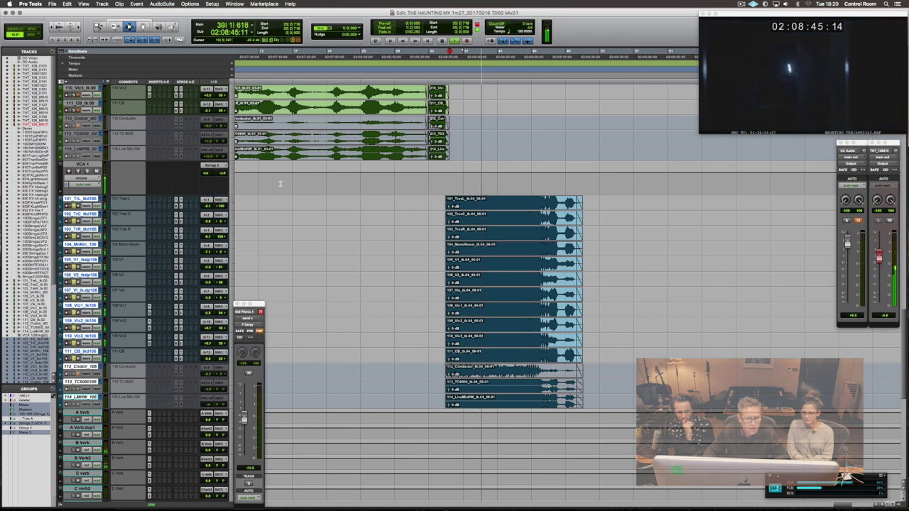
pyautogui.click(323, 182)
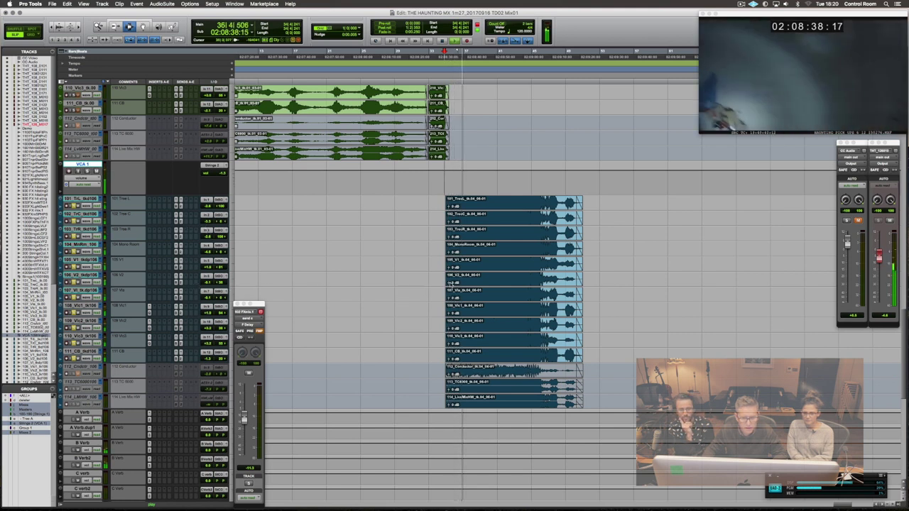
pyautogui.moveTo(450, 284); pyautogui.dragTo(449, 268)
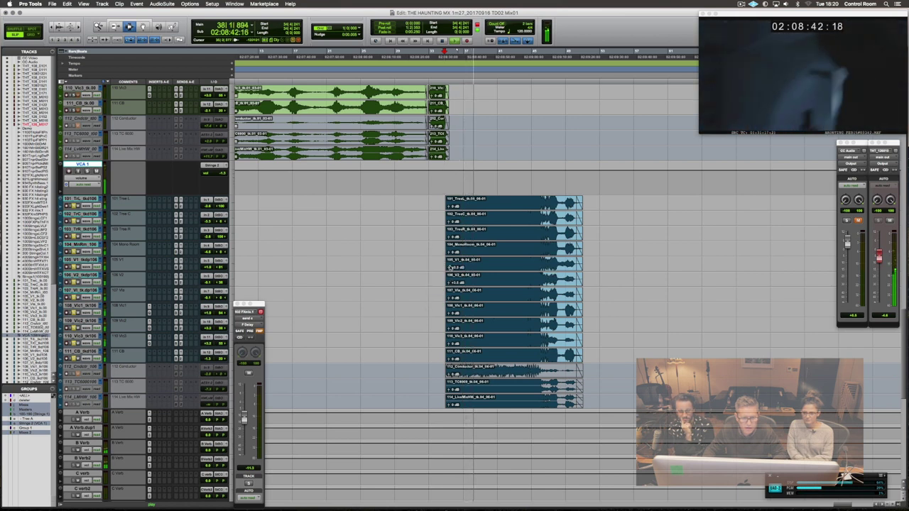
pyautogui.moveTo(448, 251); pyautogui.dragTo(452, 260)
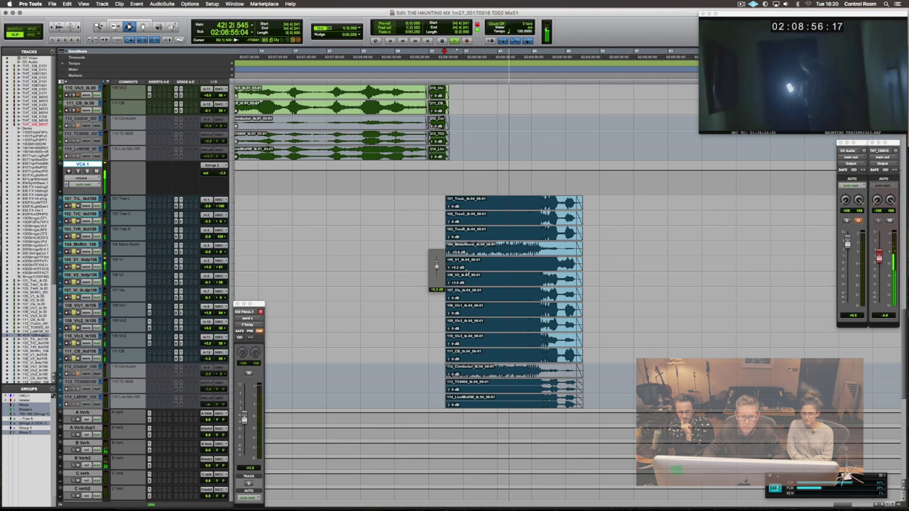
pyautogui.click(516, 206)
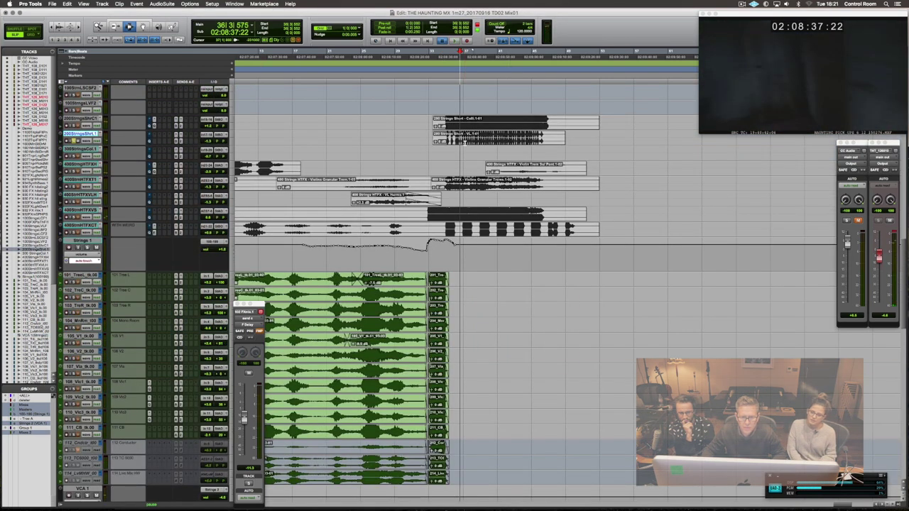
# Audition the 200 Strings Short VL clip, and raise the clip gain of the Short Celli and Violins Granular Trem clips around bar 35.
pyautogui.press('space')
pyautogui.moveTo(428, 142); pyautogui.dragTo(571, 142)
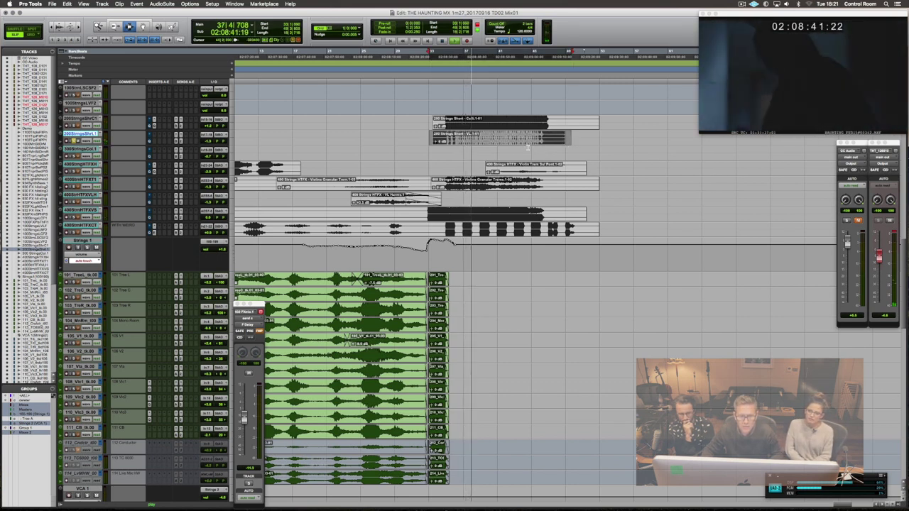
pyautogui.click(459, 125)
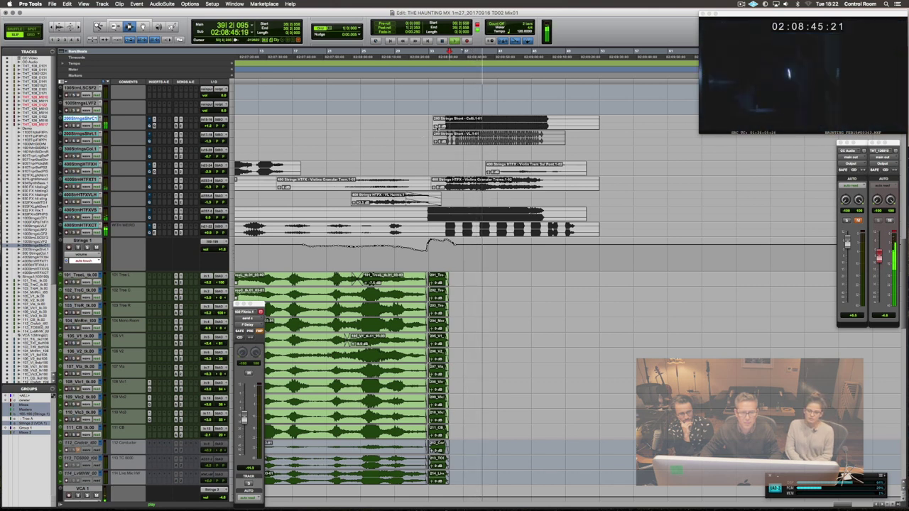
pyautogui.moveTo(436, 126); pyautogui.dragTo(435, 125)
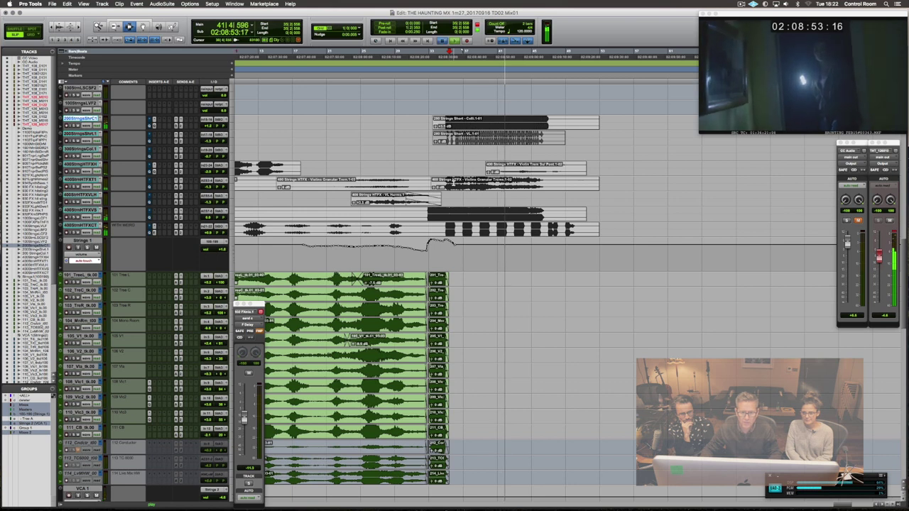
pyautogui.click(455, 184)
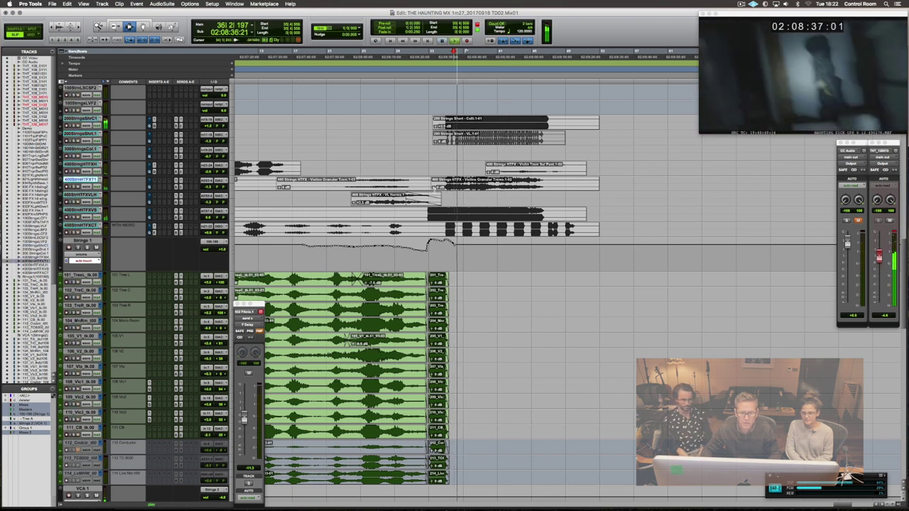
pyautogui.moveTo(435, 188); pyautogui.dragTo(434, 185)
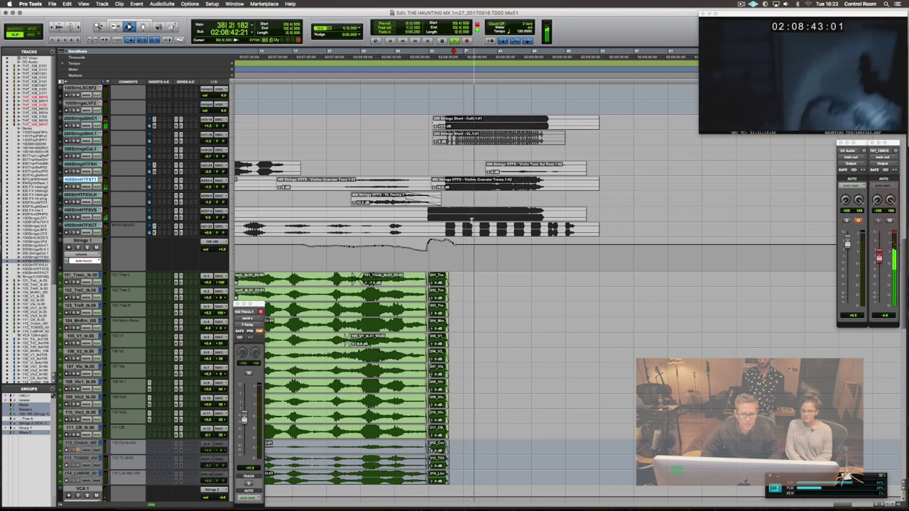
# Audition the 400 Strings HTFX Orchestral FX Chatter clip from about bar 37, then the 1000 FX Pulse The Flight clip from about bar 38.
pyautogui.click(467, 219)
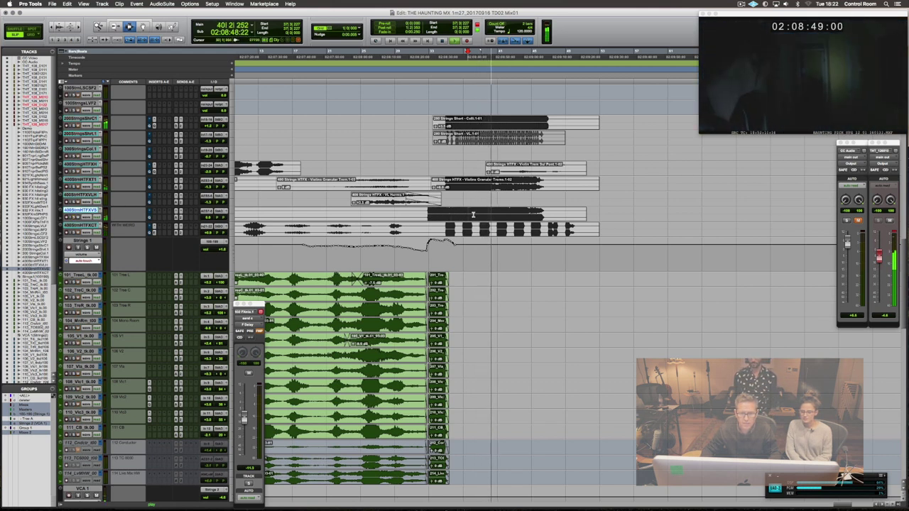
pyautogui.scroll(2, 472, 214)
pyautogui.scroll(1, 473, 215)
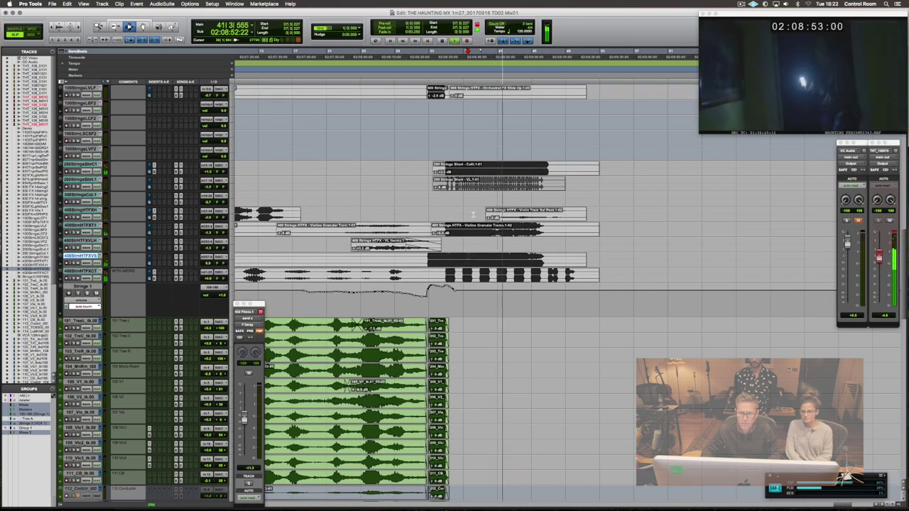
pyautogui.scroll(2, 473, 215)
pyautogui.scroll(4, 474, 214)
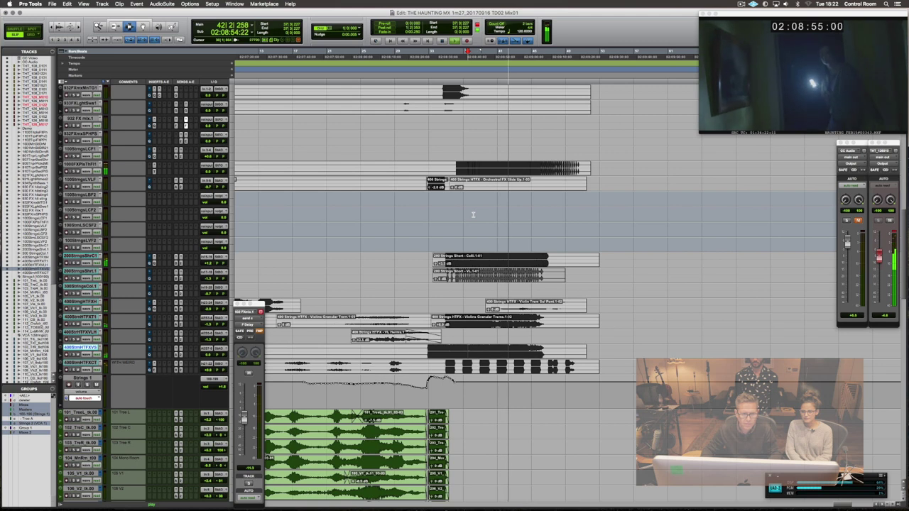
pyautogui.click(477, 171)
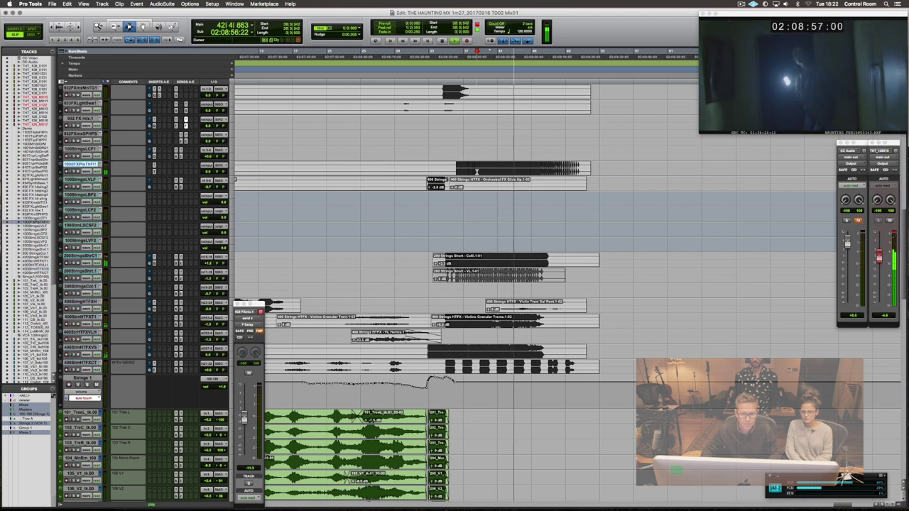
# Insert FabFilter Pro-Q 2 on the 1000 FX Pulse The Flight track and add two bell boosts, one in the upper mids and one in the highs.
pyautogui.click(162, 169)
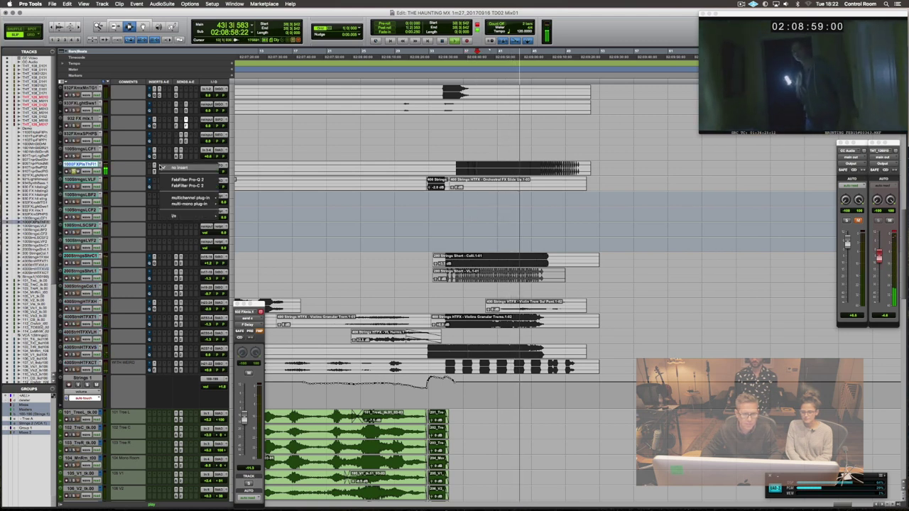
pyautogui.click(177, 179)
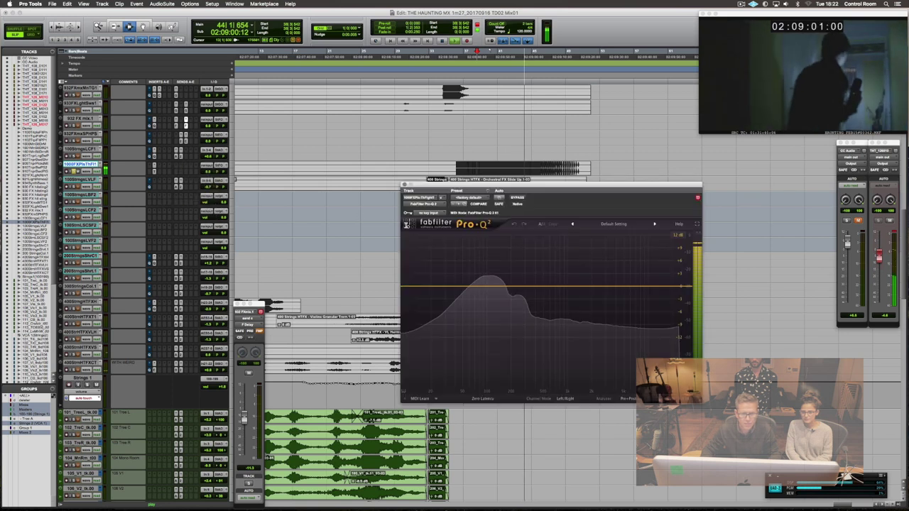
pyautogui.moveTo(574, 288); pyautogui.dragTo(600, 257)
pyautogui.moveTo(647, 283)
pyautogui.mouseDown()
pyautogui.moveTo(641, 264)
pyautogui.moveTo(655, 263)
pyautogui.moveTo(639, 260)
pyautogui.moveTo(632, 315)
pyautogui.moveTo(642, 278)
pyautogui.moveTo(652, 274)
pyautogui.mouseUp()
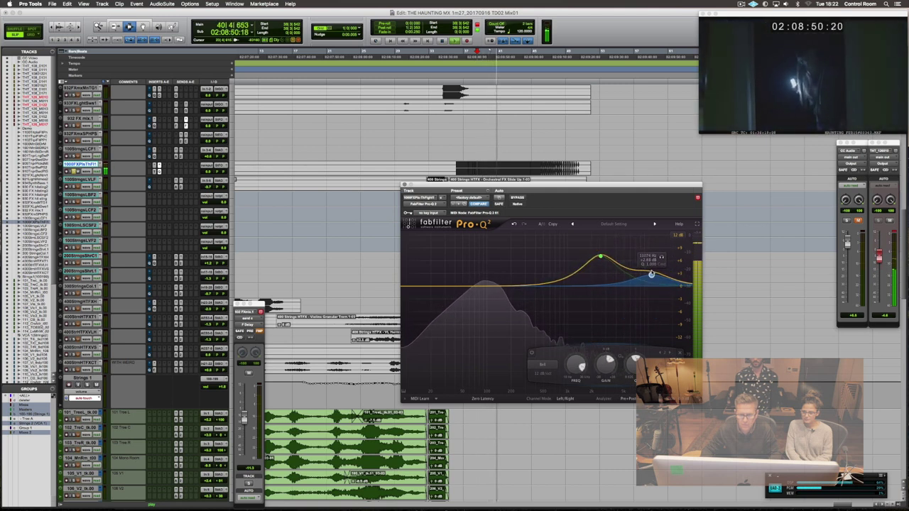
# Change the higher EQ band to a High Shelf, give it a lower frequency and more gain, and close the EQ.
pyautogui.click(544, 365)
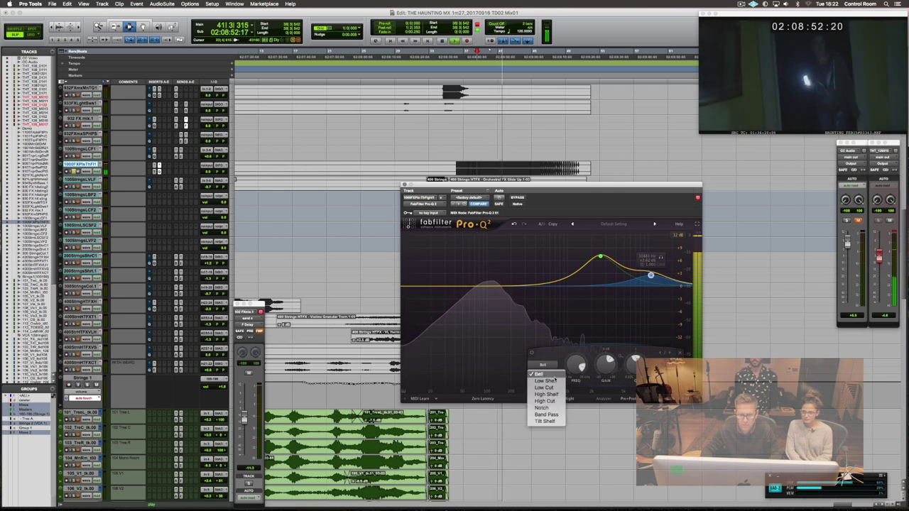
pyautogui.click(546, 394)
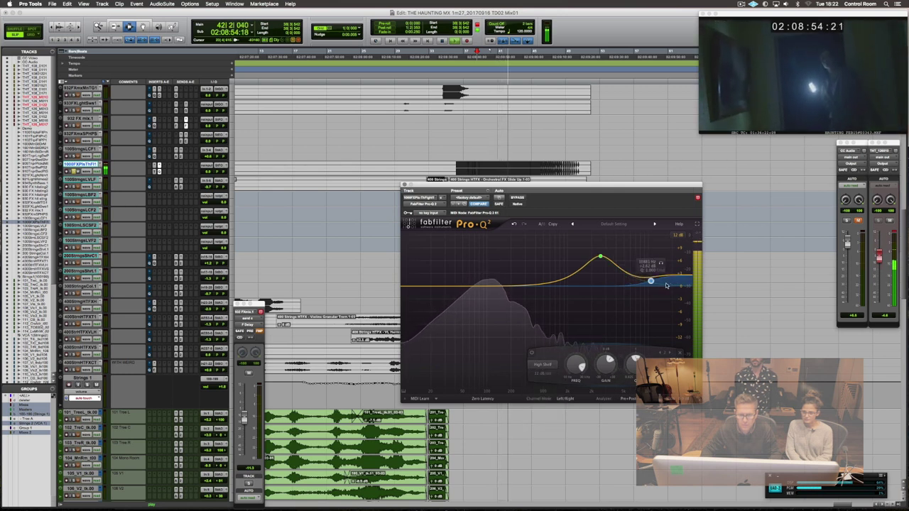
pyautogui.moveTo(651, 279); pyautogui.dragTo(630, 259)
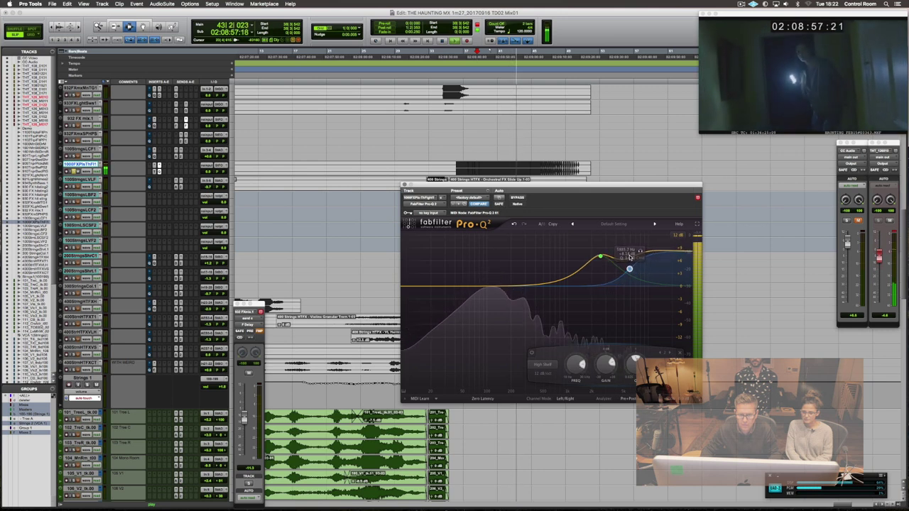
pyautogui.click(514, 198)
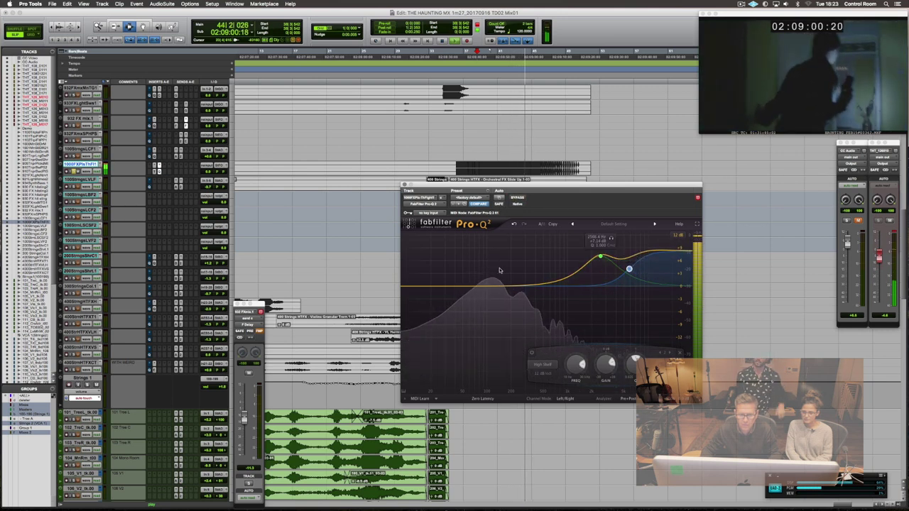
pyautogui.click(403, 184)
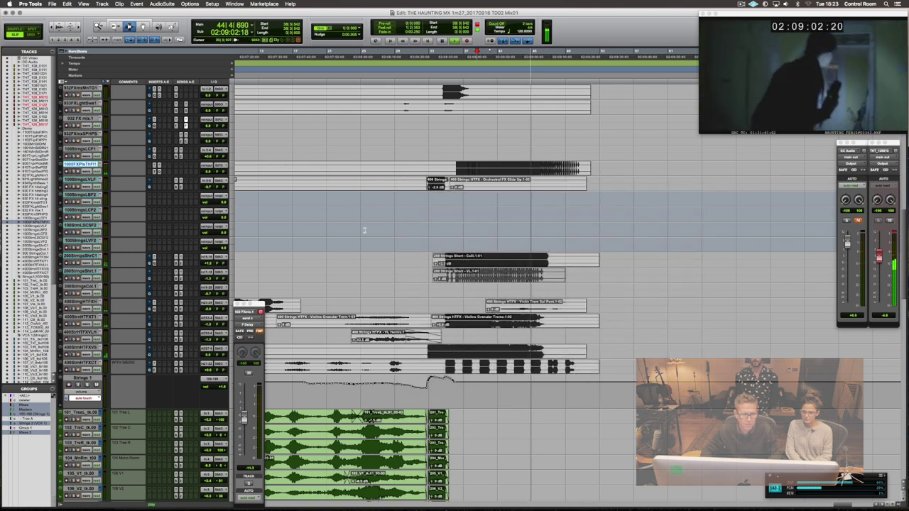
# Relocate the FX Hit Sting-03 clip near bar 36 from the 930 FX hit sting 2 track to the 933 FX Light Sweeps track, and audition it.
pyautogui.press('space')
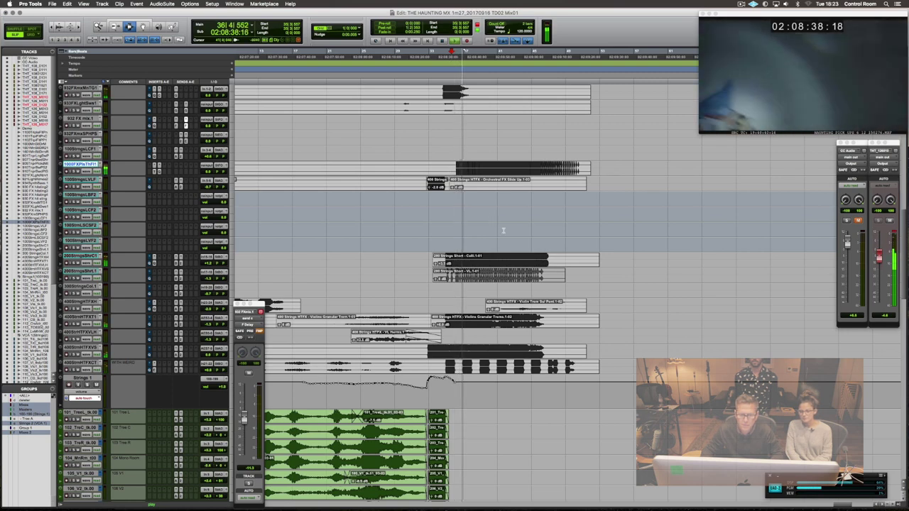
pyautogui.scroll(10, 502, 231)
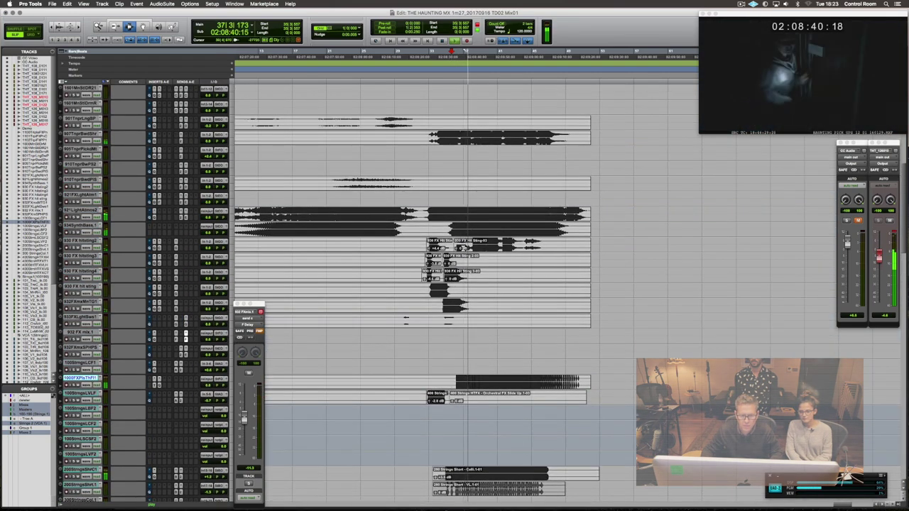
pyautogui.click(468, 246)
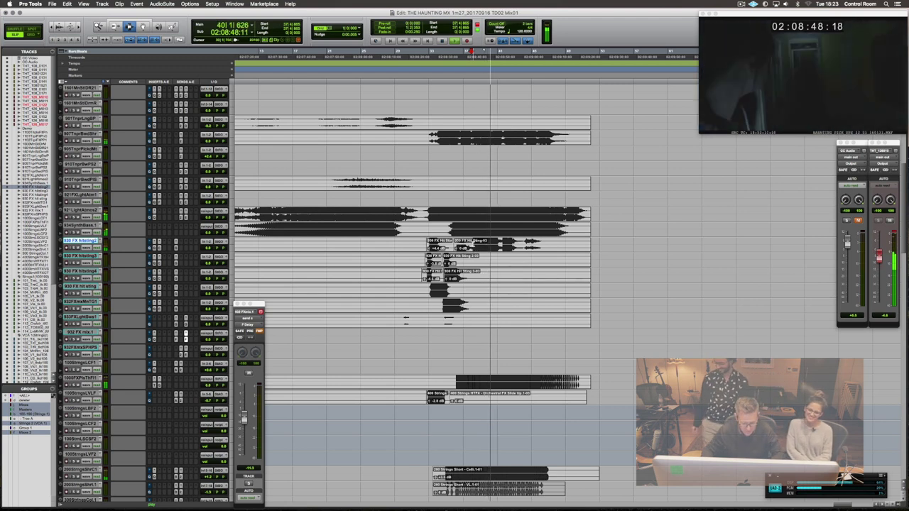
pyautogui.click(483, 245)
pyautogui.moveTo(483, 245)
pyautogui.mouseDown()
pyautogui.moveTo(486, 313)
pyautogui.moveTo(478, 325)
pyautogui.mouseUp()
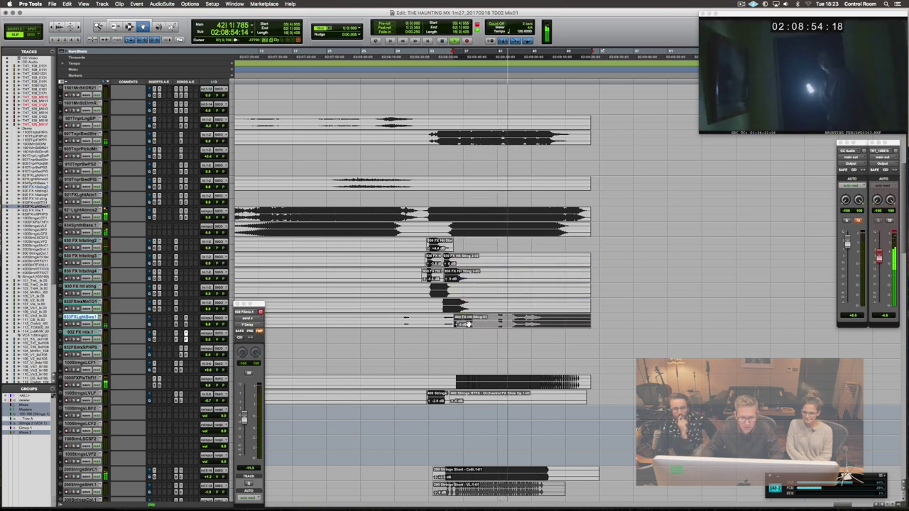
pyautogui.press('space')
pyautogui.click(479, 318)
pyautogui.press('space')
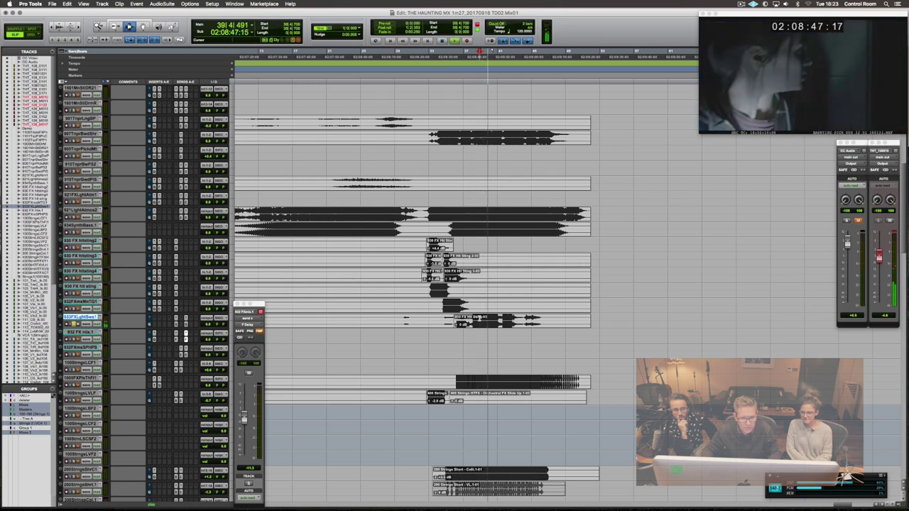
# Crossfade the 933 FX Light Swoosh clip into the start of the FX Hit Sting-03 clip around bar 36.
pyautogui.click(456, 327)
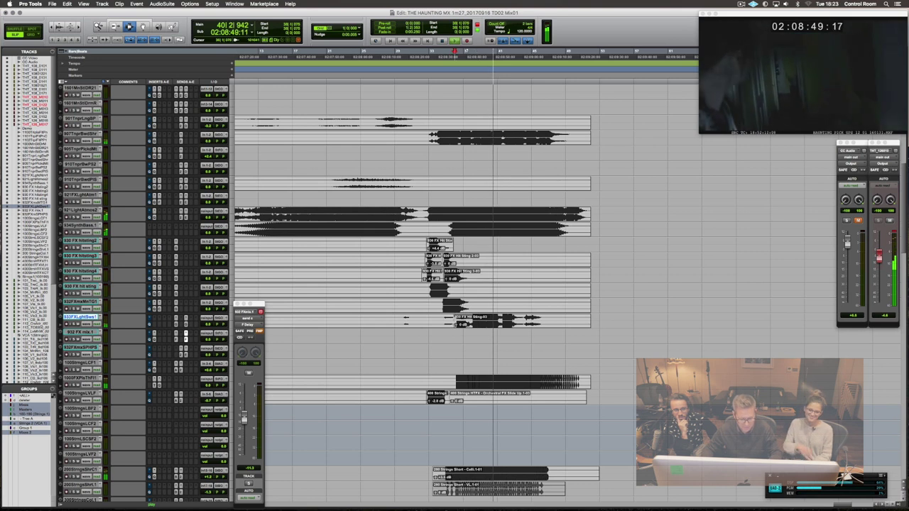
pyautogui.press('e')
pyautogui.press('t')
pyautogui.press('t')
pyautogui.moveTo(552, 343); pyautogui.dragTo(573, 343)
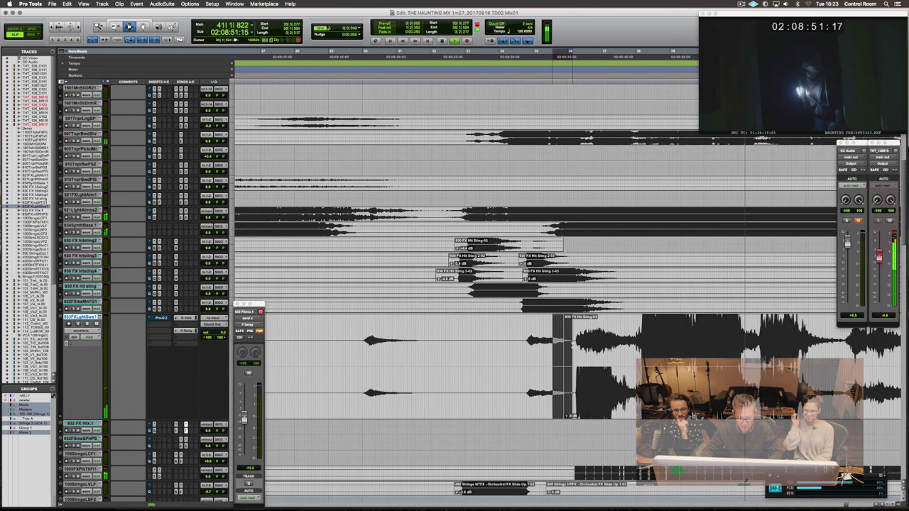
pyautogui.press('f')
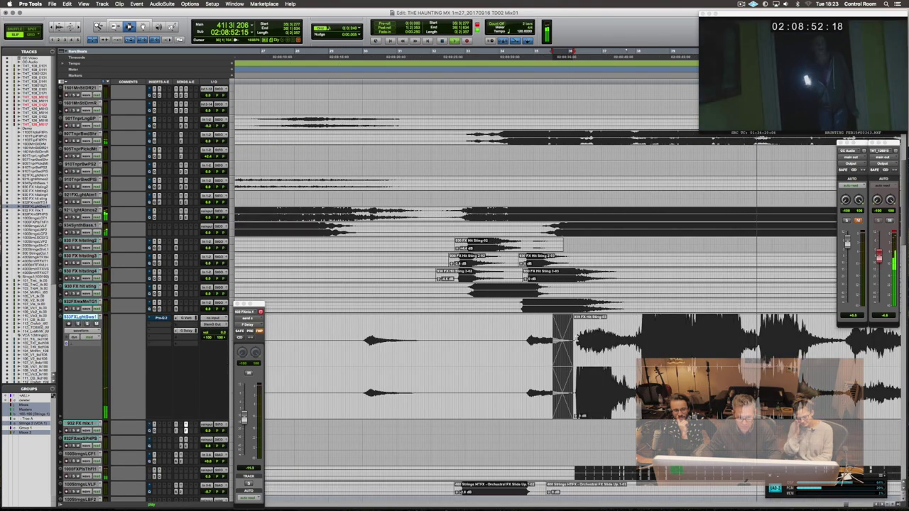
pyautogui.press('e')
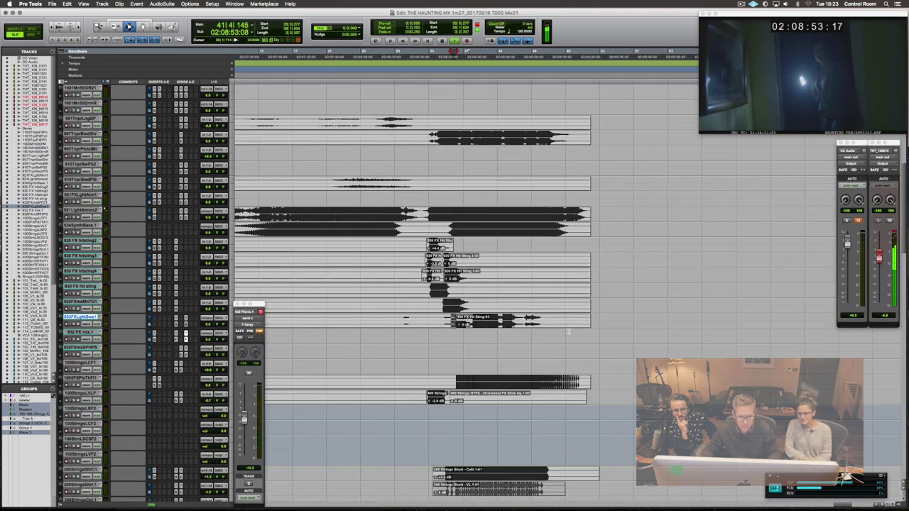
# Split the 921 Light Atmos clip near bar 36, lower the clip gain of its second part, and crossfade the join.
pyautogui.scroll(-15, 567, 331)
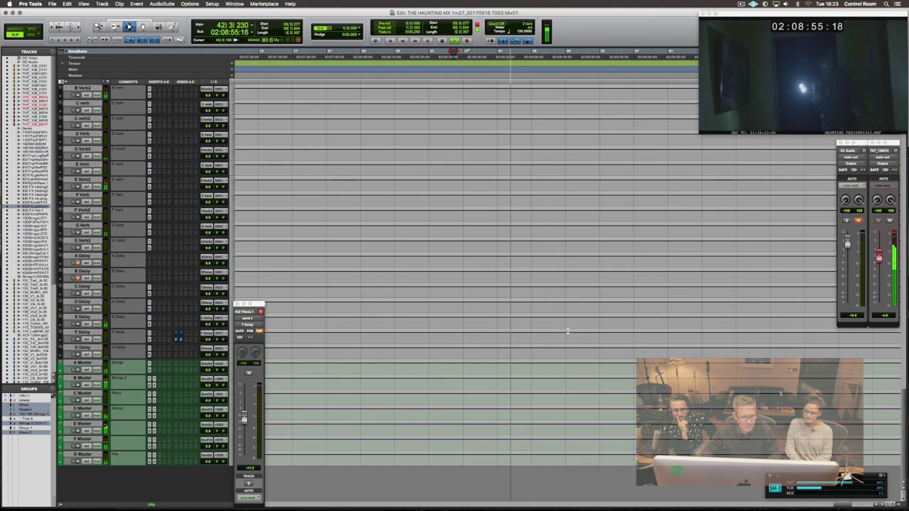
pyautogui.scroll(5, 567, 331)
pyautogui.scroll(6, 568, 331)
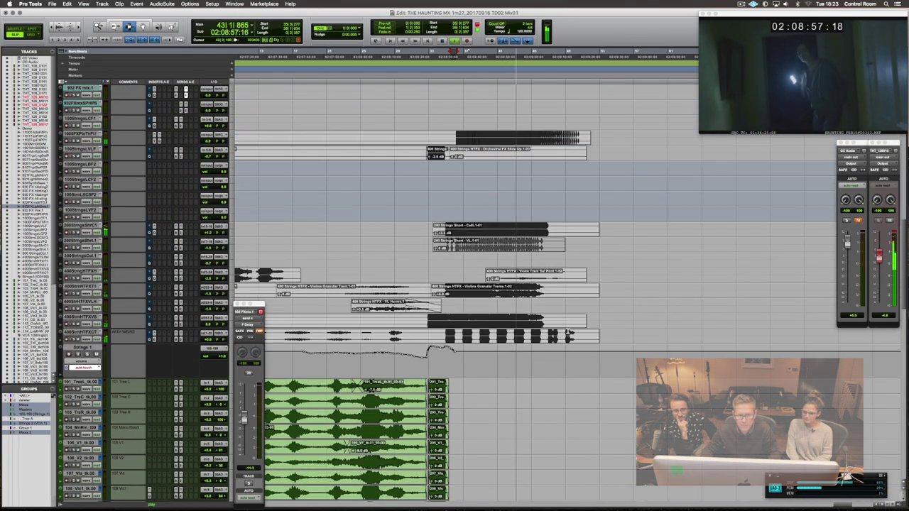
pyautogui.scroll(8, 568, 331)
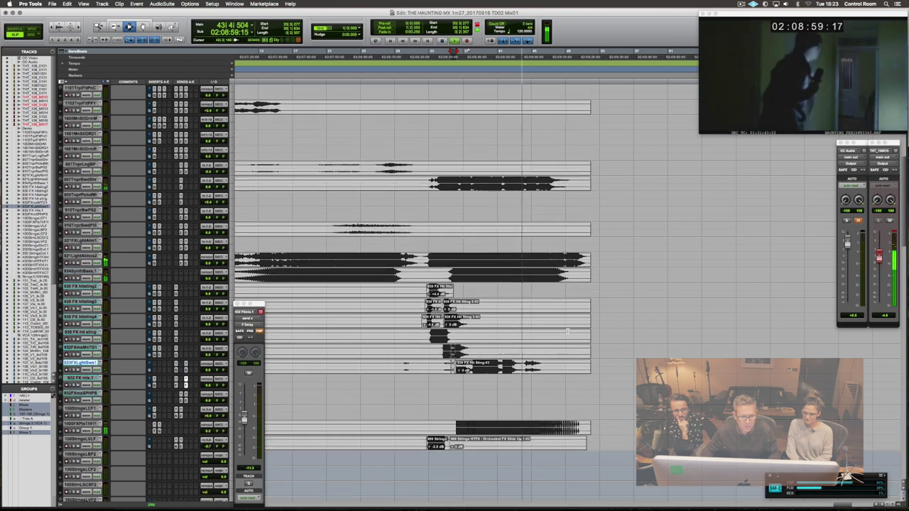
pyautogui.click(458, 260)
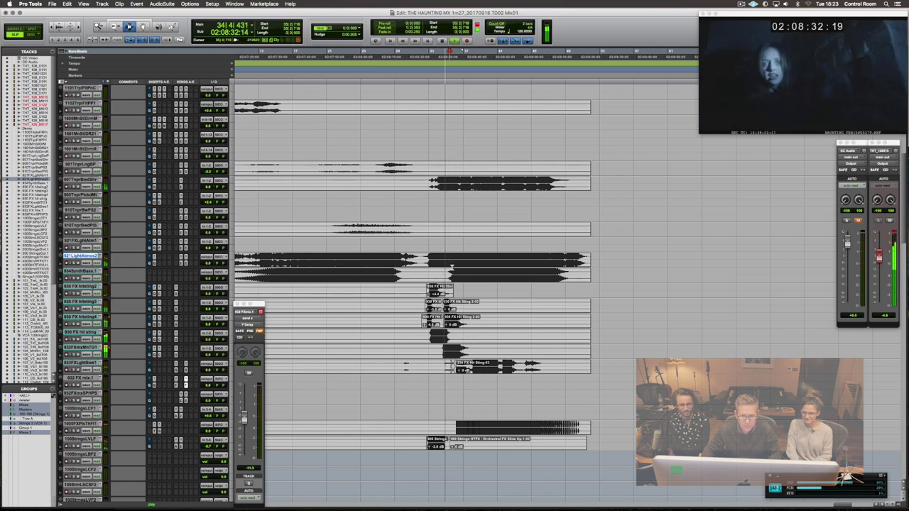
pyautogui.moveTo(452, 264); pyautogui.dragTo(452, 264)
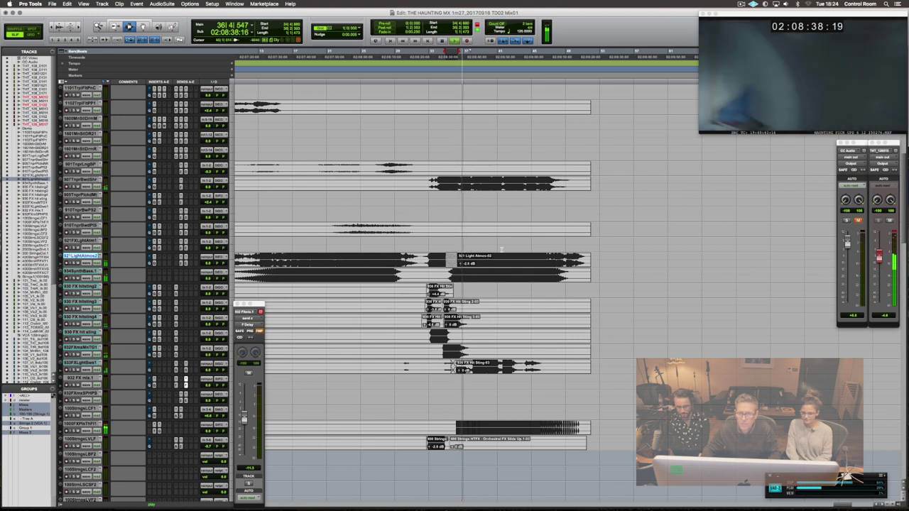
# Audition the bowed tanpura clip from about bar 37, and lower the clip gain of the FX Hit Sting-03 clip on the light sweeps track.
pyautogui.click(467, 187)
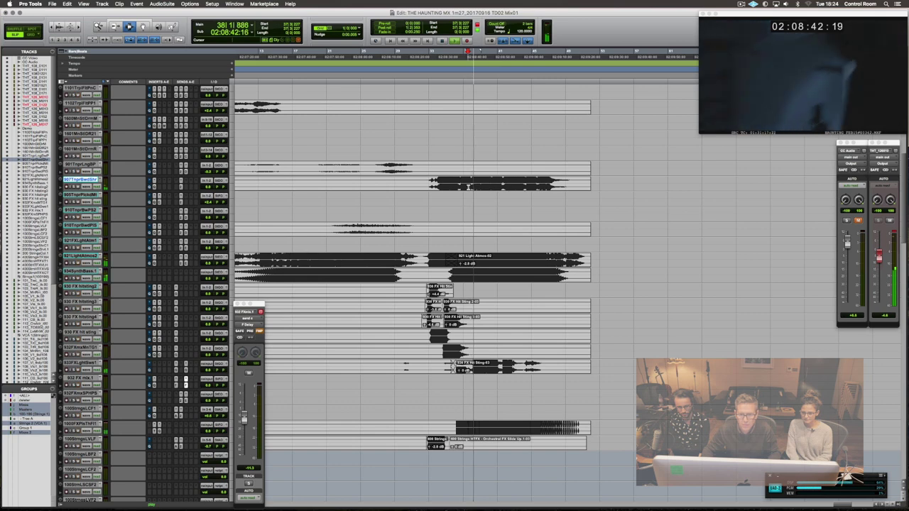
pyautogui.scroll(3, 475, 192)
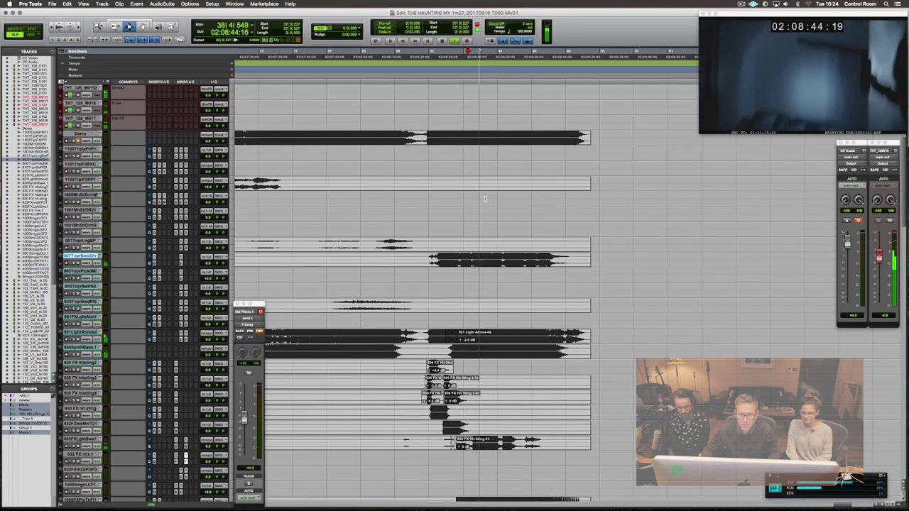
pyautogui.scroll(-5, 485, 198)
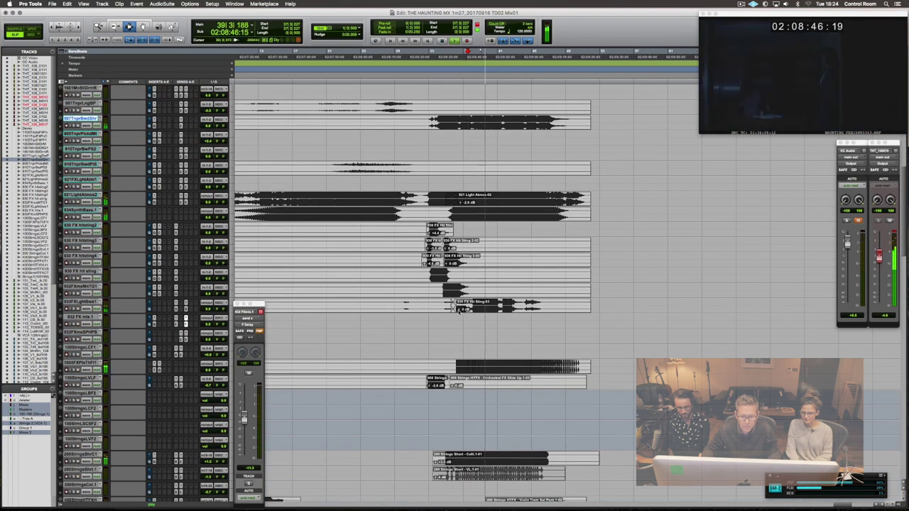
pyautogui.click(458, 311)
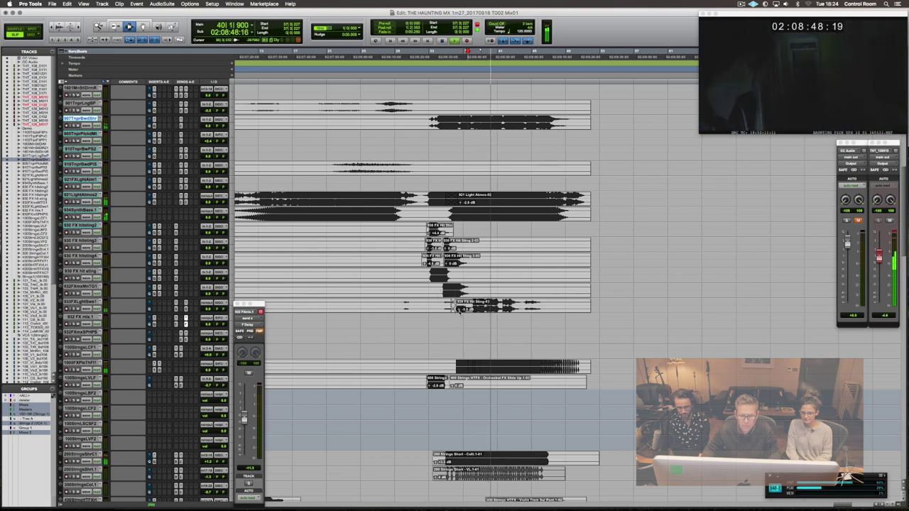
# Play the cue from about bar 38 of the Demo track through to its end while reviewing the tanpura, atmos and FX tracks.
pyautogui.scroll(2, 496, 242)
pyautogui.scroll(8, 495, 242)
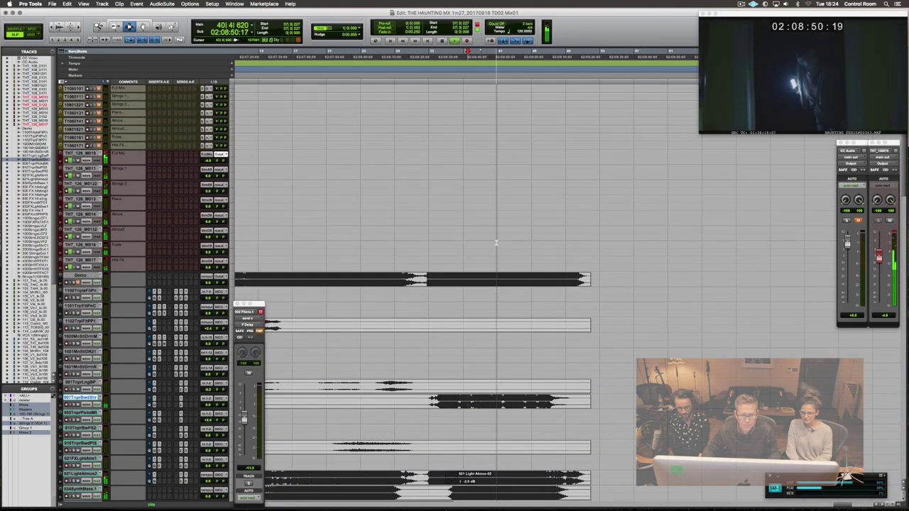
pyautogui.click(472, 277)
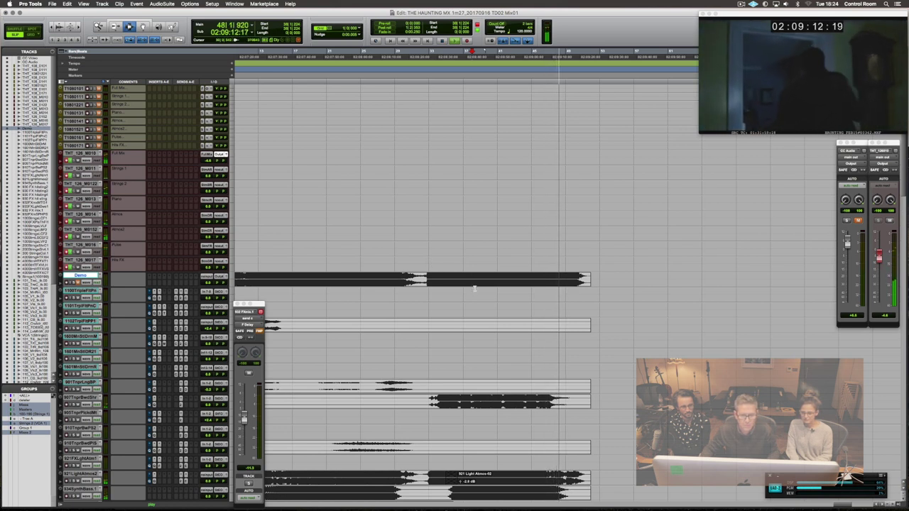
pyautogui.scroll(-10, 484, 302)
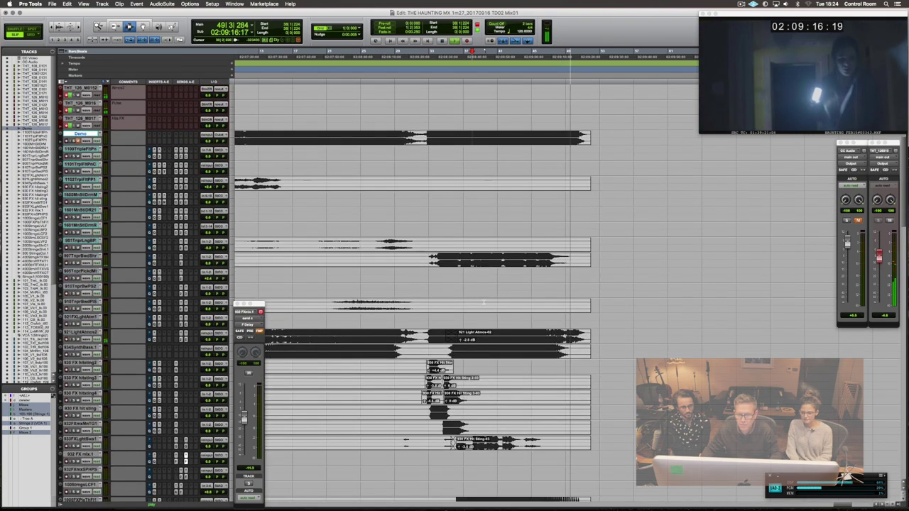
pyautogui.scroll(-2, 484, 302)
pyautogui.scroll(4, 482, 301)
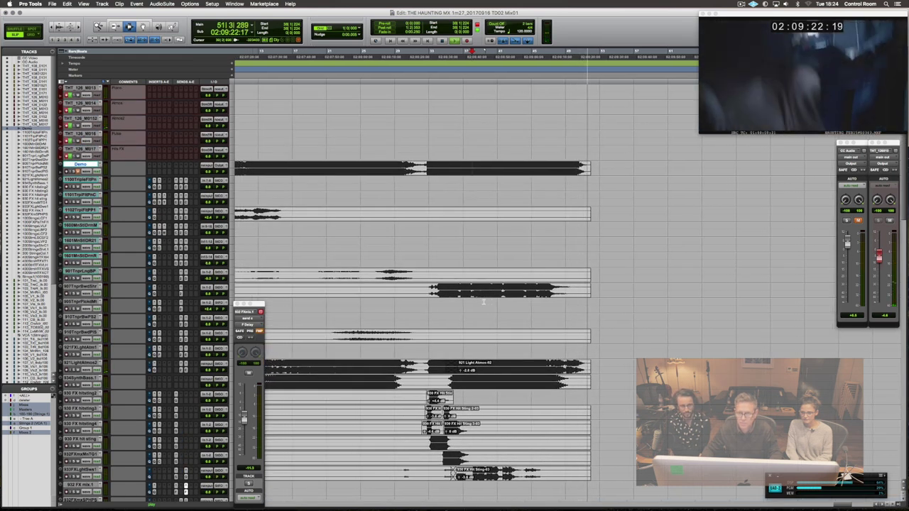
# Play the cue from about bar 15 and write touch volume automation on the Strings 1 VCA up to about bar 19.
pyautogui.press('space')
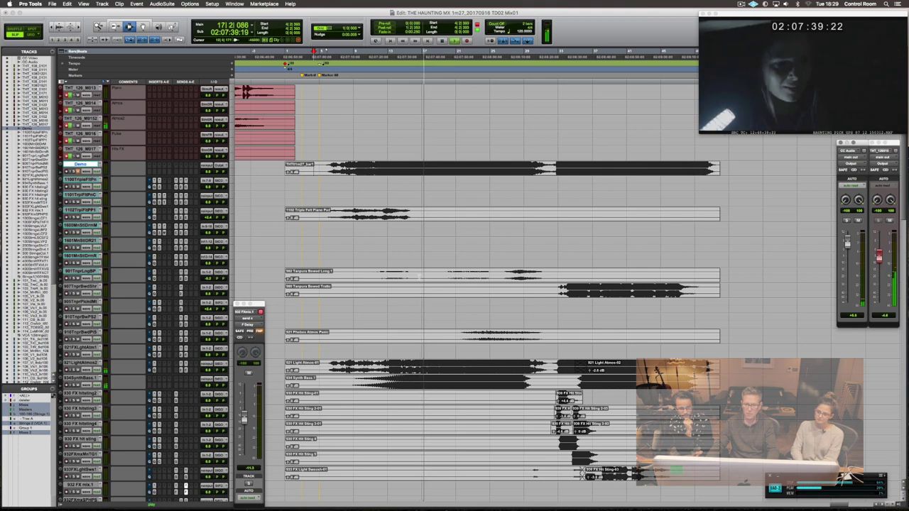
pyautogui.scroll(-15, 419, 277)
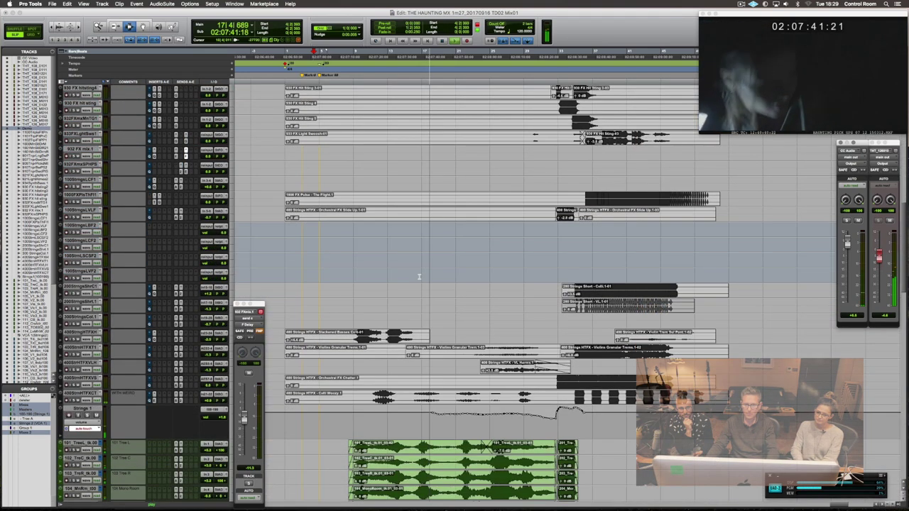
pyautogui.scroll(-4, 419, 276)
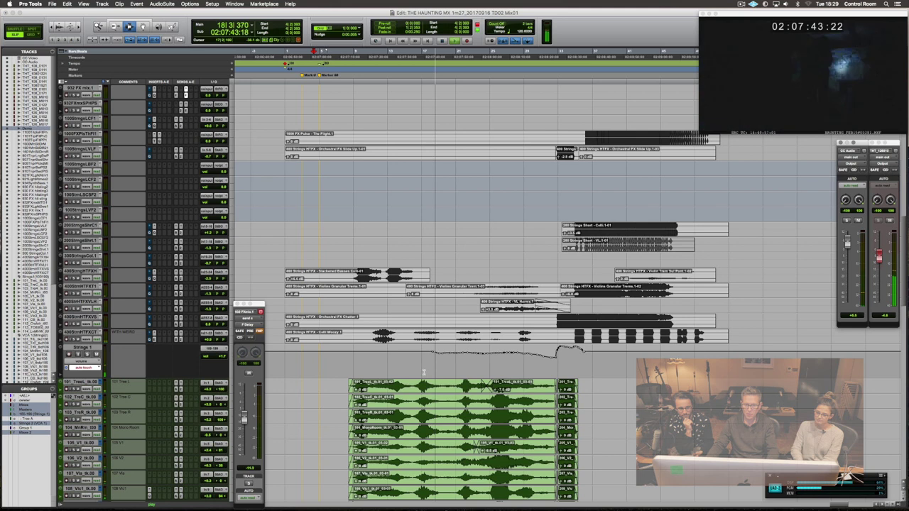
pyautogui.click(415, 363)
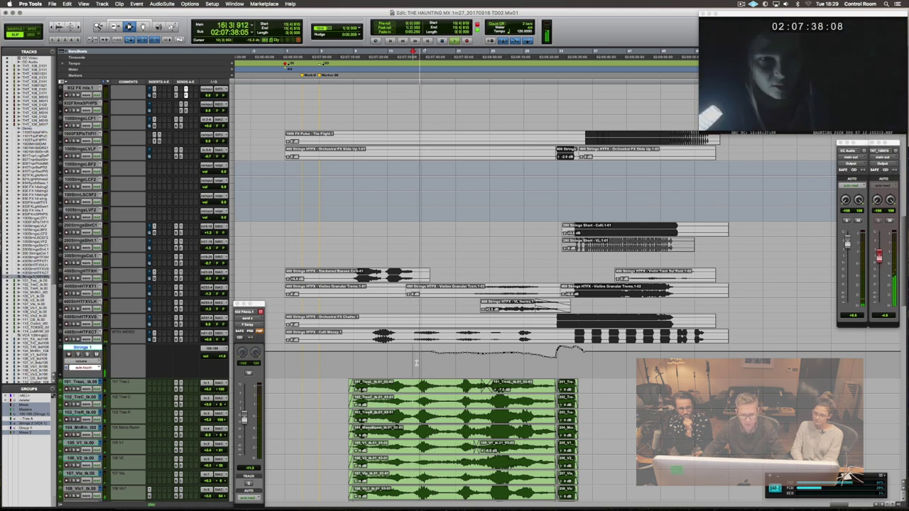
pyautogui.click(415, 355)
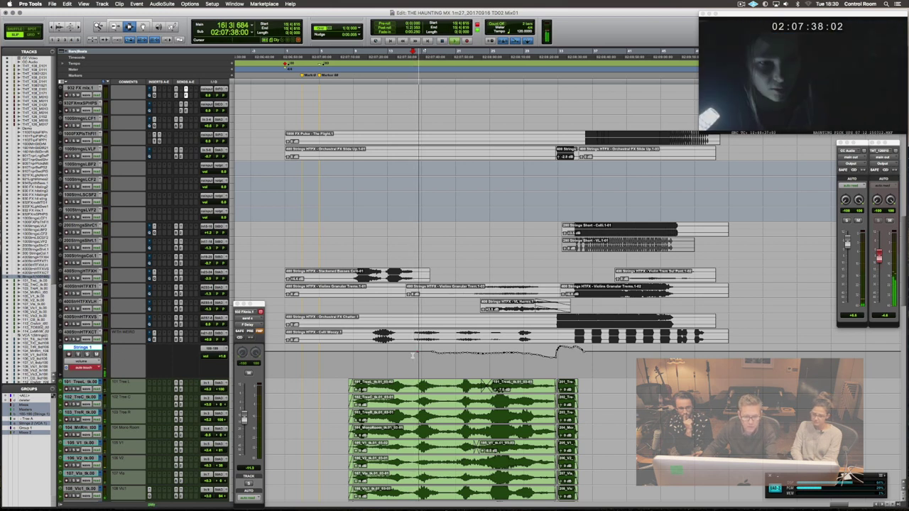
pyautogui.click(413, 356)
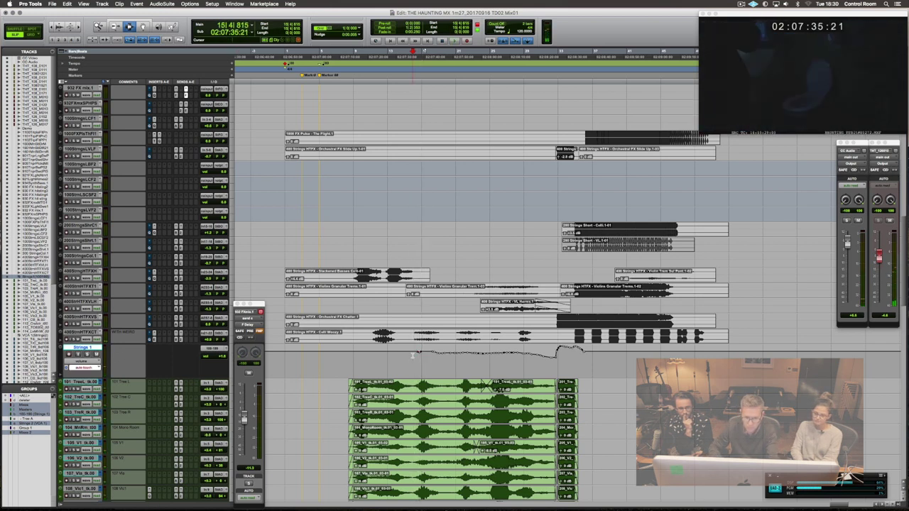
pyautogui.press('space')
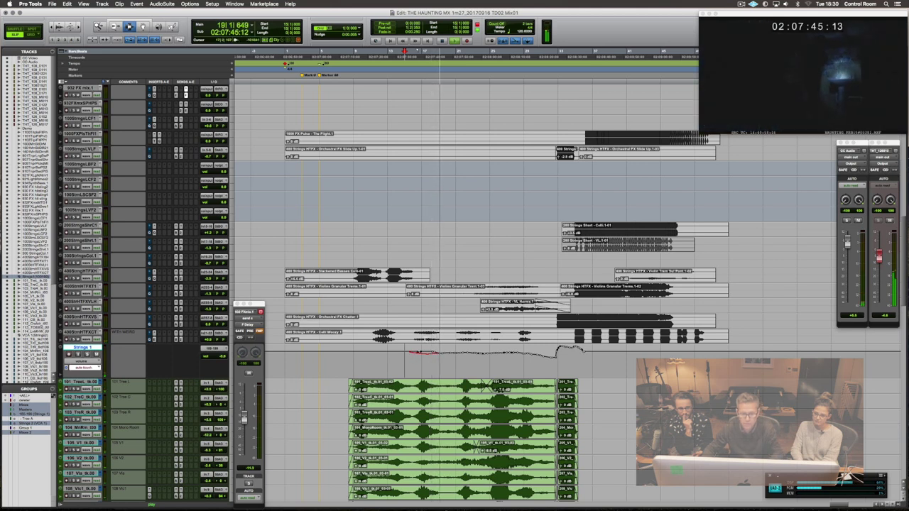
pyautogui.press('space')
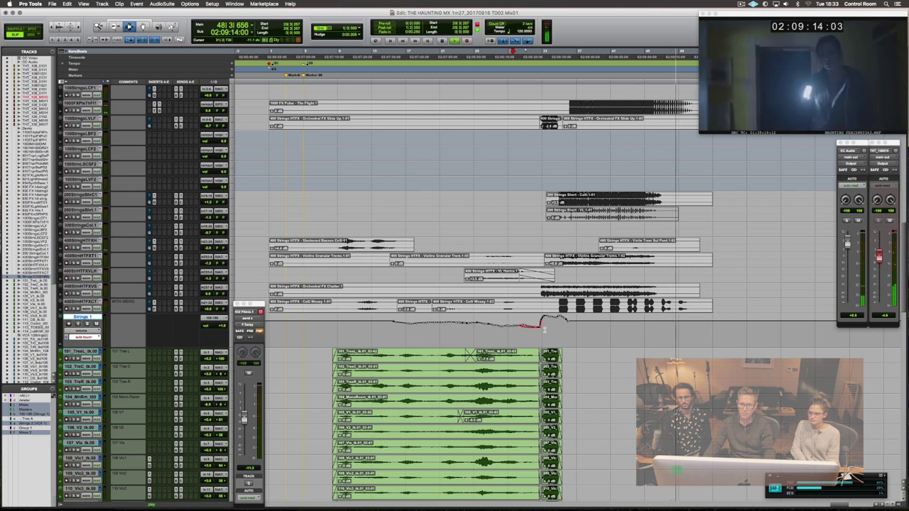
# Play the cue through to its end while reviewing the sampled strings and FX tracks above the Strings 1 VCA.
pyautogui.scroll(3, 544, 328)
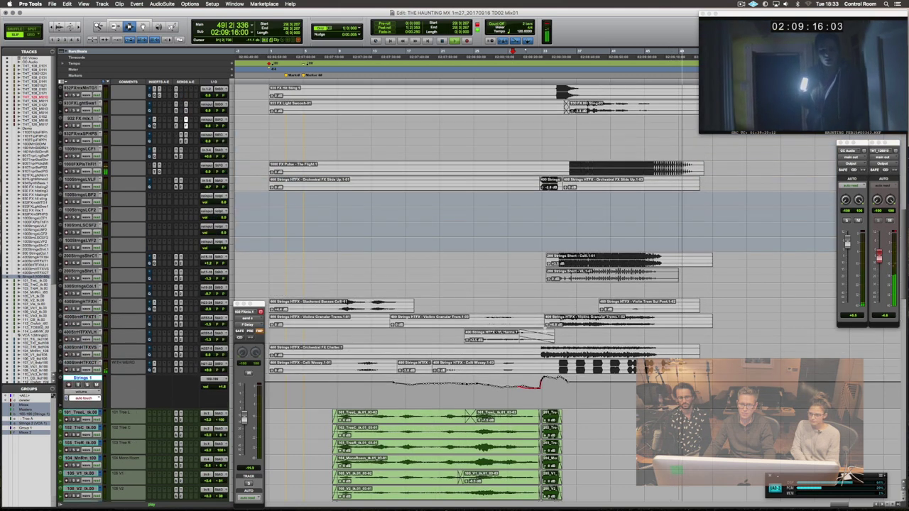
pyautogui.scroll(3, 545, 328)
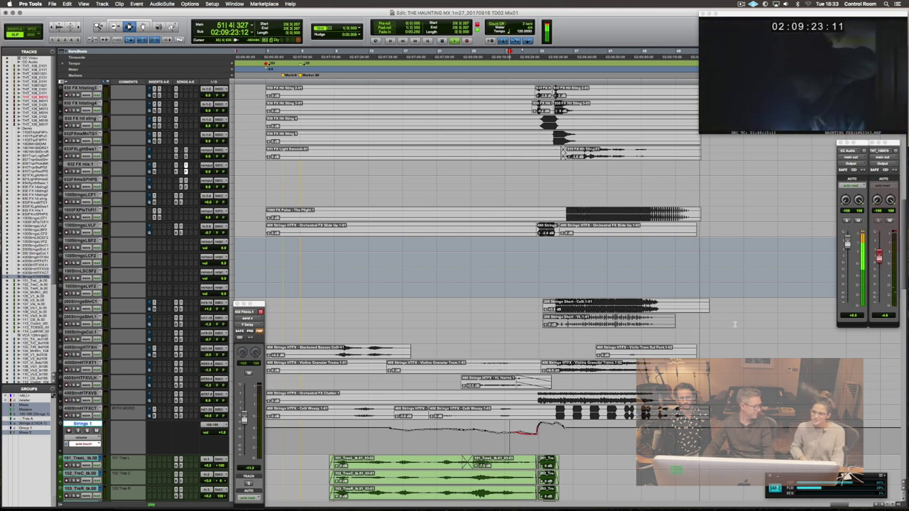
pyautogui.press('space')
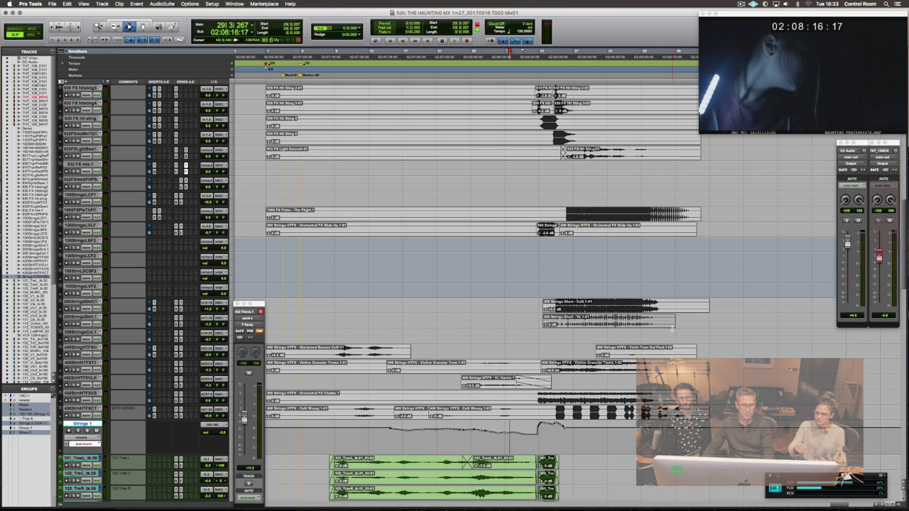
# Audition the live strings transition around bars 30 to 33 at a closer zoom.
pyautogui.scroll(-5, 672, 328)
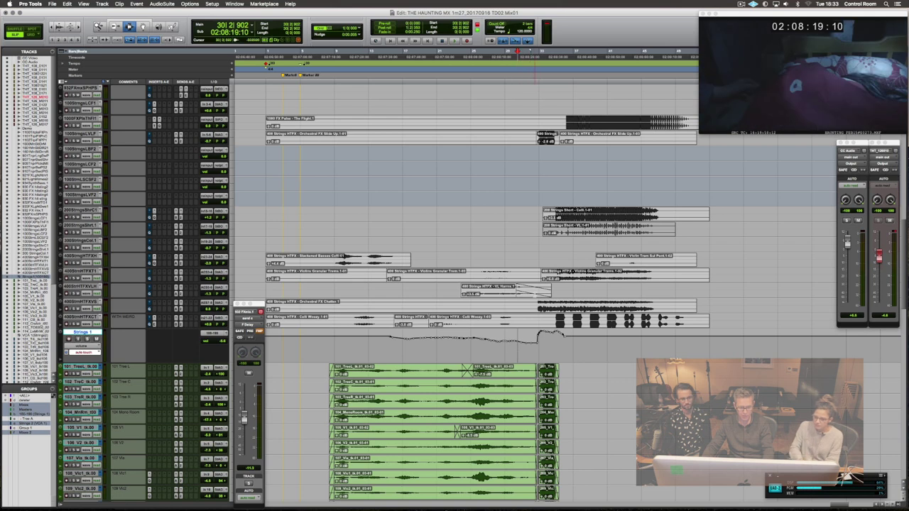
pyautogui.click(513, 393)
pyautogui.press('t')
pyautogui.press('t')
pyautogui.press('space')
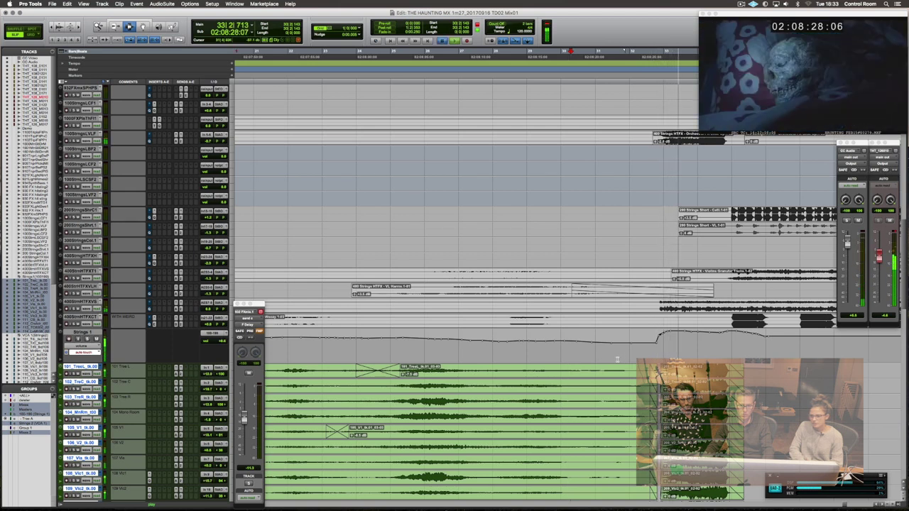
# Rewrite the Strings 1 VCA volume automation from about bar 30 to bar 33 and replay the passage from bar 31.
pyautogui.press('space')
pyautogui.click(546, 345)
pyautogui.press('space')
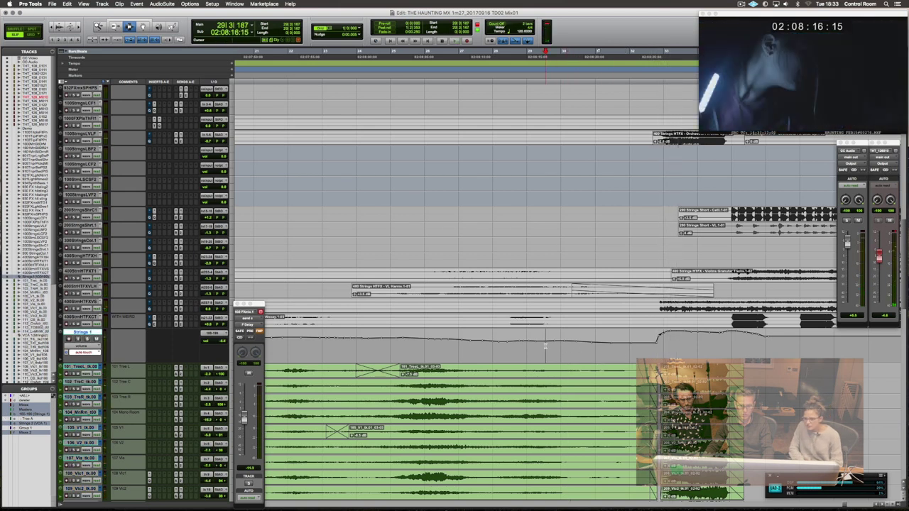
pyautogui.moveTo(581, 345); pyautogui.dragTo(656, 350)
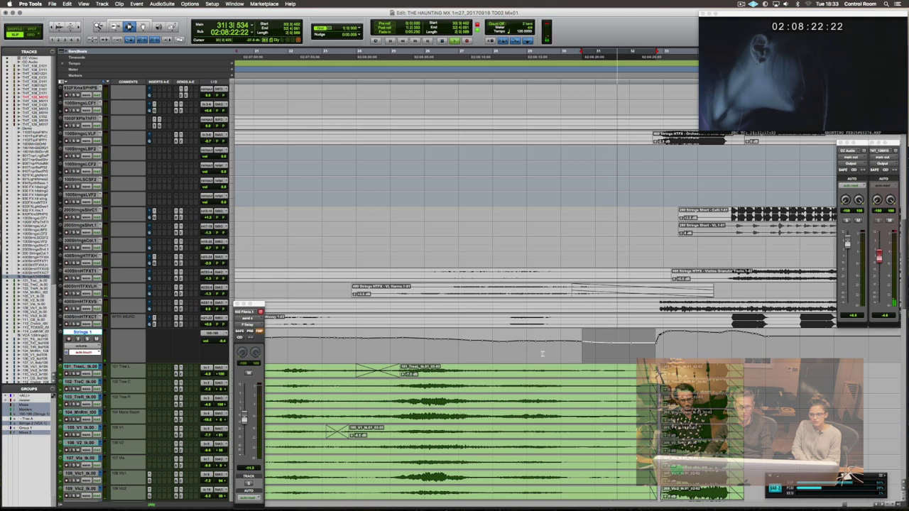
pyautogui.click(547, 349)
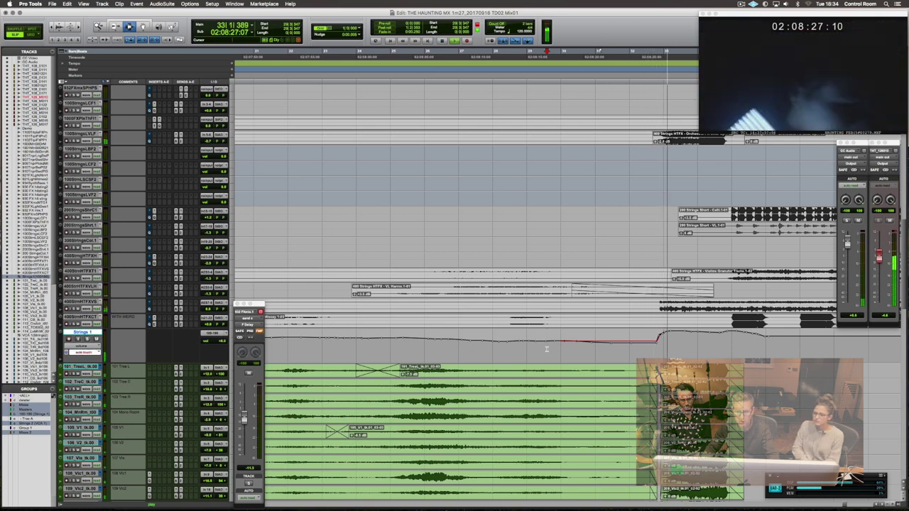
pyautogui.press('space')
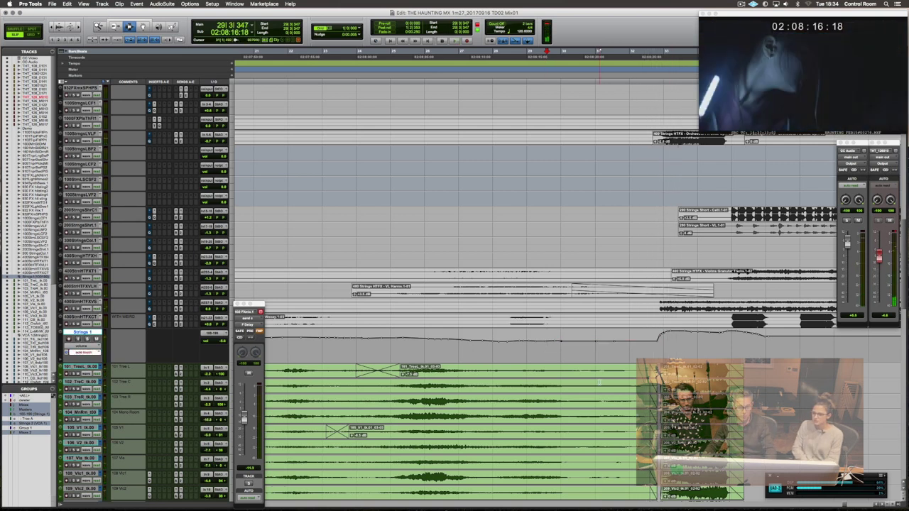
pyautogui.click(599, 383)
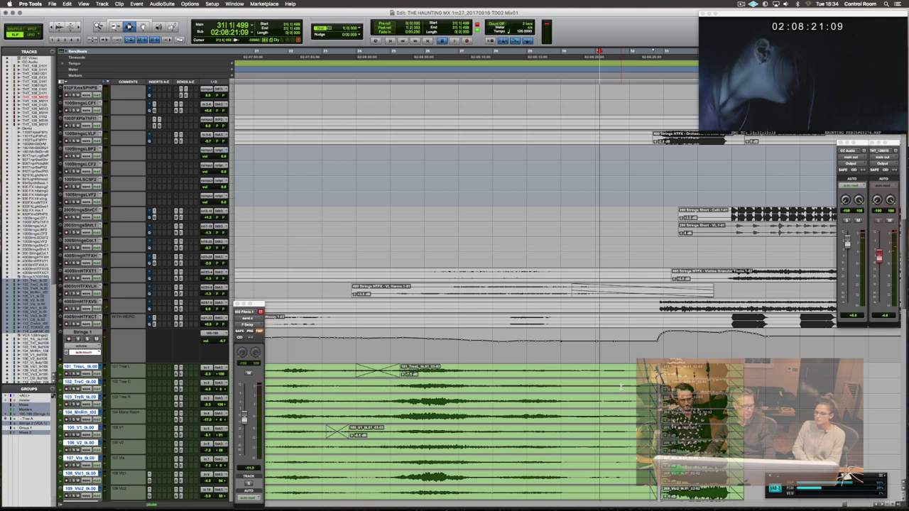
pyautogui.press('space')
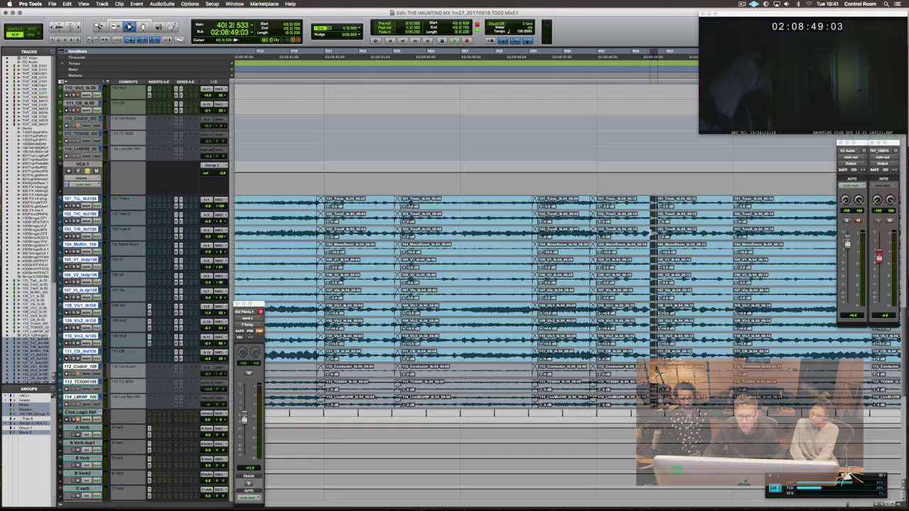
# Apply equal-power crossfades with standard curves to the two grouped Strings 2 clip joins in bar 40.
pyautogui.press('super+f')
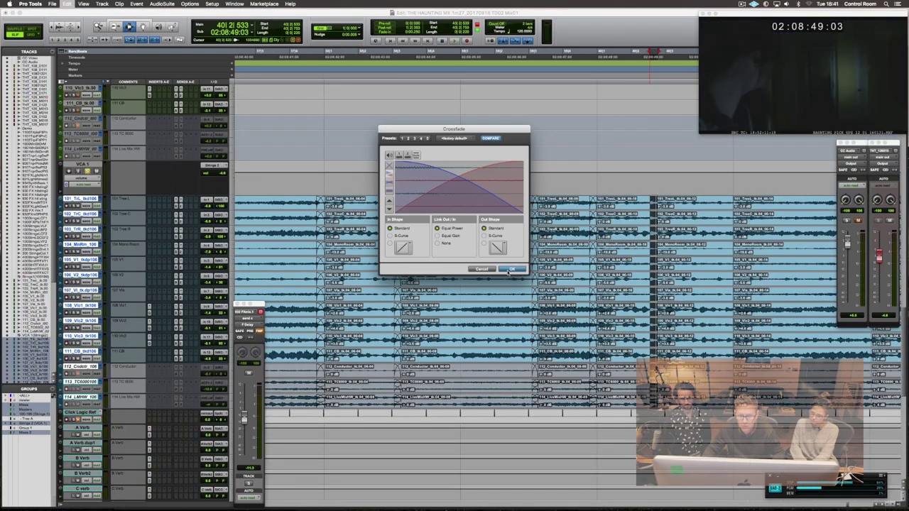
pyautogui.click(509, 270)
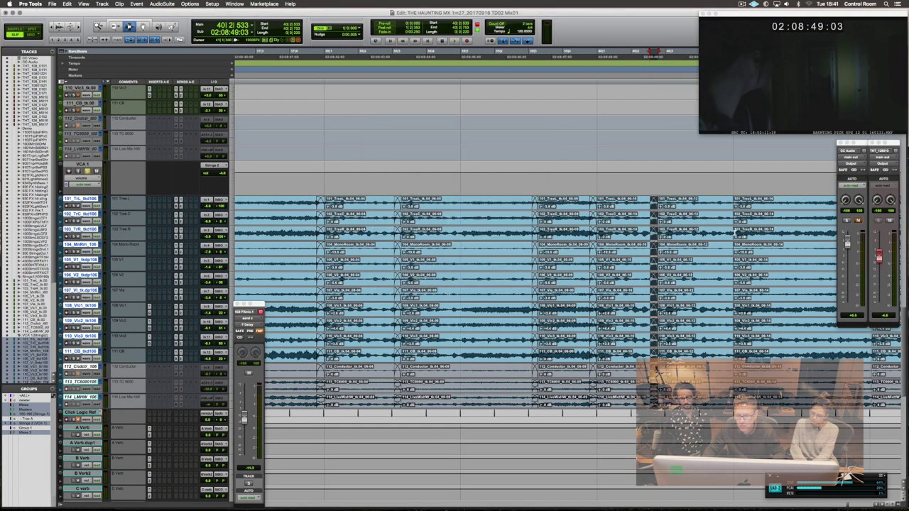
pyautogui.press('super+f')
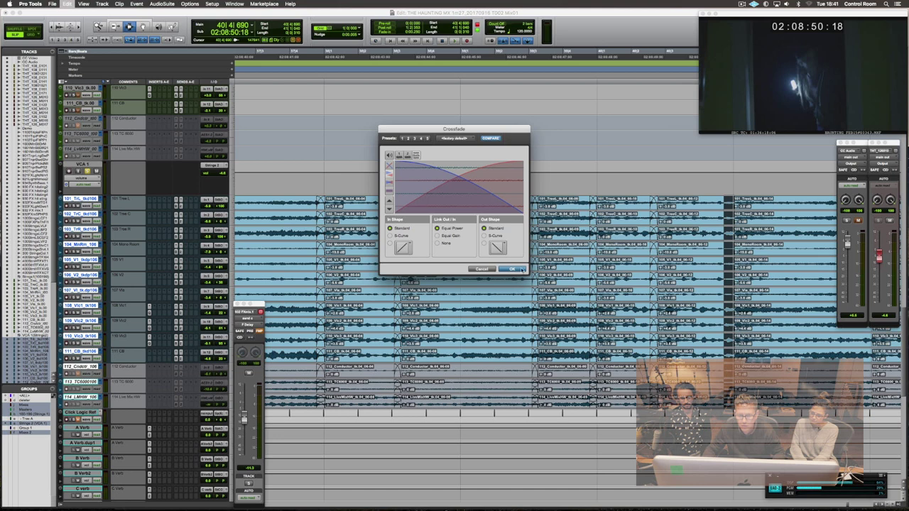
pyautogui.click(520, 270)
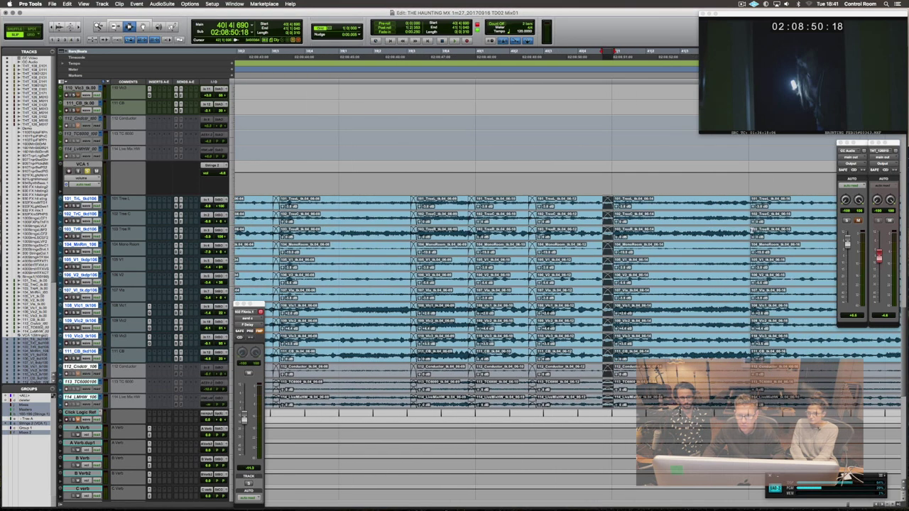
# Crossfade the grouped Strings 2 clip joins near the ends of bars 41 and 43 with equal-power curves.
pyautogui.moveTo(751, 232); pyautogui.dragTo(741, 234)
pyautogui.press('super+f')
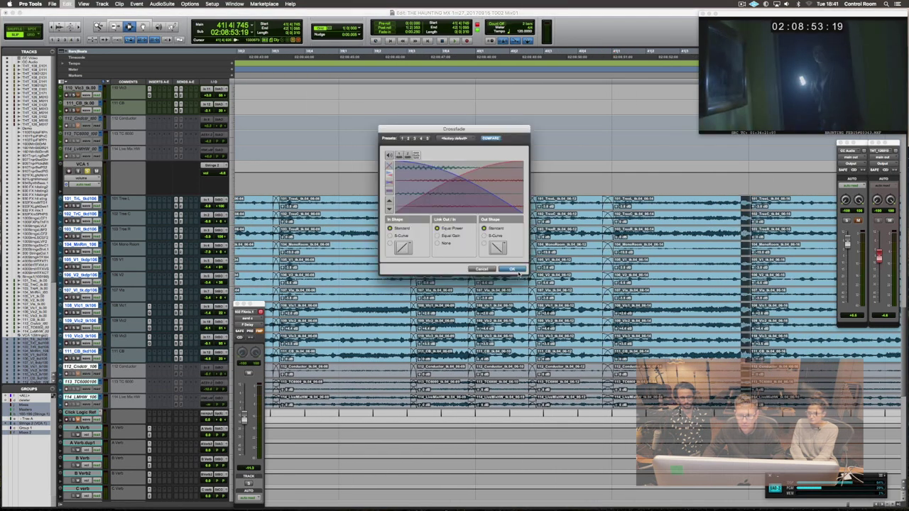
pyautogui.click(517, 269)
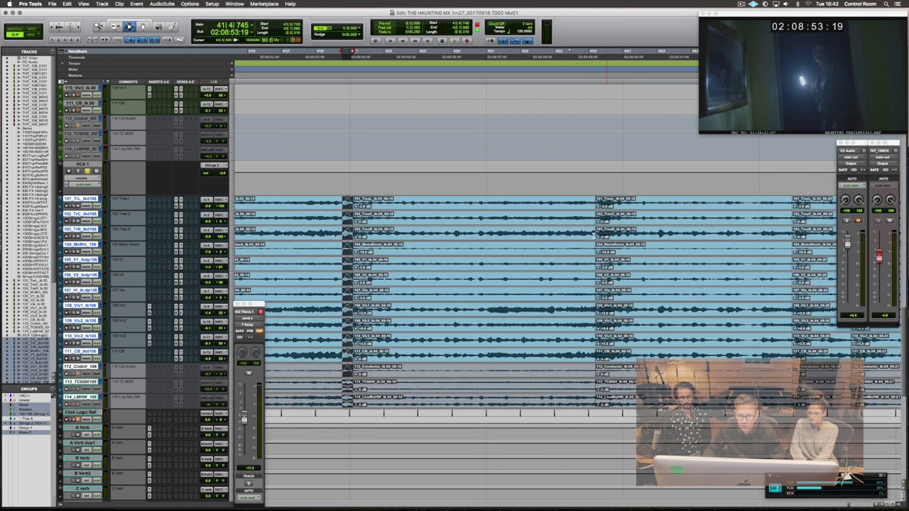
pyautogui.moveTo(599, 231)
pyautogui.mouseDown()
pyautogui.moveTo(590, 233)
pyautogui.moveTo(623, 233)
pyautogui.moveTo(584, 235)
pyautogui.mouseUp()
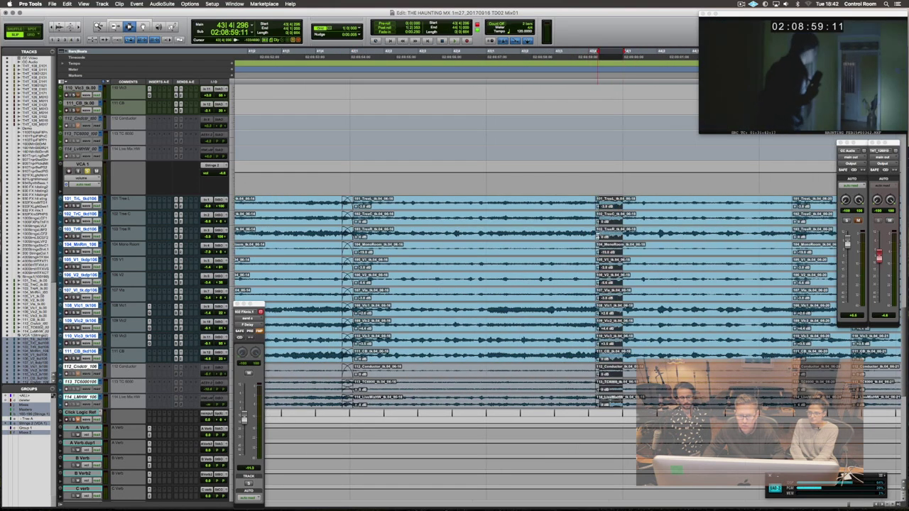
pyautogui.press('super+f')
pyautogui.click(515, 267)
pyautogui.hscroll(2, 592, 235)
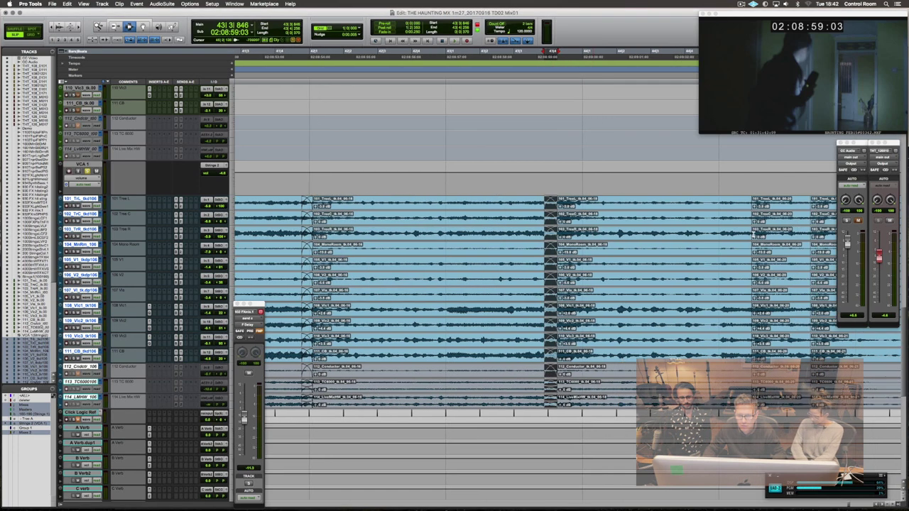
# Crossfade the two remaining grouped Strings 2 clip joins in bar 45 using standard equal-power curves.
pyautogui.press('Tab')
pyautogui.press('super+f')
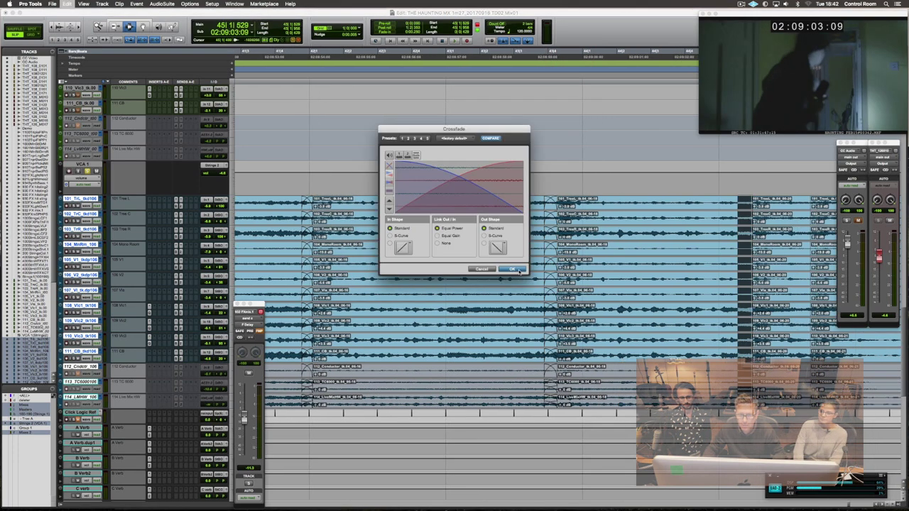
pyautogui.click(512, 269)
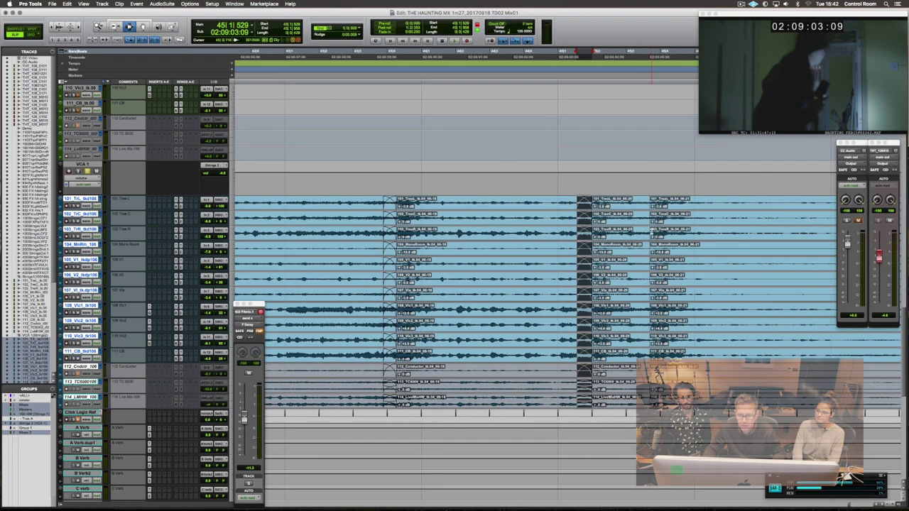
pyautogui.press('Tab')
pyautogui.press('super+f')
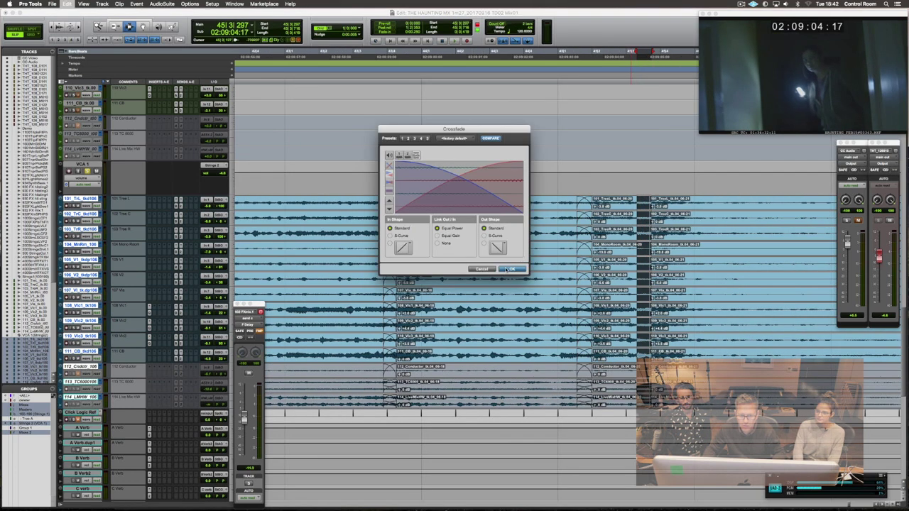
pyautogui.click(508, 269)
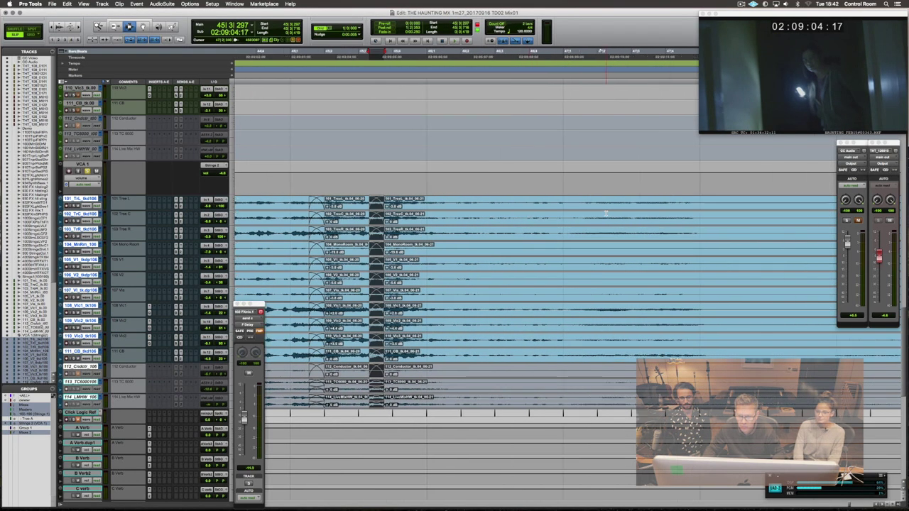
# Play the edited Strings 2 section from just before bar 35 while reviewing the live strings tracks zoomed out.
pyautogui.hscroll(1, 606, 213)
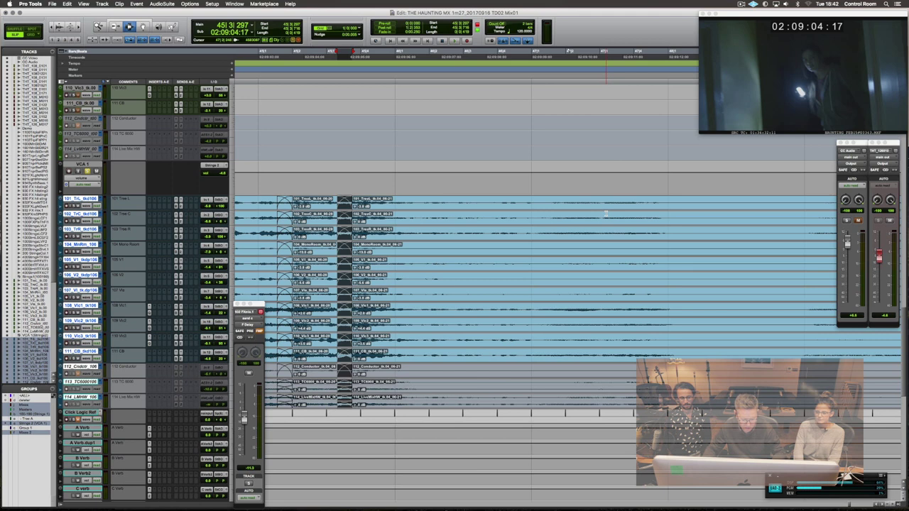
pyautogui.press('r')
pyautogui.press('r')
pyautogui.press('r')
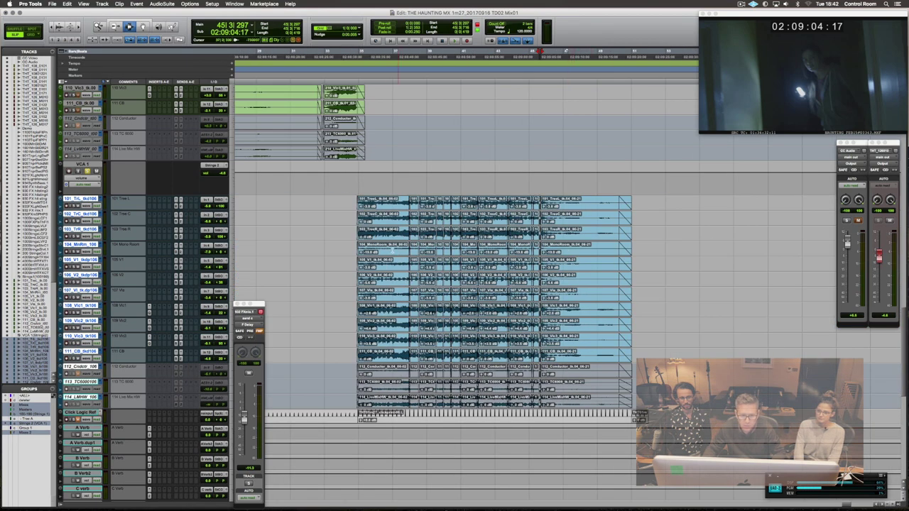
pyautogui.click(355, 248)
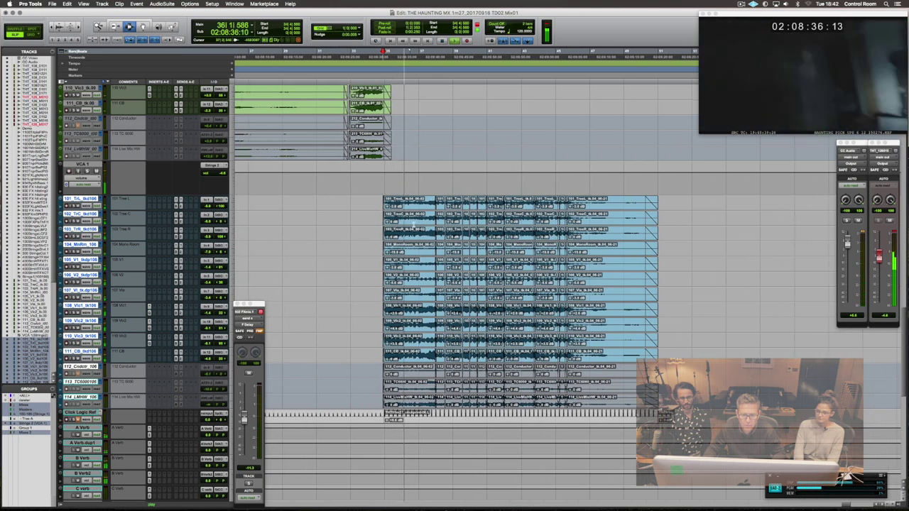
pyautogui.scroll(6, 413, 223)
pyautogui.scroll(-3, 414, 225)
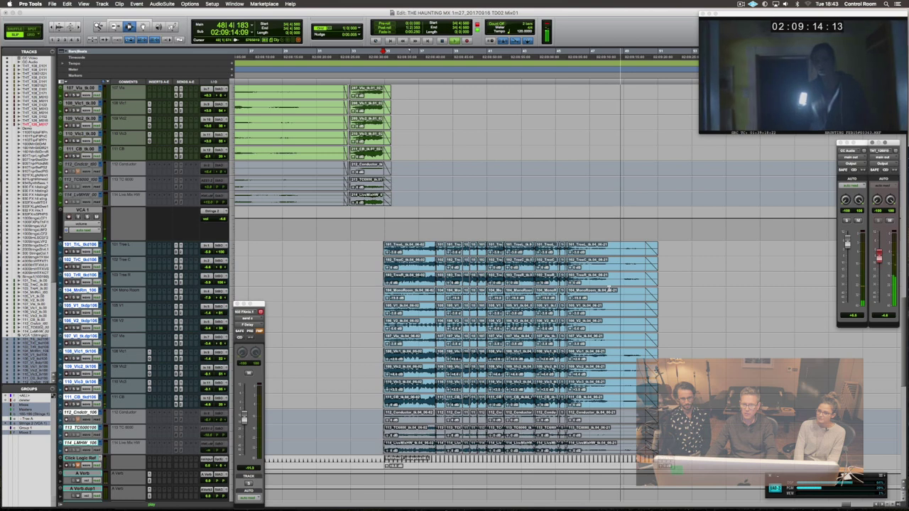
# Review the live strings and sampled strings tracks, and replay the entry into the Strings 2 section from just before bar 35.
pyautogui.scroll(2, 611, 291)
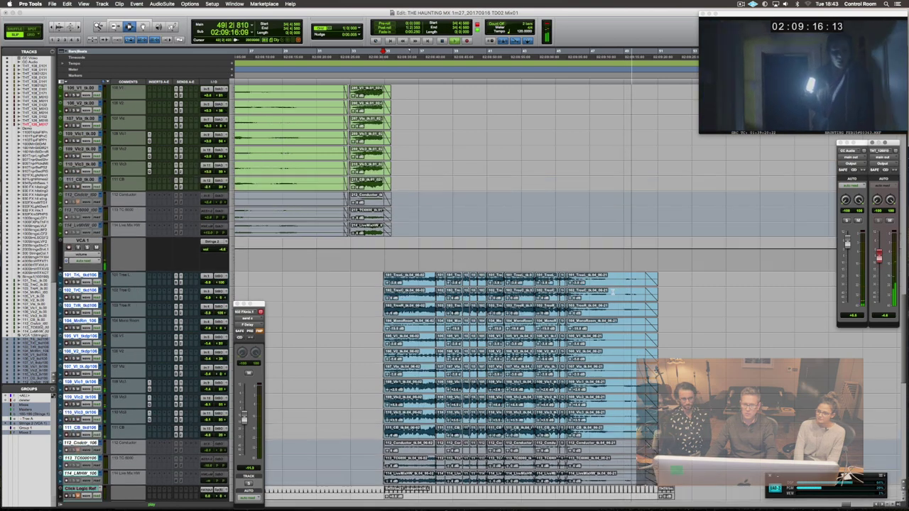
pyautogui.scroll(10, 613, 292)
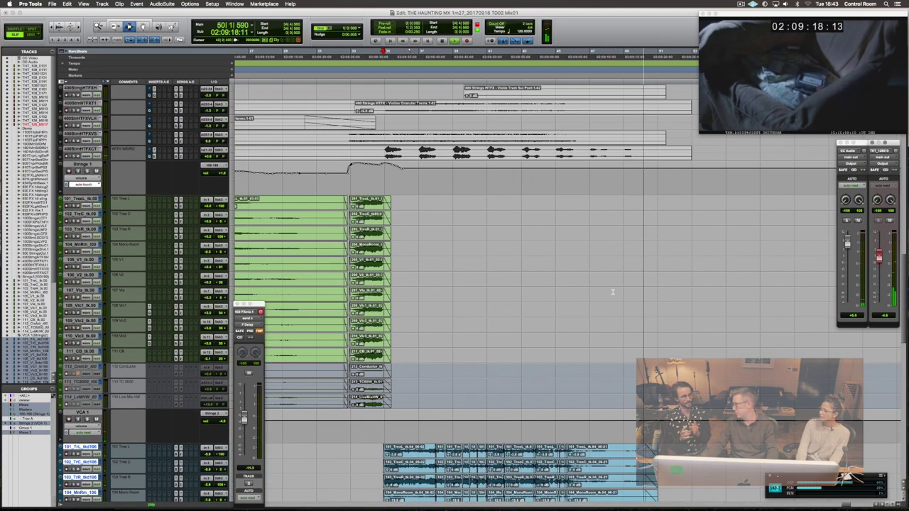
pyautogui.scroll(-10, 613, 292)
pyautogui.click(368, 286)
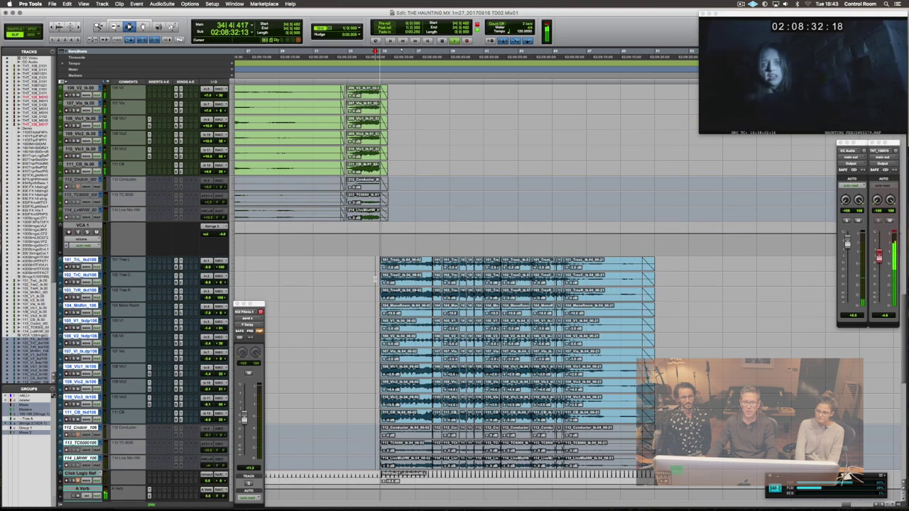
pyautogui.press('space')
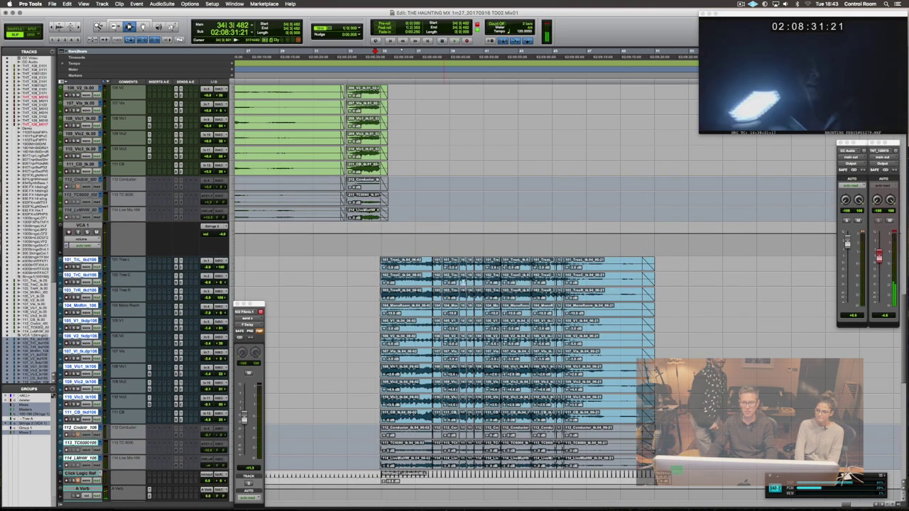
# Lower the clip gain of the short, loud CC Audio clip just before bar 35.
pyautogui.scroll(15, 447, 280)
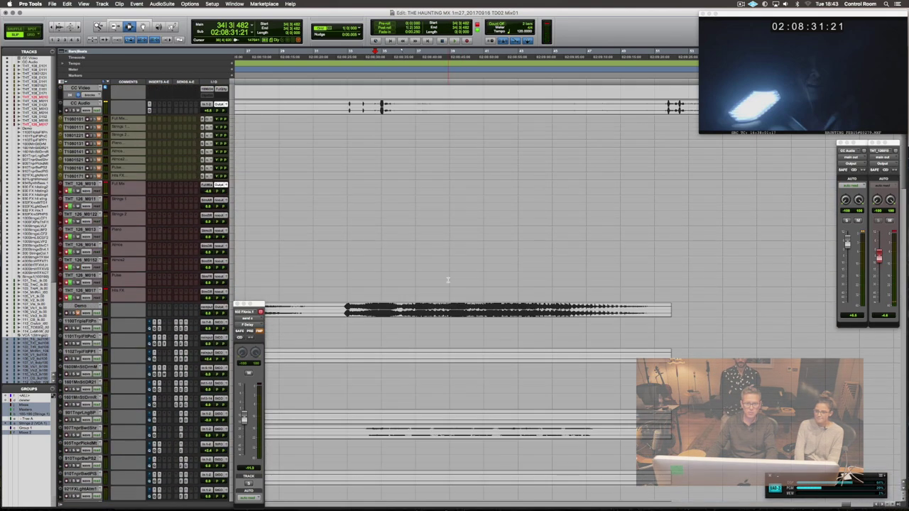
pyautogui.click(383, 108)
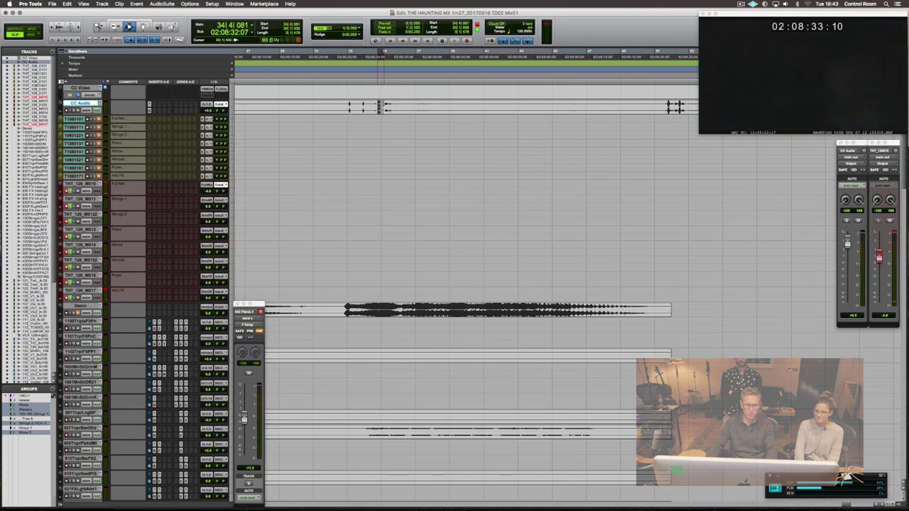
pyautogui.click(384, 105)
pyautogui.press('e')
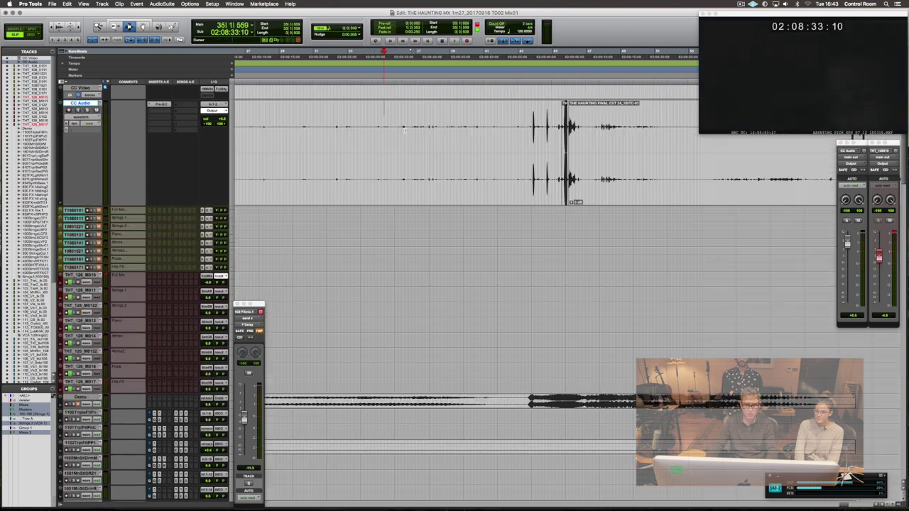
pyautogui.press('t')
pyautogui.press('t')
pyautogui.press('t')
pyautogui.click(520, 203)
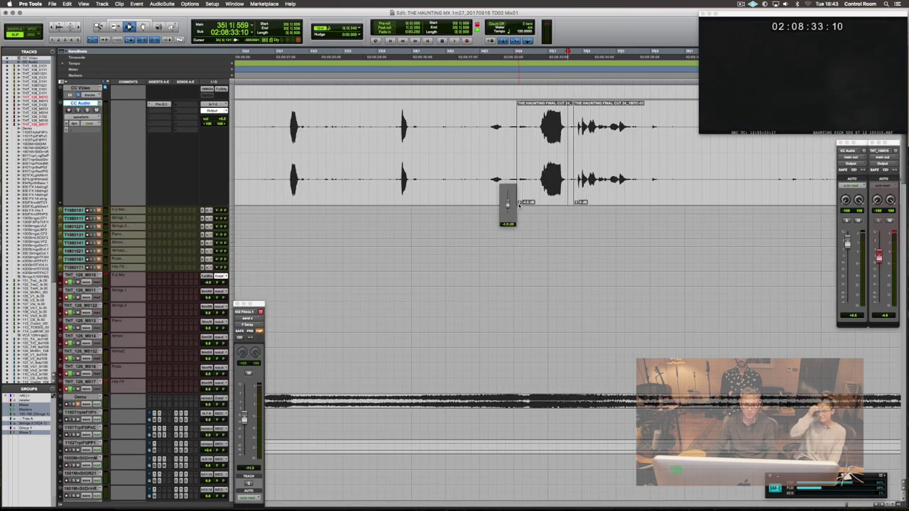
pyautogui.press('space')
pyautogui.press('e')
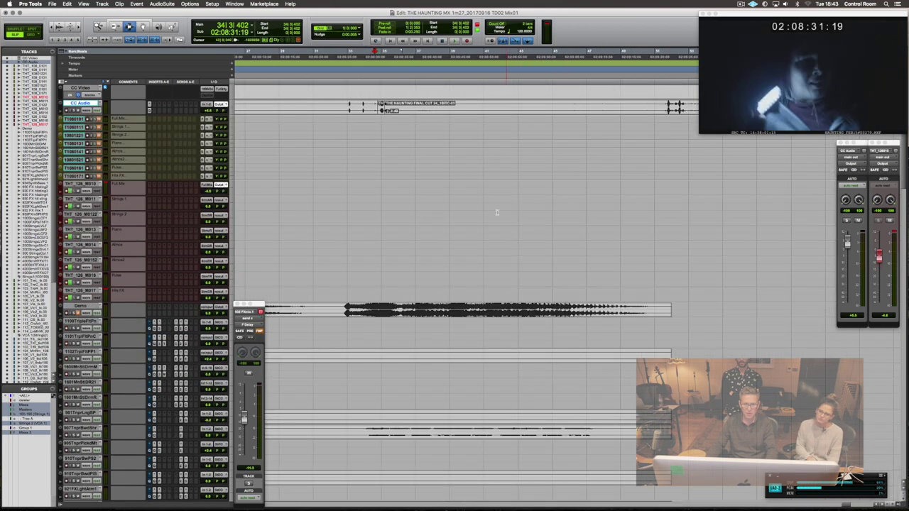
# Play the picture audio from late in bar 34 and inspect the short CC Audio clip up close.
pyautogui.hscroll(1, 497, 212)
pyautogui.press('space')
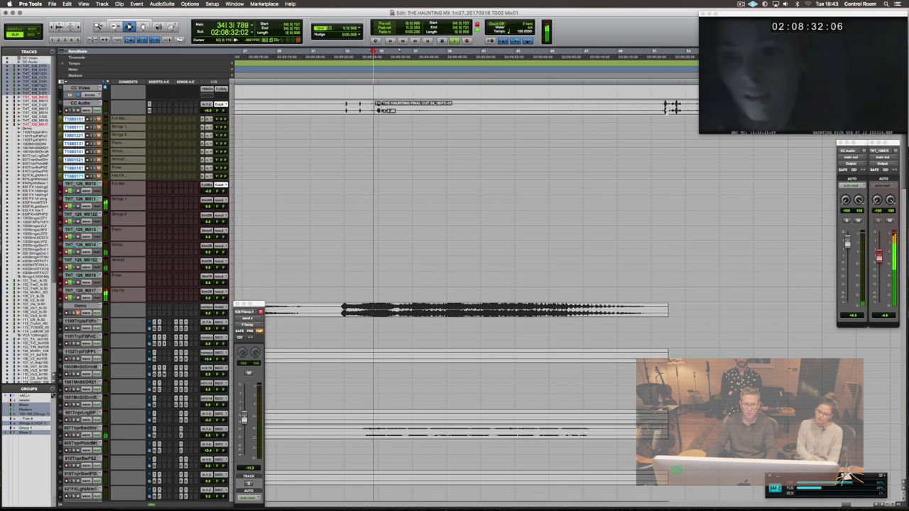
pyautogui.press('space')
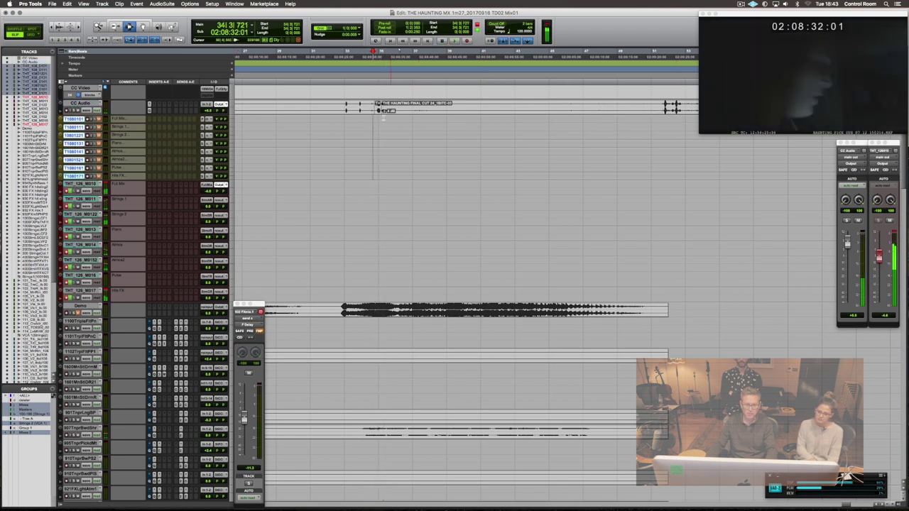
pyautogui.click(377, 107)
pyautogui.press('e')
pyautogui.press('t')
pyautogui.press('t')
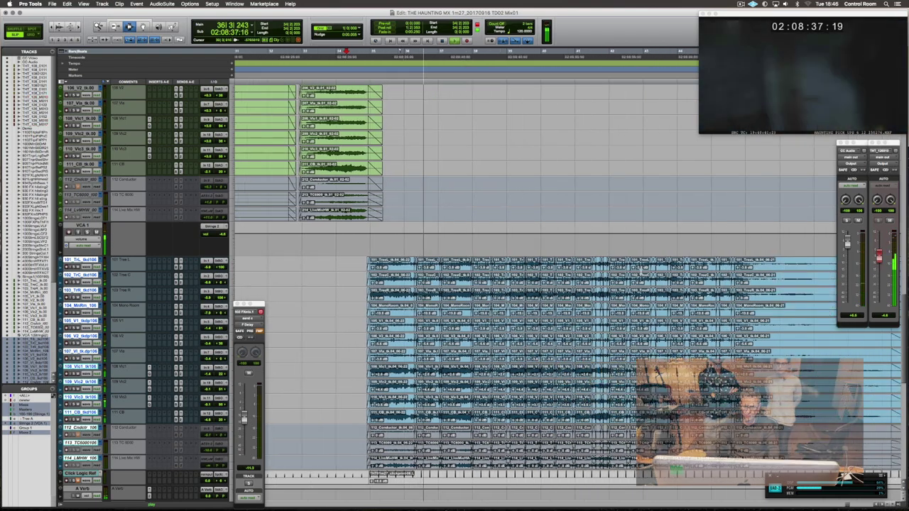
# Inspect the waveform of the 200 Strings Short - Celli clip around bar 39 during playback.
pyautogui.scroll(10, 640, 271)
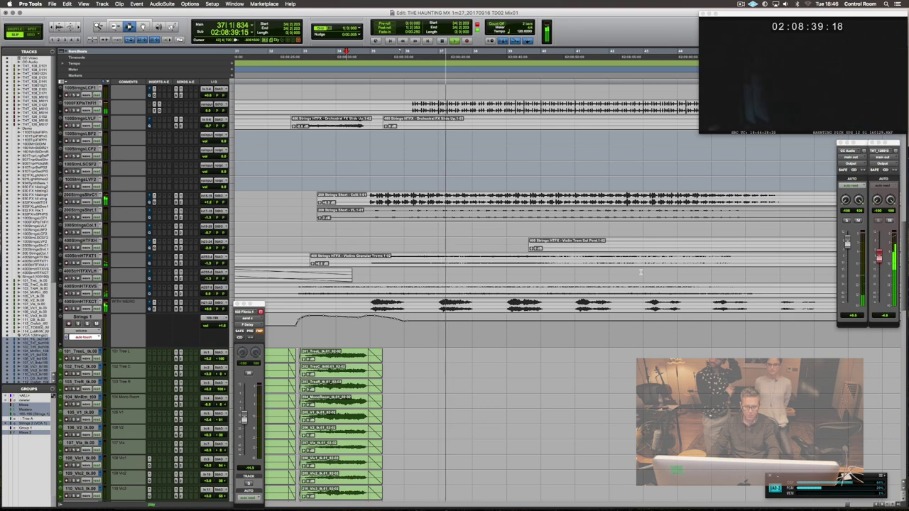
pyautogui.scroll(5, 641, 272)
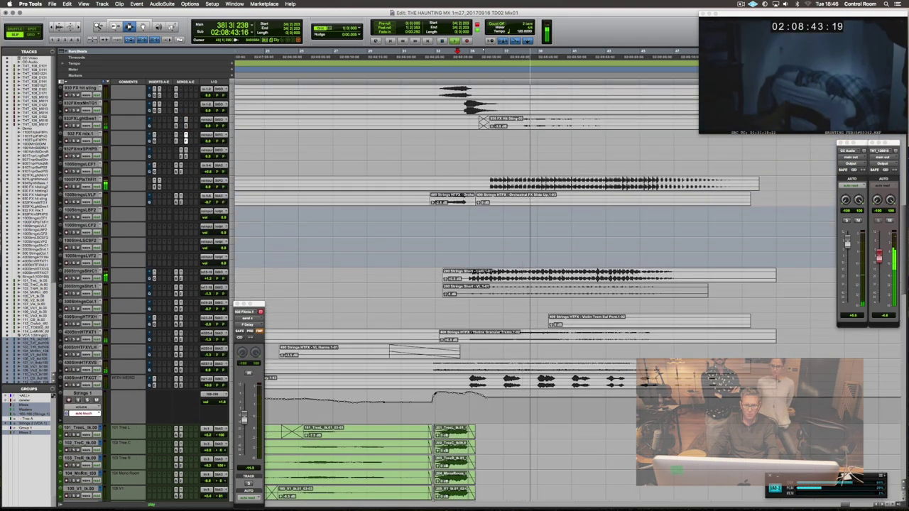
pyautogui.click(551, 278)
pyautogui.press('e')
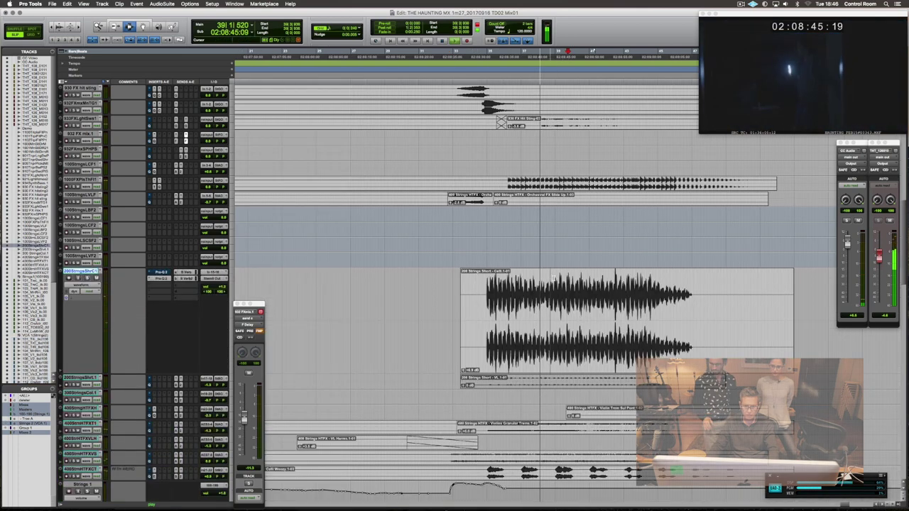
pyautogui.press('t')
pyautogui.press('t')
pyautogui.press('t')
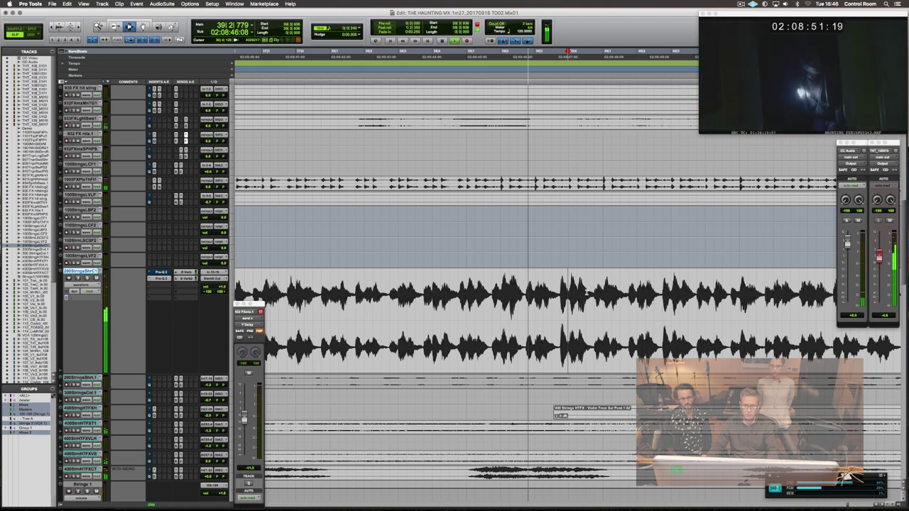
pyautogui.press('t')
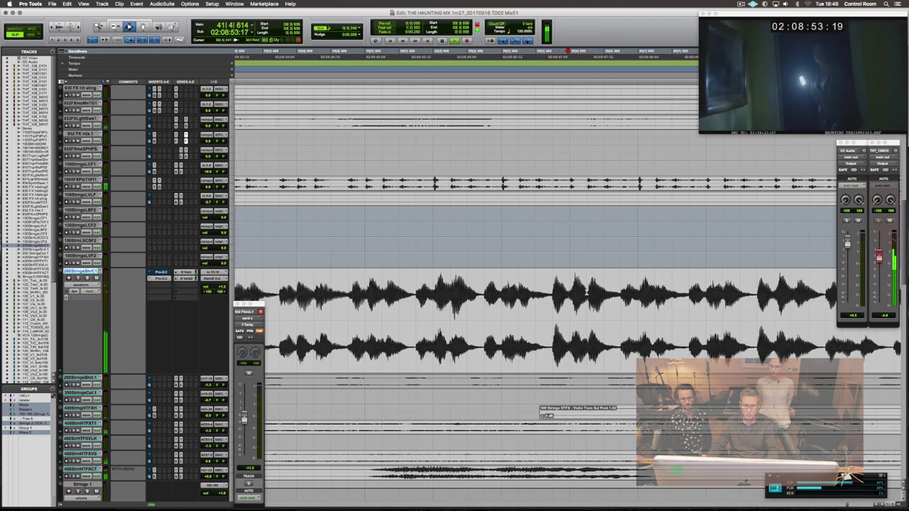
pyautogui.press('r')
pyautogui.press('e')
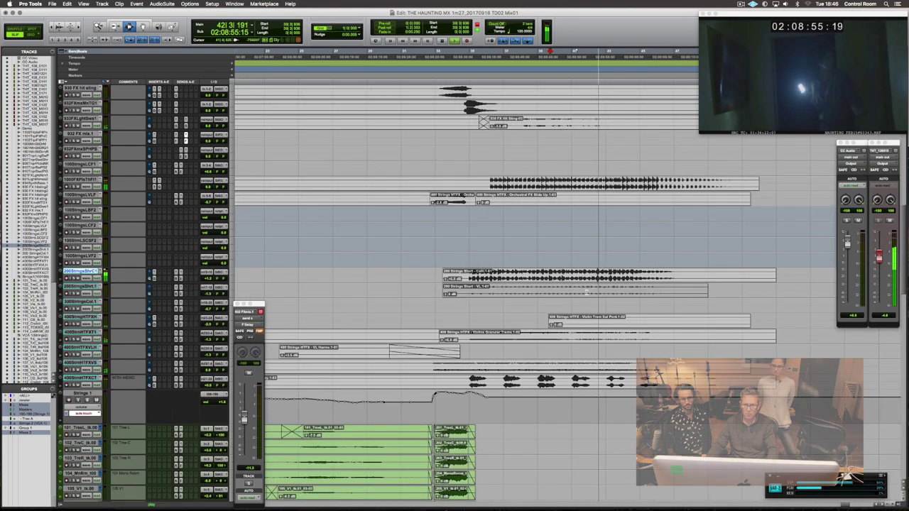
# Review the stem, piano, atmos, FX and sampled strings tracks while the cue plays on toward bar 51.
pyautogui.scroll(5, 587, 292)
pyautogui.scroll(6, 586, 291)
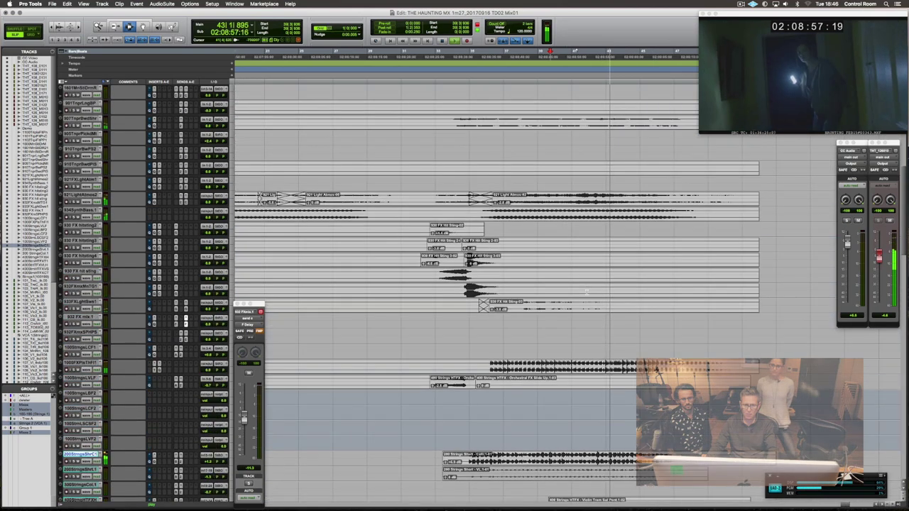
pyautogui.scroll(5, 587, 291)
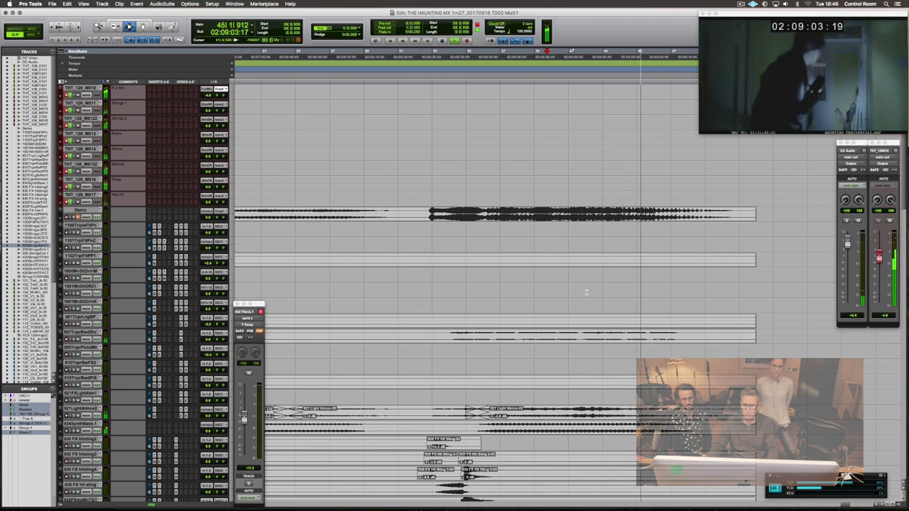
pyautogui.scroll(1, 587, 291)
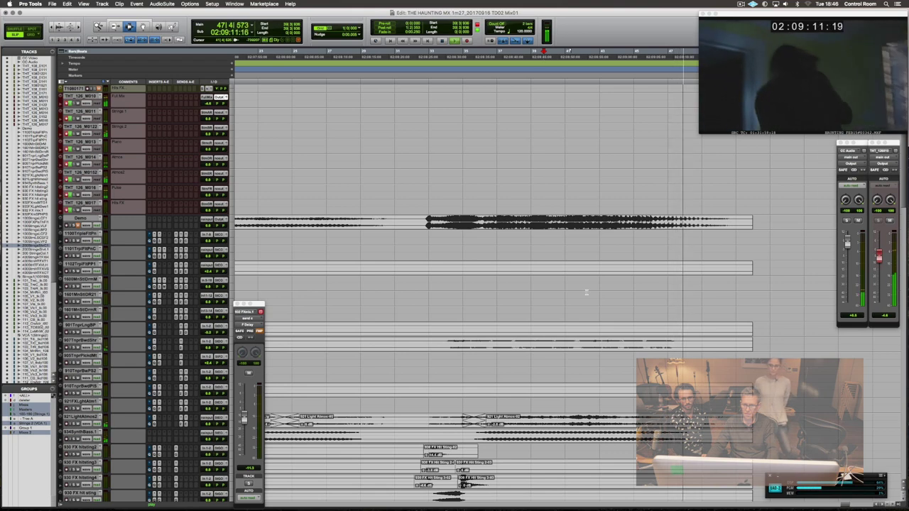
pyautogui.scroll(-7, 586, 292)
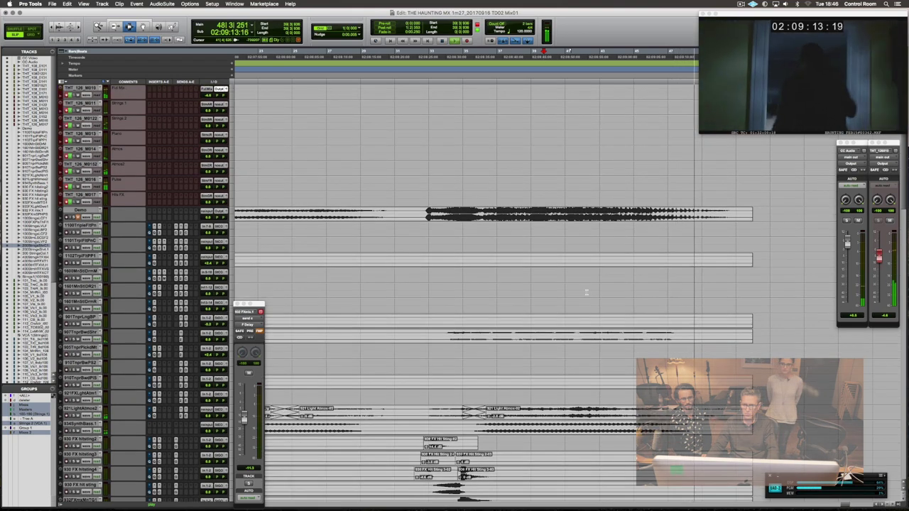
pyautogui.scroll(-20, 586, 292)
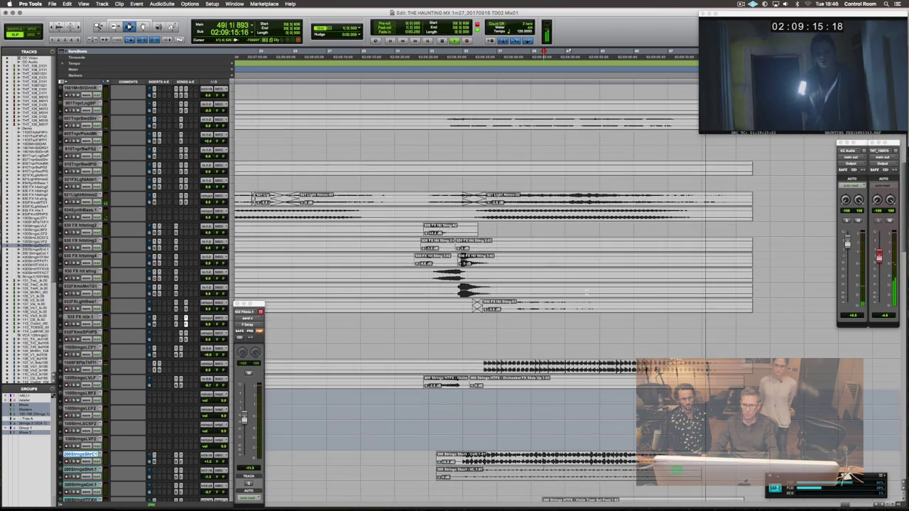
pyautogui.scroll(-13, 586, 291)
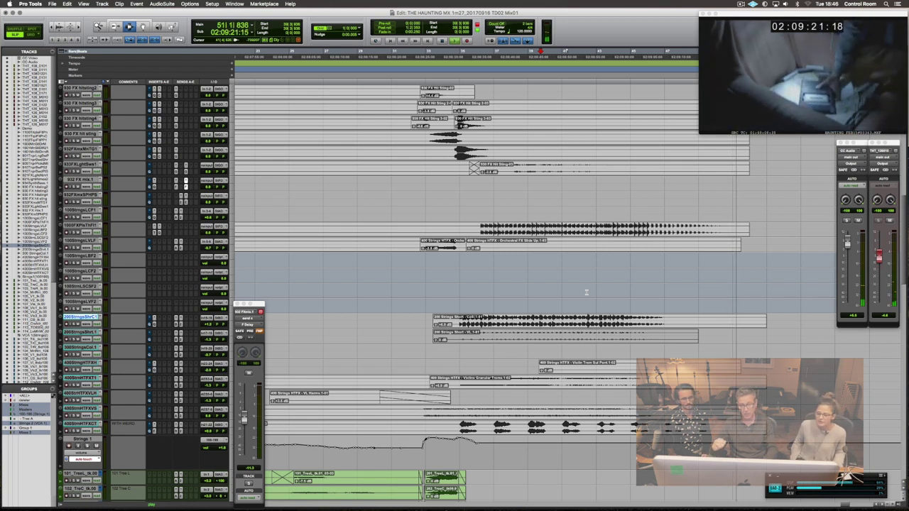
# Play the hit from bar 32, starting just before the Orchestral FX clips on the 100StrngsLVLF track.
pyautogui.click(415, 266)
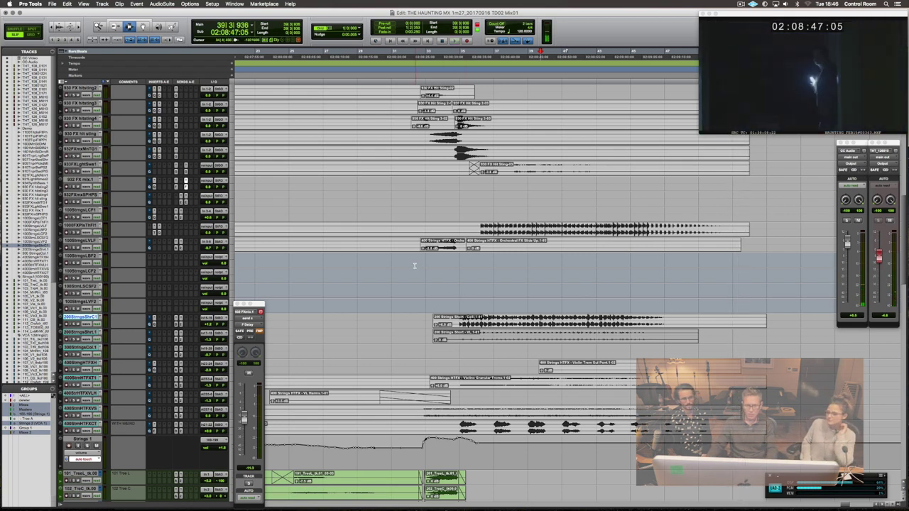
pyautogui.click(417, 240)
pyautogui.press('space')
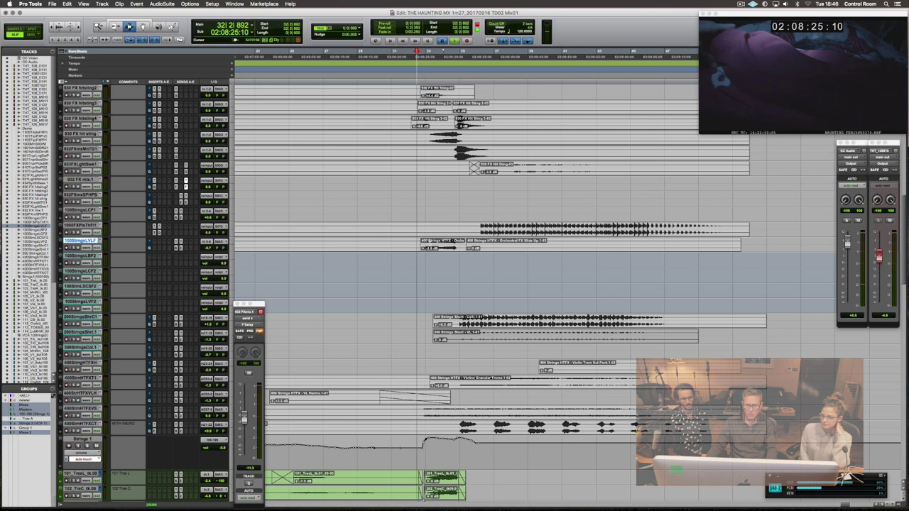
pyautogui.press('space')
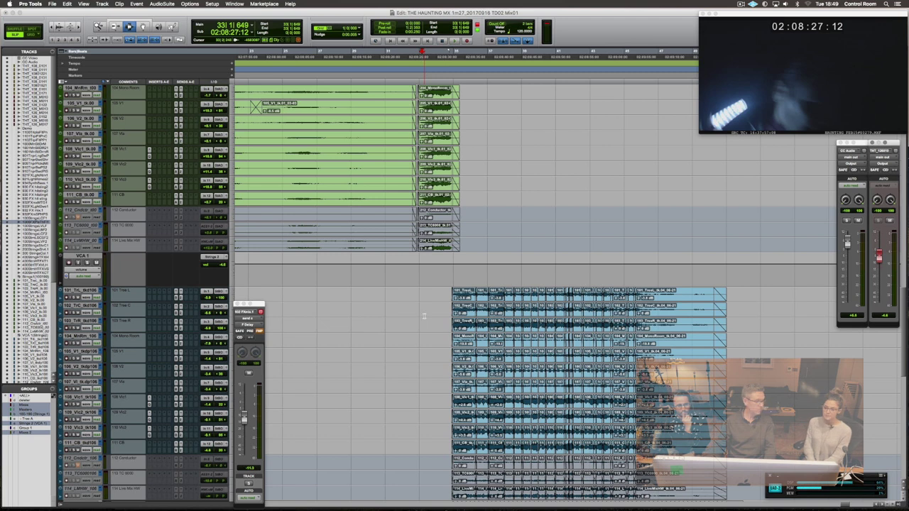
# Show the whole cue in the timeline and play it from bar 2.
pyautogui.press('r')
pyautogui.hscroll(-3, 446, 322)
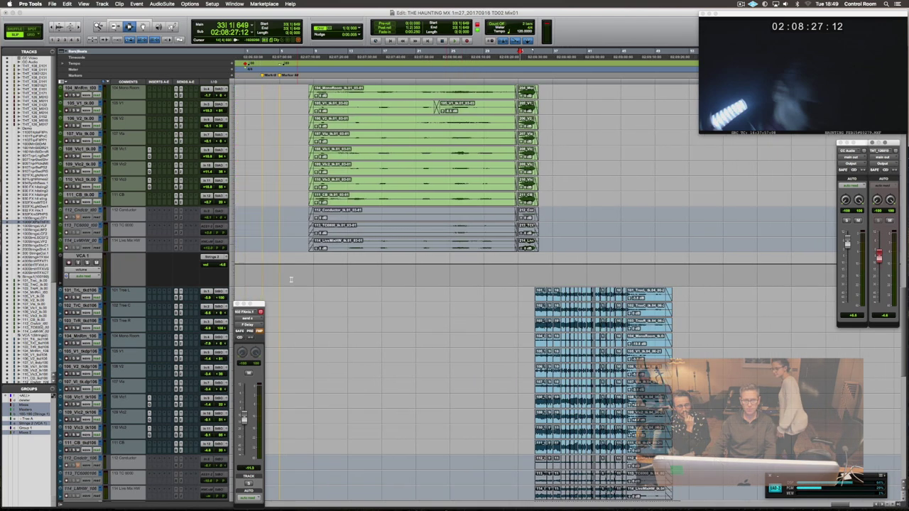
pyautogui.click(260, 277)
pyautogui.press('space')
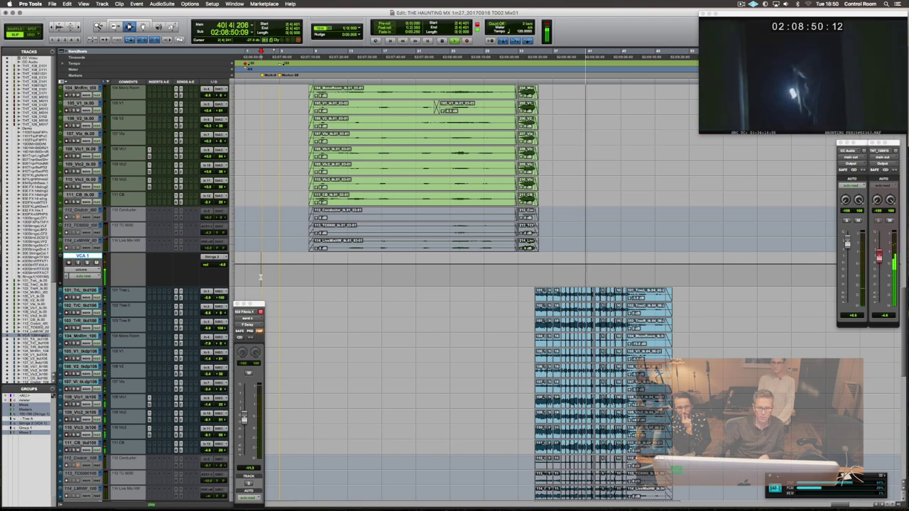
# Check the UAD Neve 1081 EQ on the Strings 2 master during playback, close it and return to the live strings tracks.
pyautogui.scroll(-8, 345, 291)
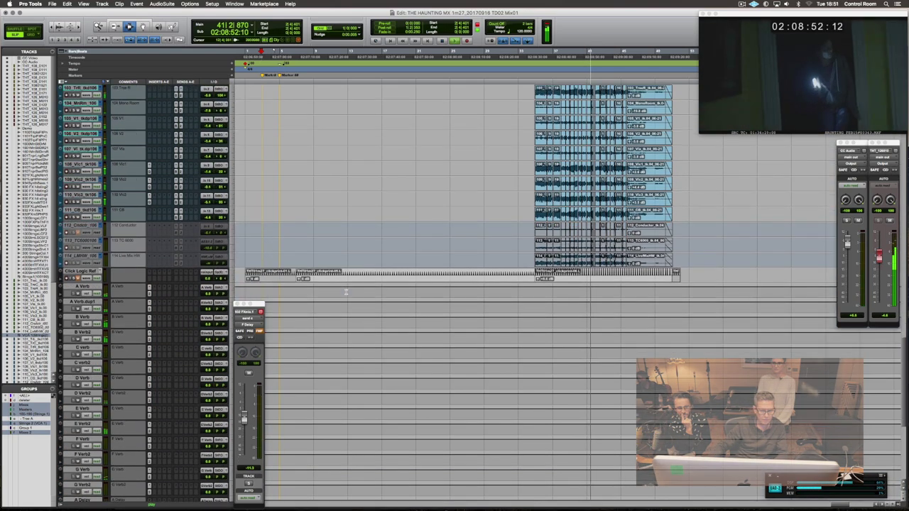
pyautogui.scroll(-10, 391, 268)
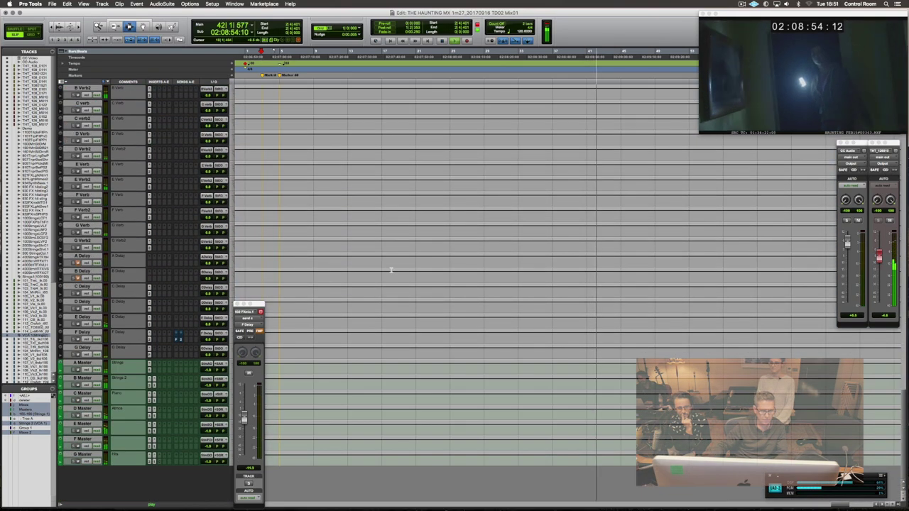
pyautogui.click(153, 382)
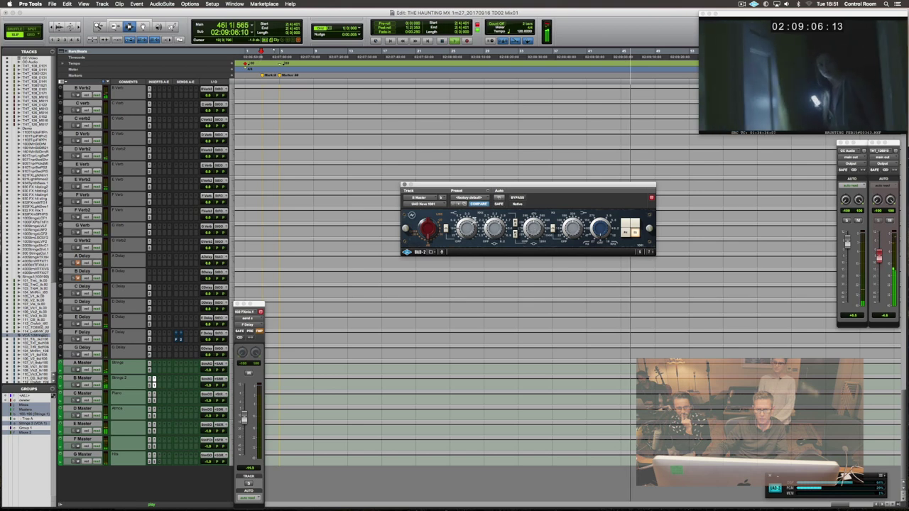
pyautogui.click(405, 185)
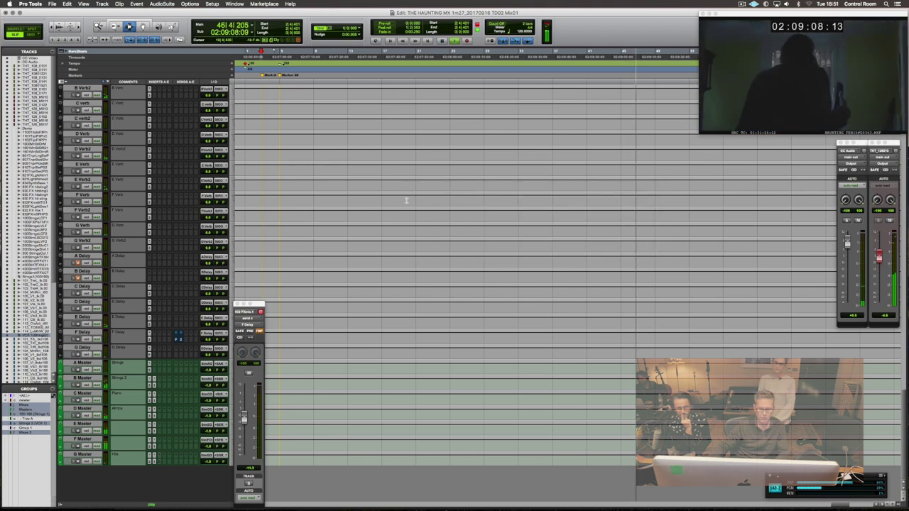
pyautogui.scroll(10, 480, 231)
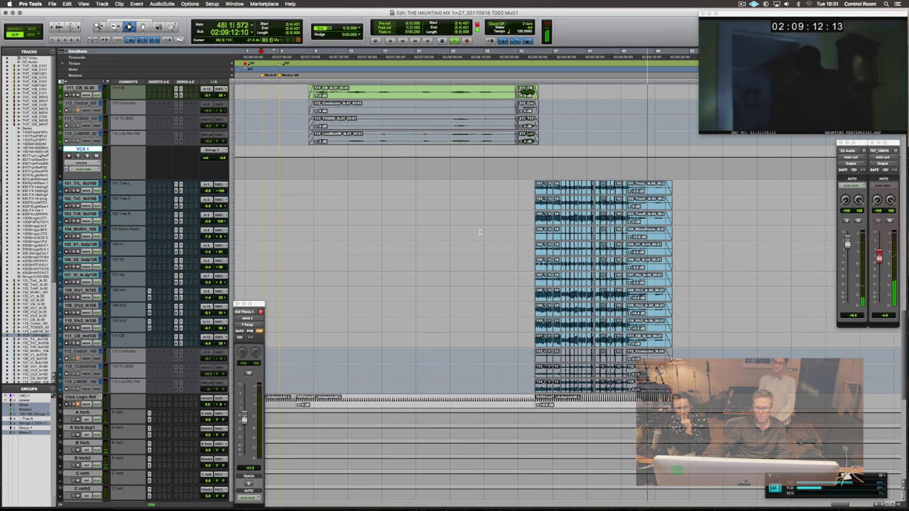
pyautogui.scroll(1, 480, 231)
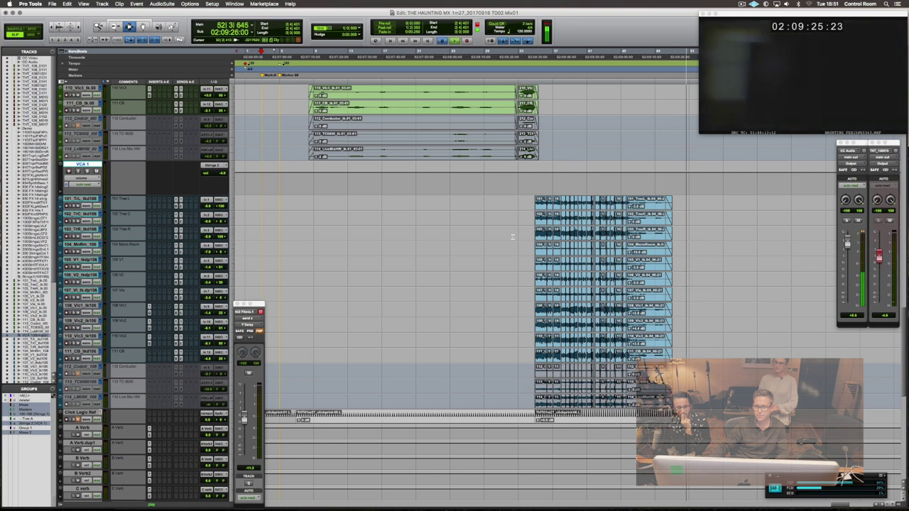
# Stop playback, split the first live strings takes shortly before bar 32, and shift the section leading into the hit slightly later.
pyautogui.press('space')
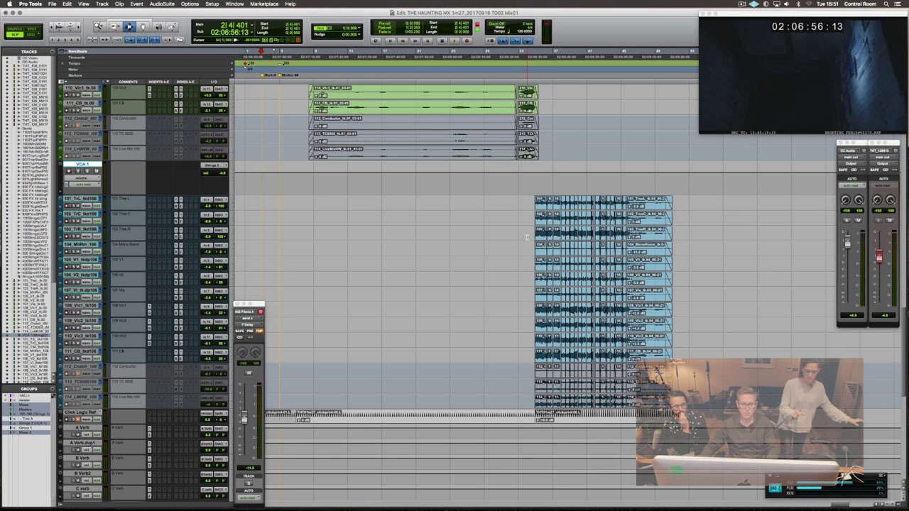
pyautogui.scroll(8, 527, 238)
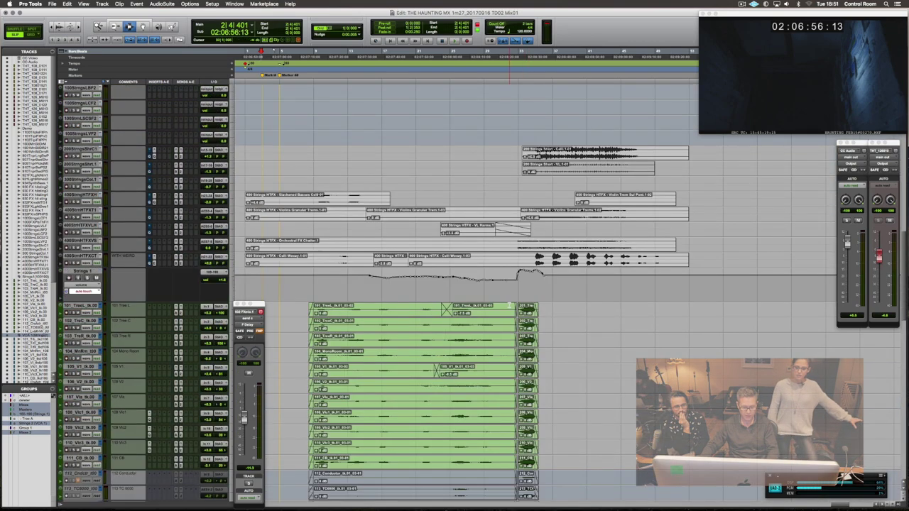
pyautogui.click(509, 306)
pyautogui.press('t')
pyautogui.press('t')
pyautogui.press('t')
pyautogui.click(552, 331)
pyautogui.press('b')
pyautogui.moveTo(579, 336); pyautogui.dragTo(611, 338)
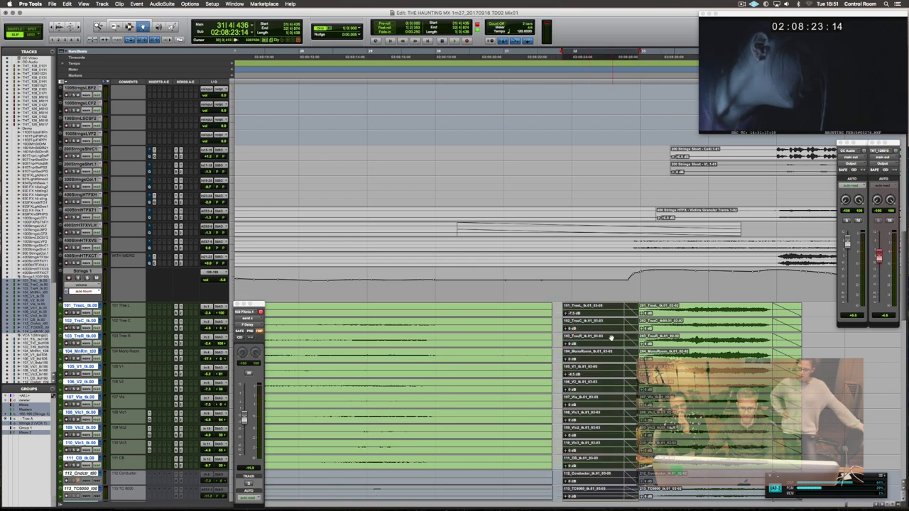
# Crossfade across the split in the first live strings takes from bar 31 beat 2, with equal power and standard shapes.
pyautogui.moveTo(532, 331); pyautogui.dragTo(552, 330)
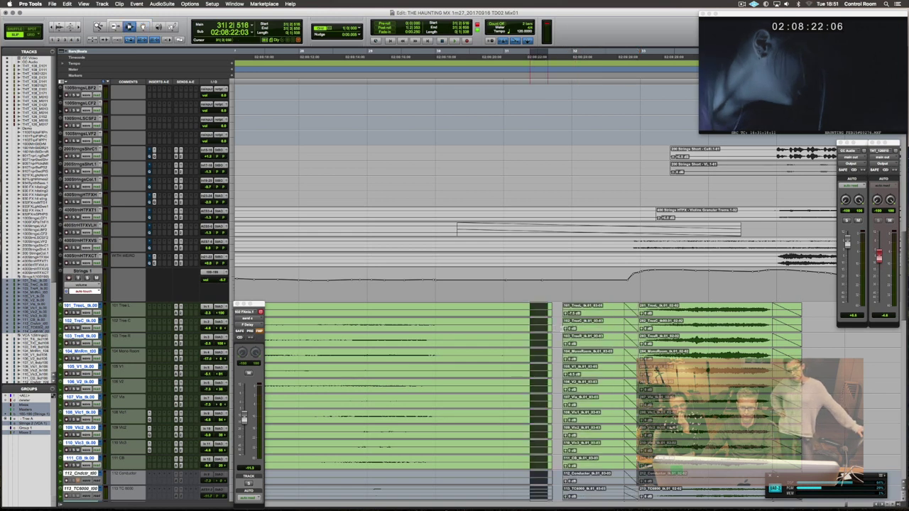
pyautogui.press('super+f')
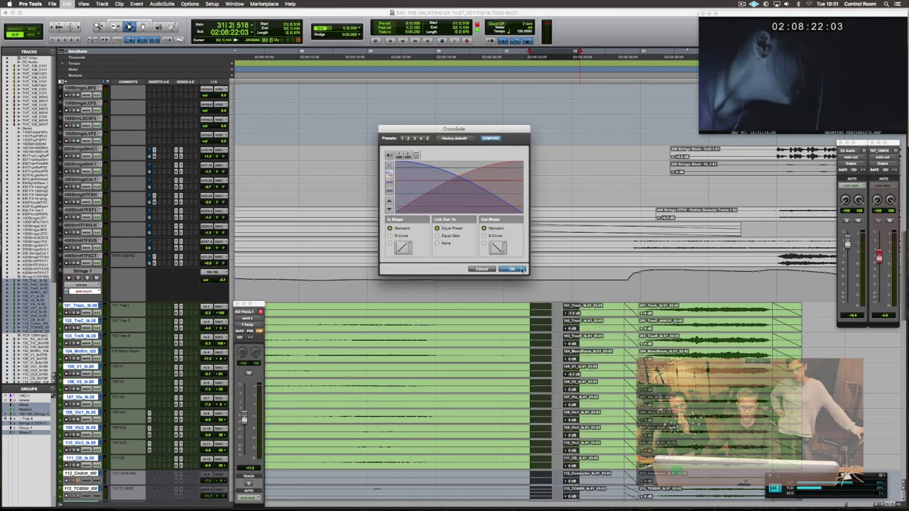
pyautogui.click(522, 270)
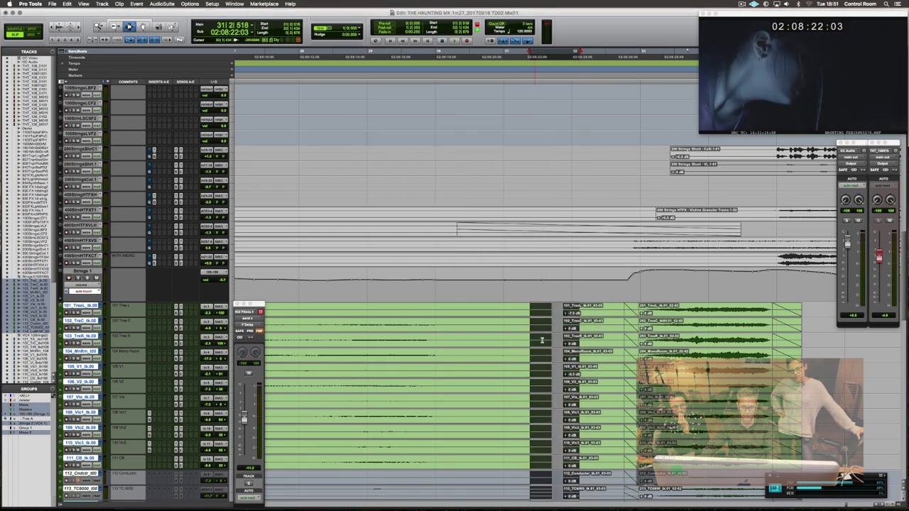
# Play across the live strings crossfade from bar 31, then zoom out to the whole cue and play on past the hit.
pyautogui.press('space')
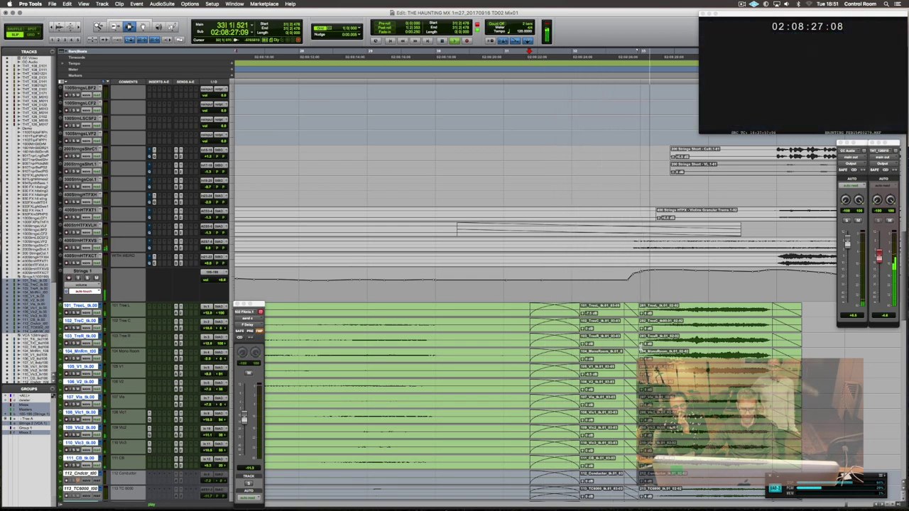
pyautogui.press('space')
pyautogui.press('e')
pyautogui.press('r')
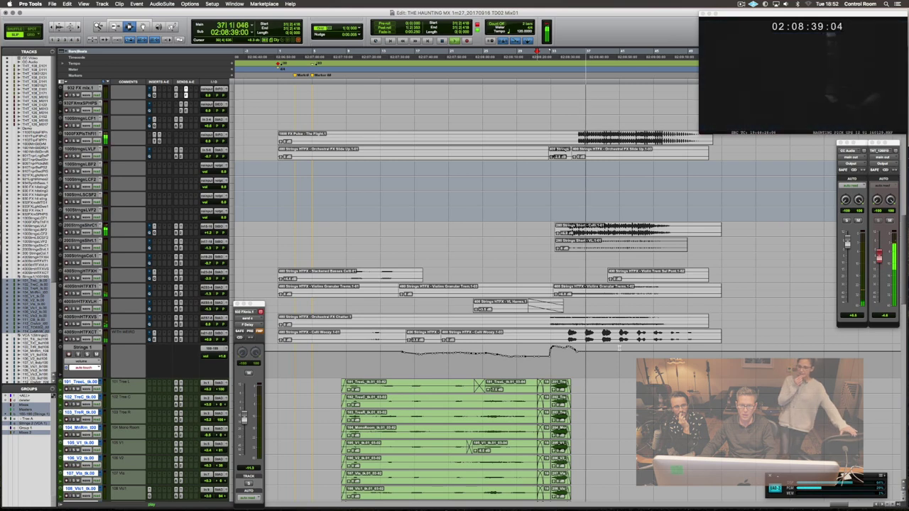
pyautogui.press('space')
# Play the Celli Woozy swells on the 400StrnHTFXCT track from about bar 34.
pyautogui.scroll(-8, 618, 355)
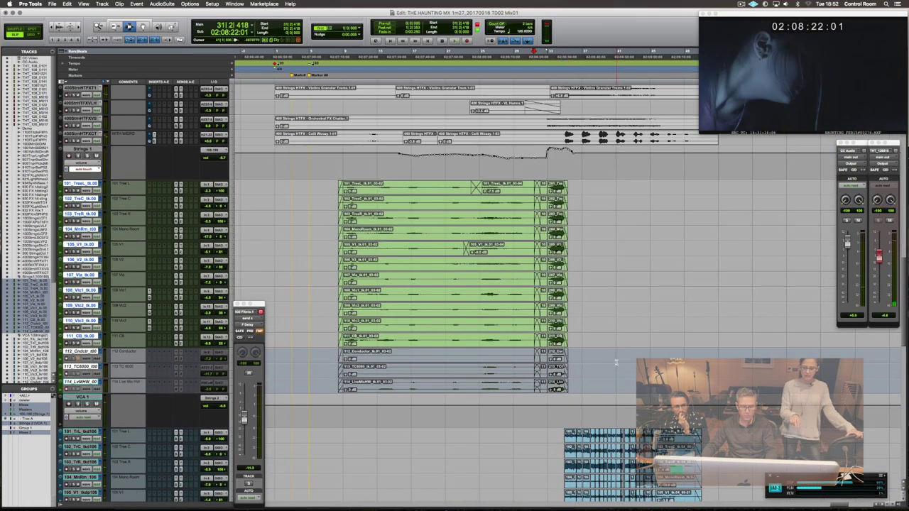
pyautogui.scroll(5, 616, 362)
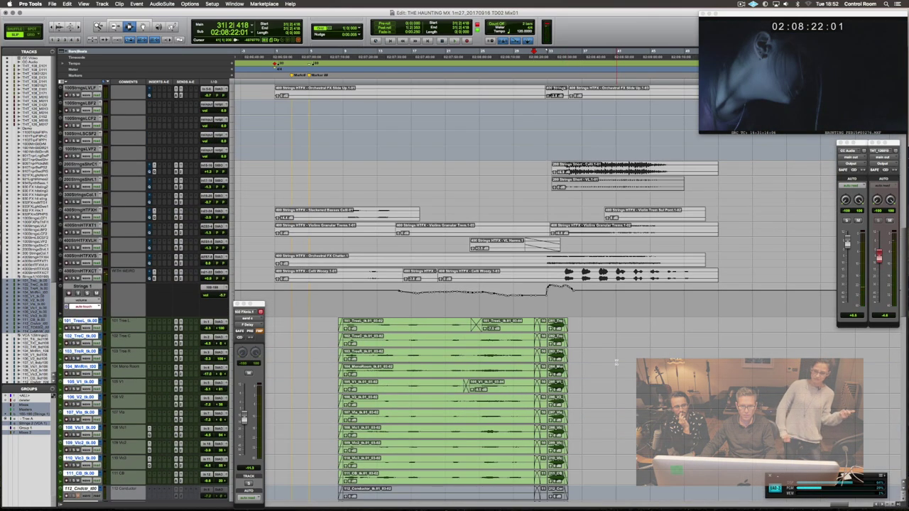
pyautogui.click(566, 280)
pyautogui.press('space')
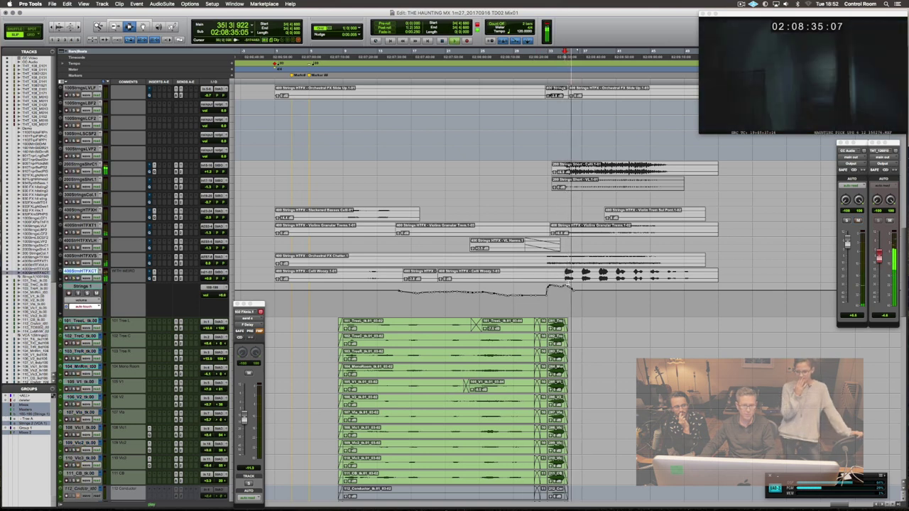
pyautogui.press('space')
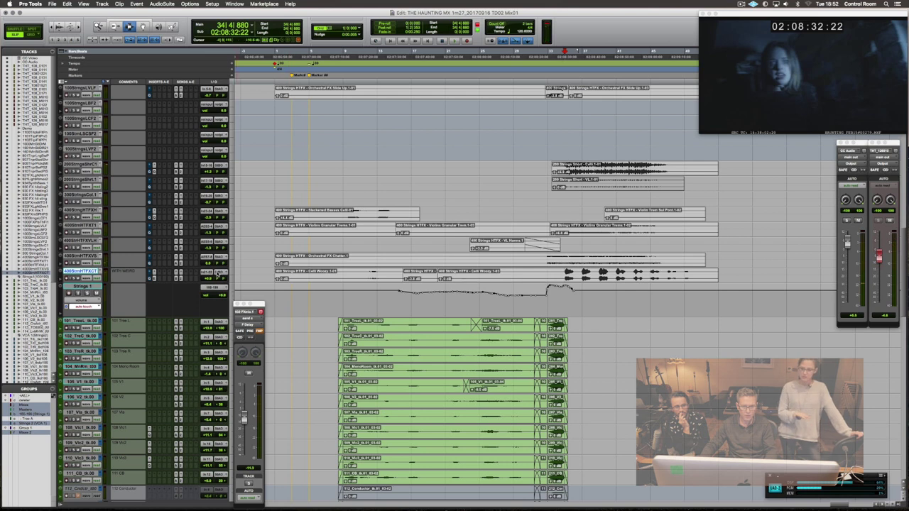
# Route the 400StrnHTFXCT track's output to the StemA Out bus.
pyautogui.click(218, 274)
pyautogui.moveTo(225, 279)
pyautogui.click(278, 250)
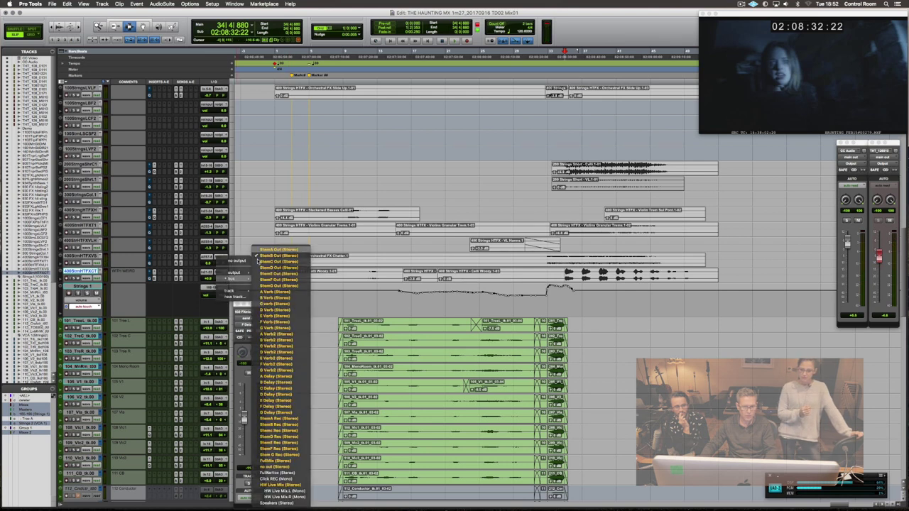
# Reassign the 400StrnHTFXCT track's two reverb sends to the A Verb and A Verb2 buses.
pyautogui.click(178, 276)
pyautogui.moveTo(209, 280)
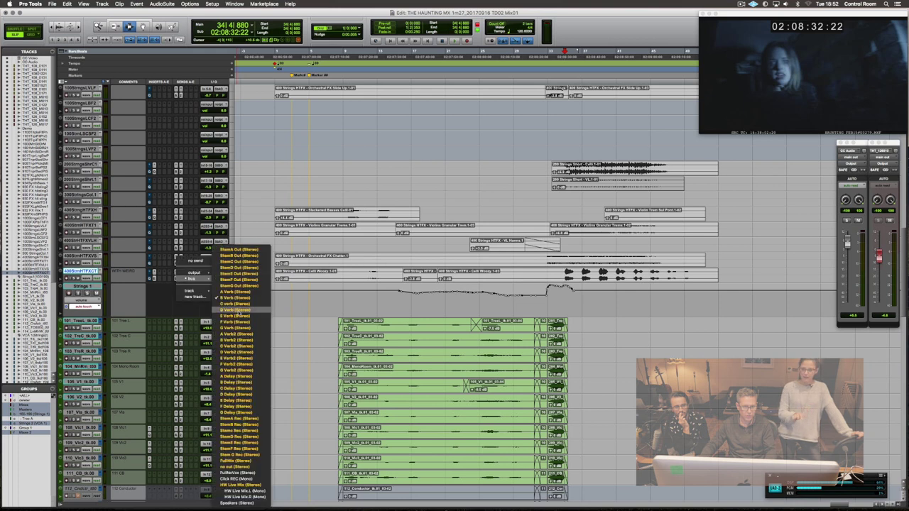
pyautogui.click(240, 292)
pyautogui.click(180, 273)
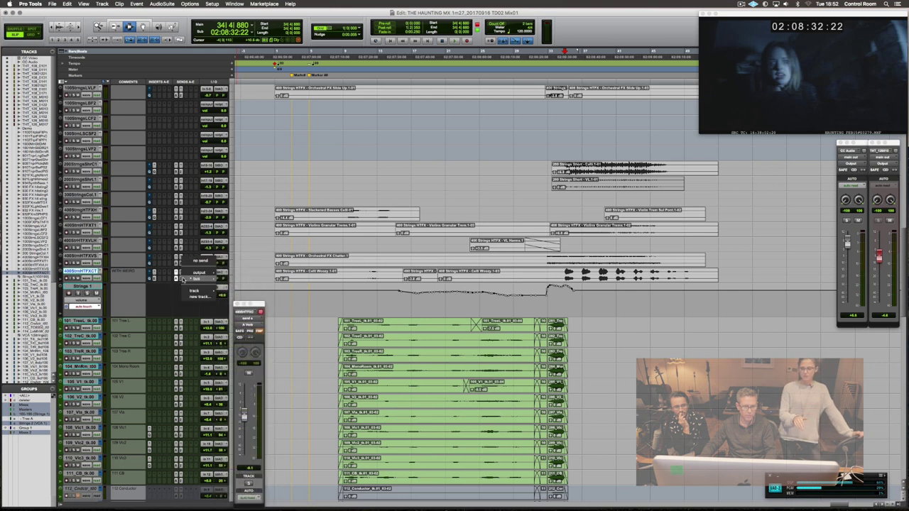
pyautogui.moveTo(221, 281)
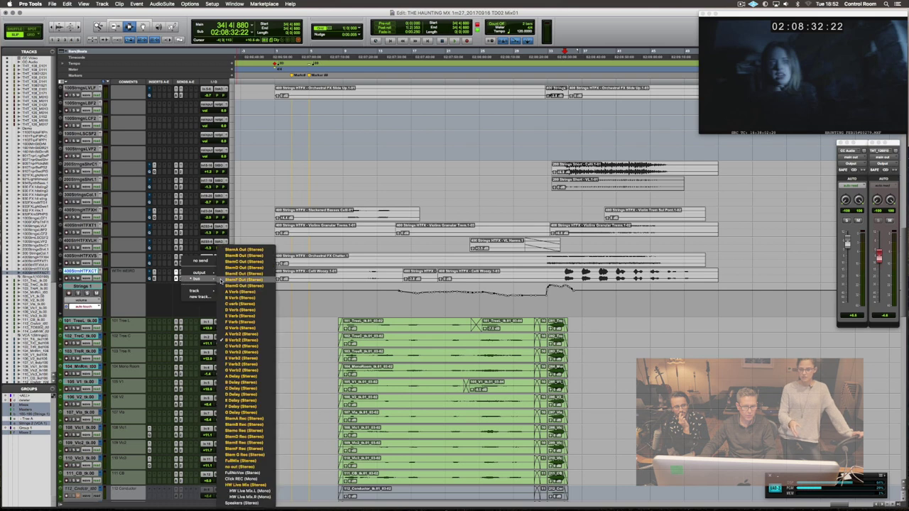
pyautogui.click(253, 334)
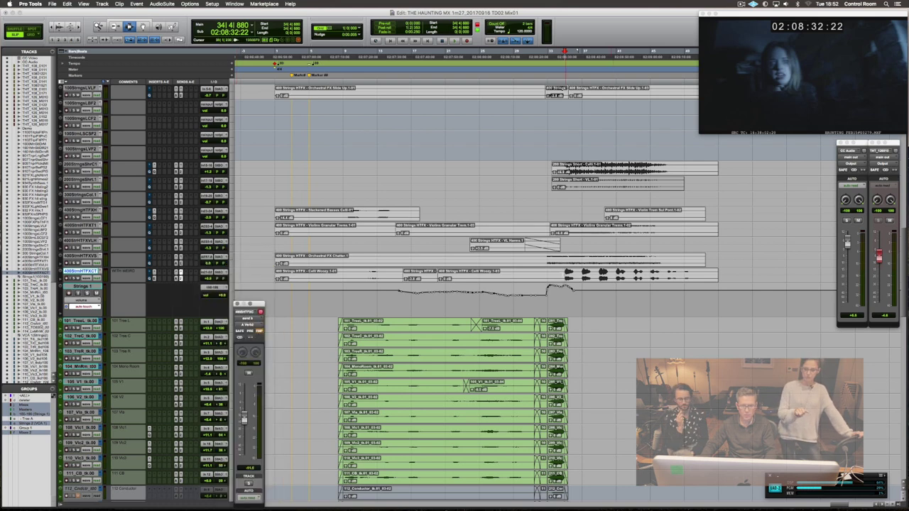
# Separate the Celli Woozy swells from about bar 34 to bar 42 into their own clip and play the passage.
pyautogui.press('space')
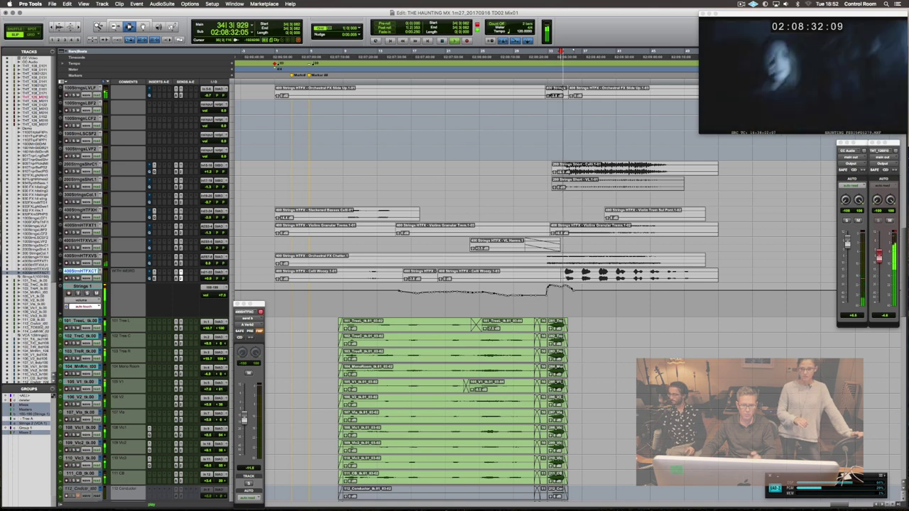
pyautogui.moveTo(561, 276); pyautogui.dragTo(630, 275)
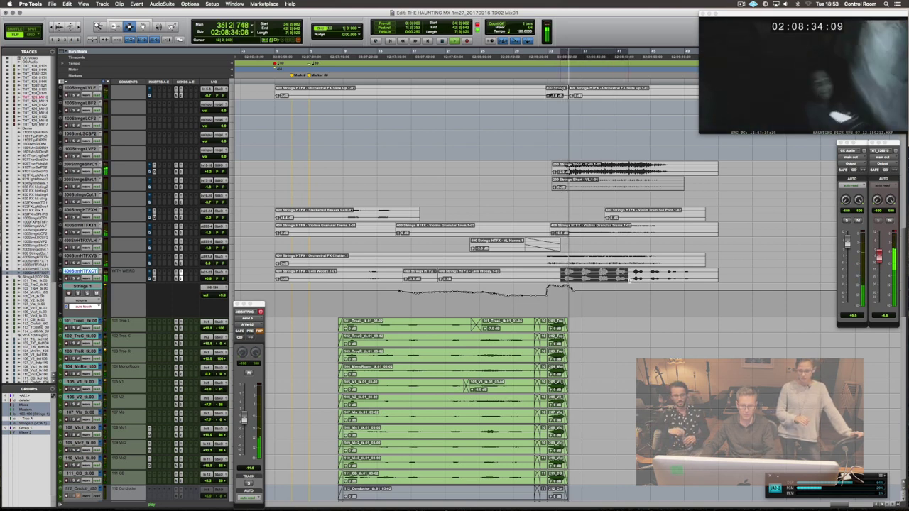
pyautogui.press('super+e')
pyautogui.press('space')
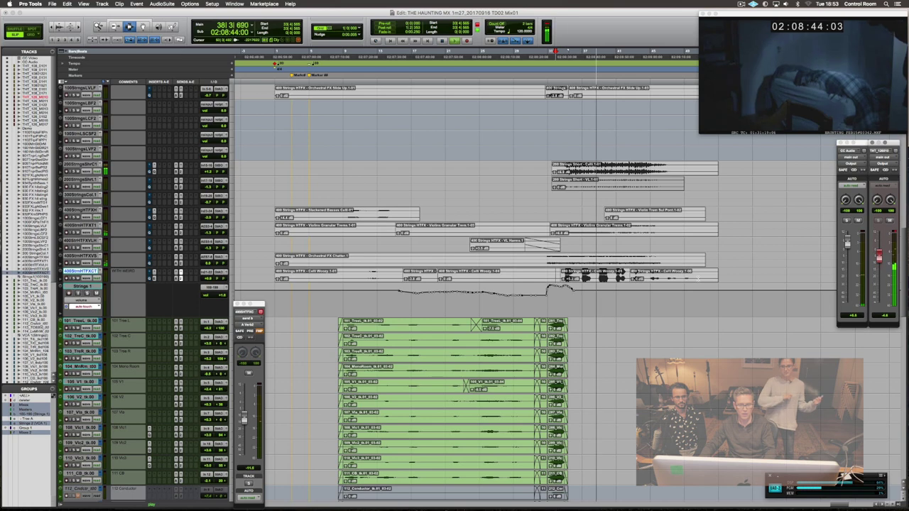
# Add a slight rise to VCA 1's volume automation where the second live strings takes enter, and play it back.
pyautogui.scroll(-5, 707, 283)
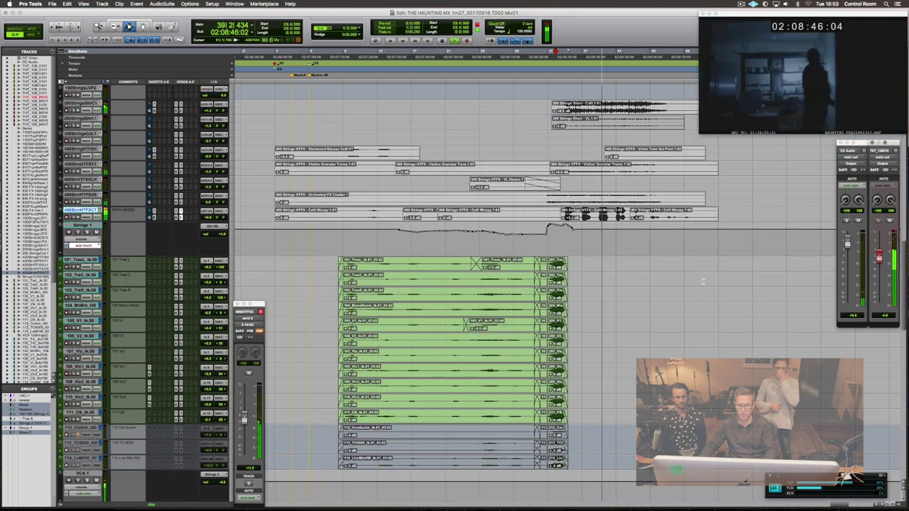
pyautogui.scroll(-7, 703, 281)
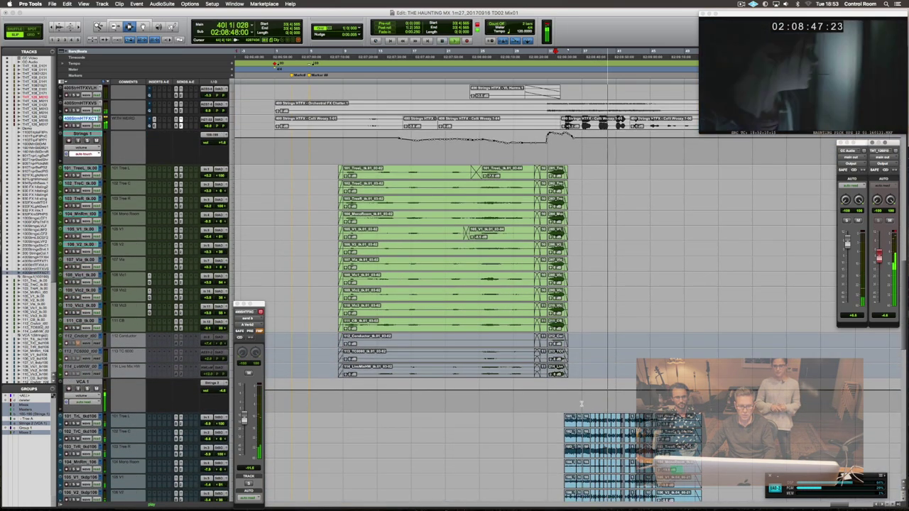
pyautogui.click(556, 405)
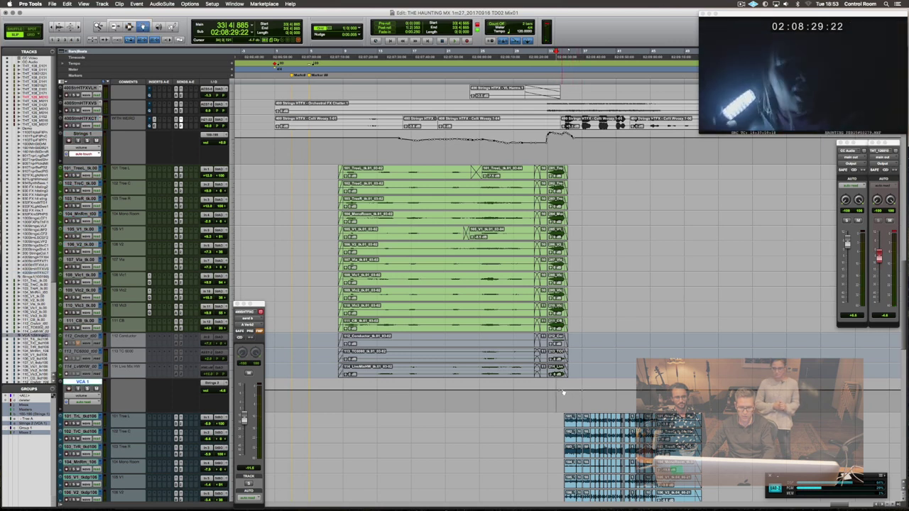
pyautogui.moveTo(563, 391); pyautogui.dragTo(564, 390)
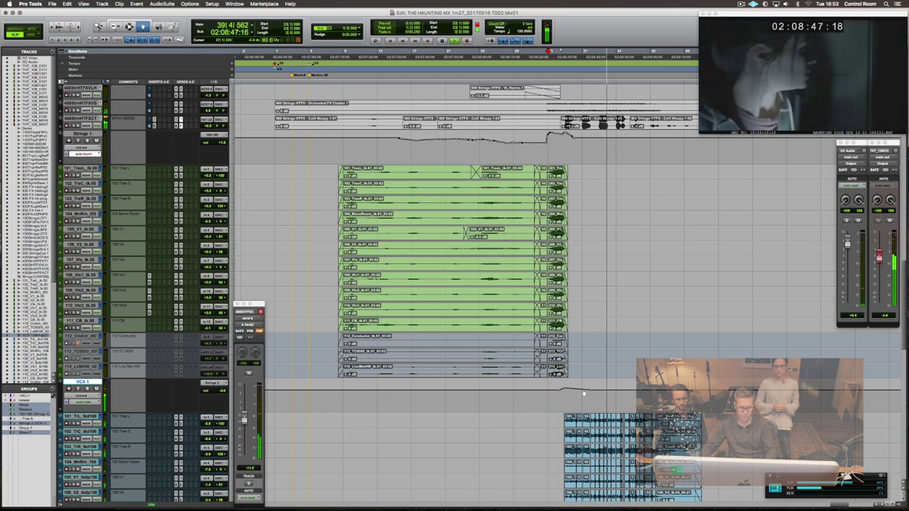
pyautogui.scroll(10, 599, 392)
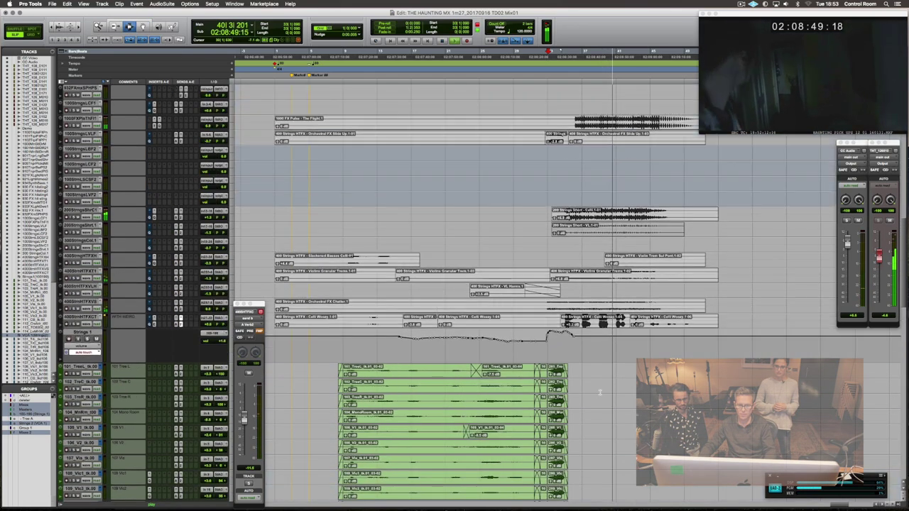